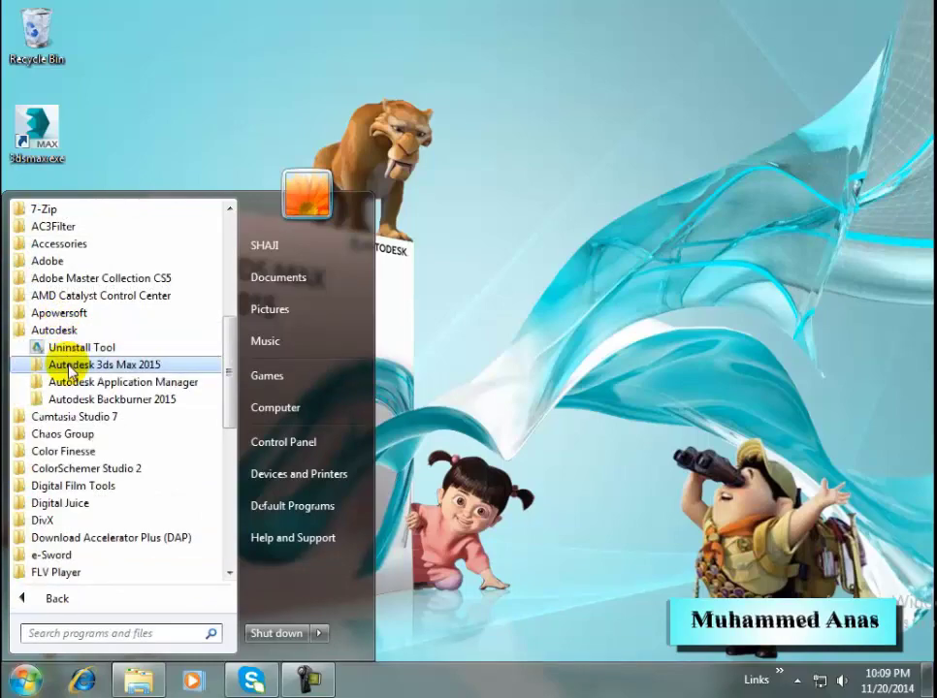
# Step: Launch 3ds Max 2015 - English and create a new scene with the default workspace from the welcome screen
pyautogui.click(69, 368)
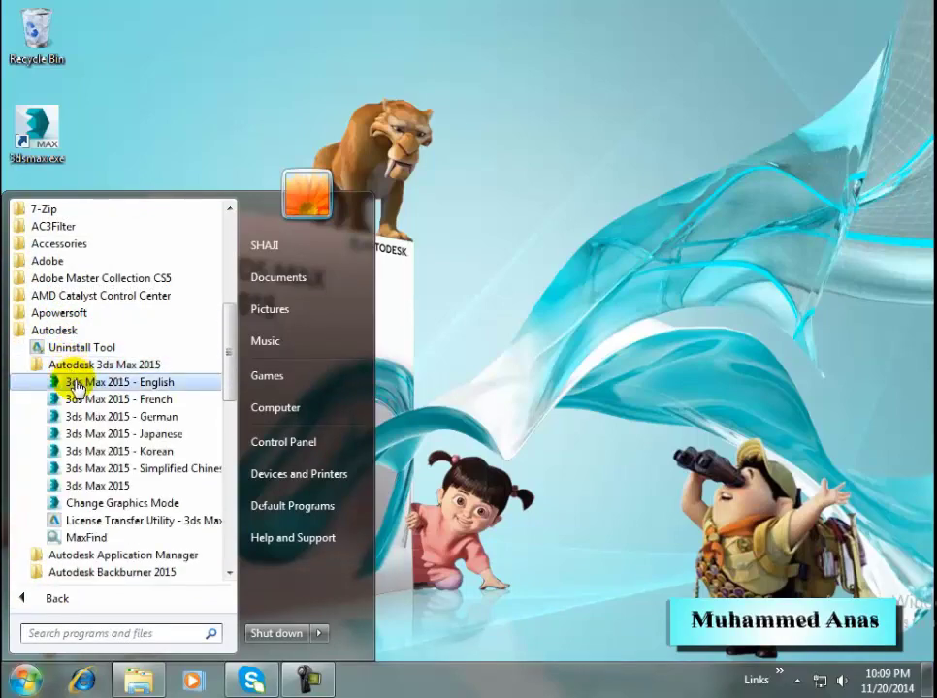
pyautogui.click(78, 384)
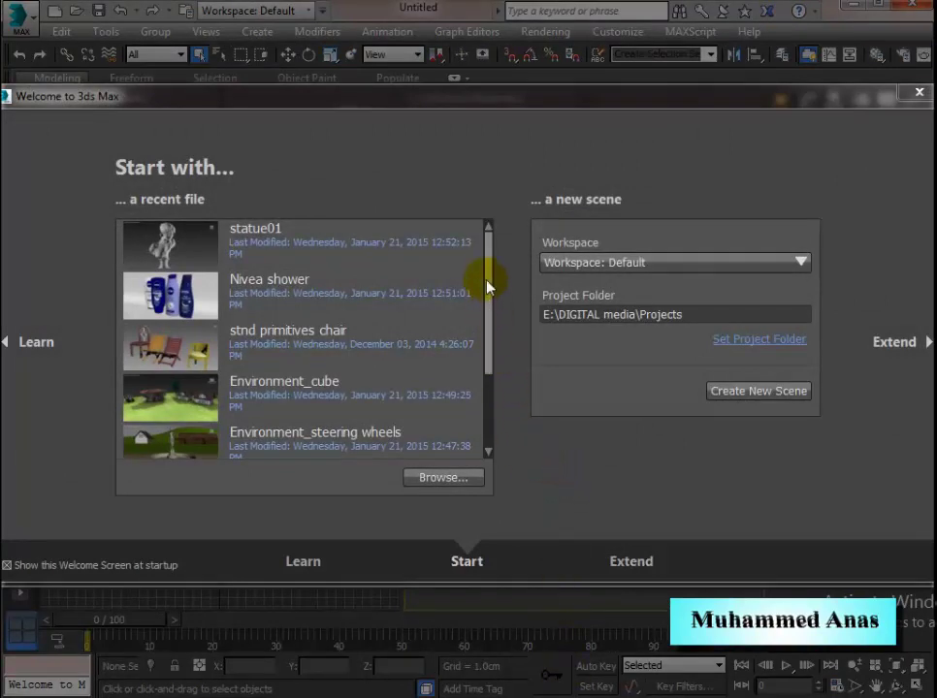
pyautogui.moveTo(487, 282); pyautogui.dragTo(497, 260)
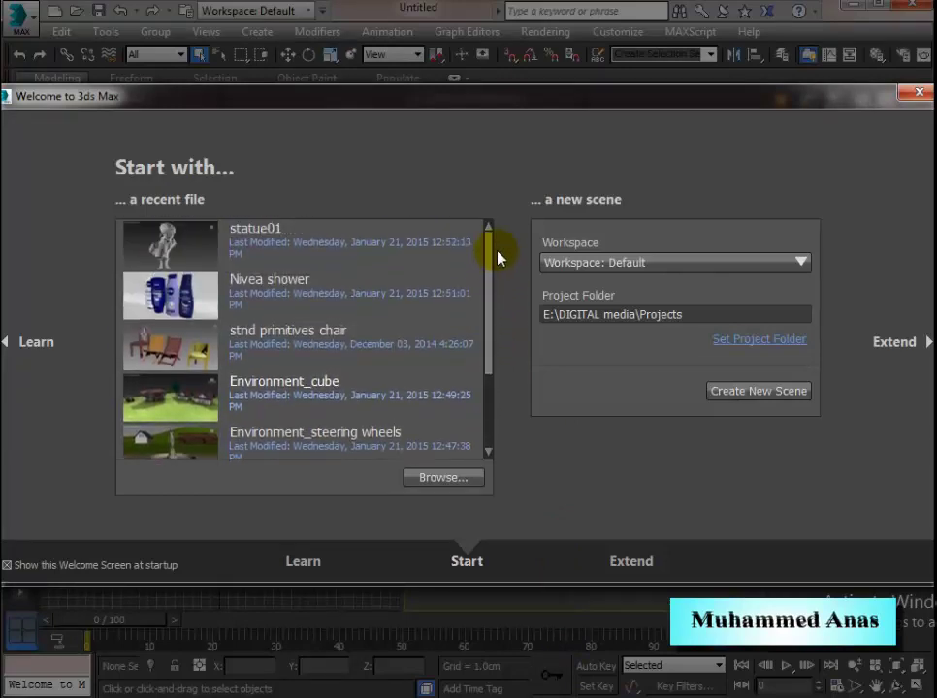
pyautogui.click(735, 264)
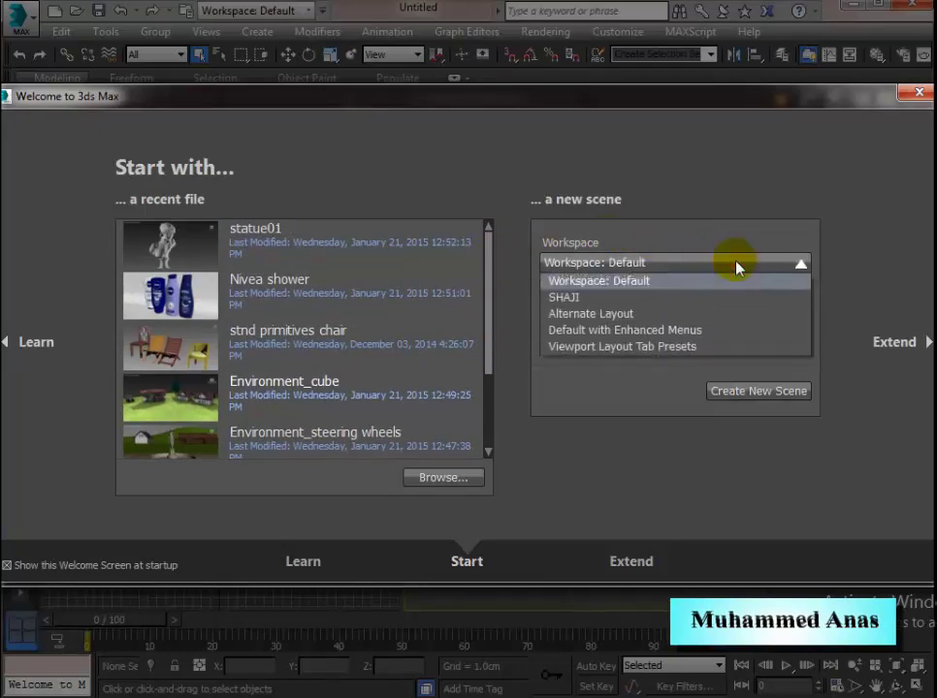
pyautogui.click(736, 276)
pyautogui.click(736, 314)
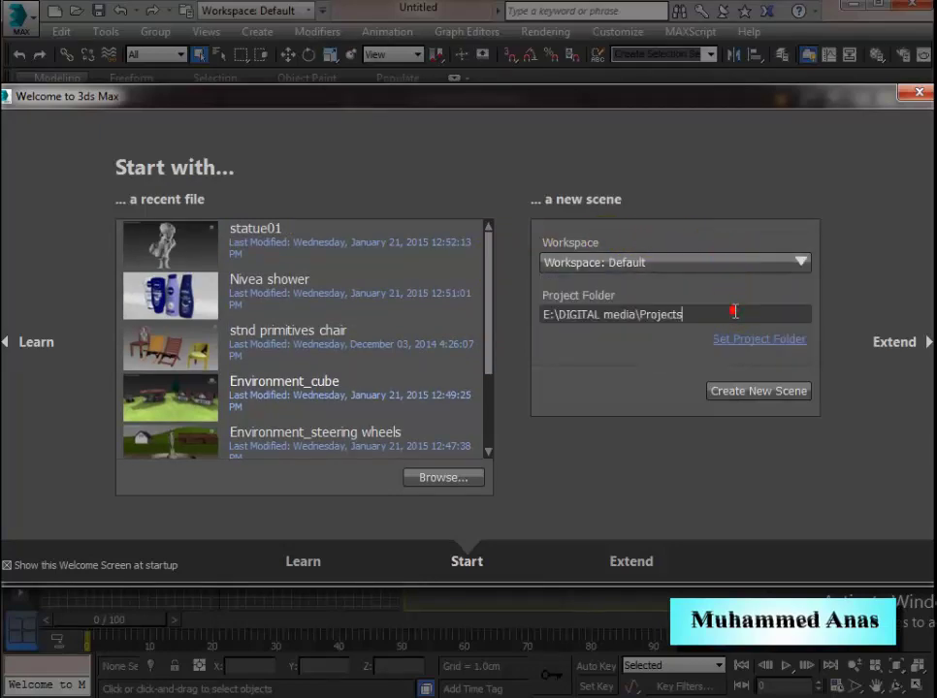
pyautogui.click(772, 393)
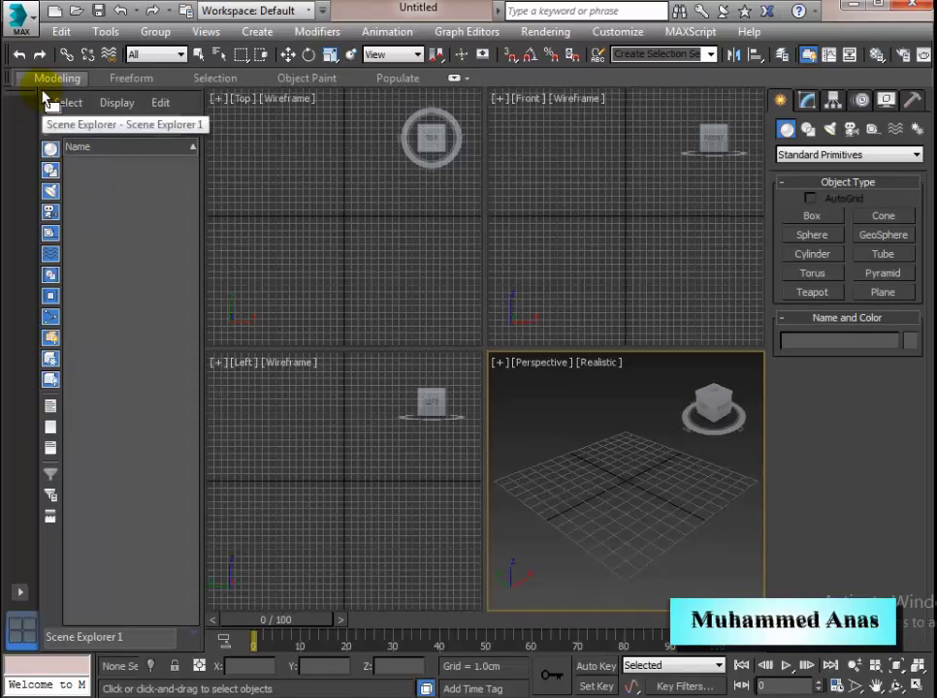
# Step: Undock the Scene Explorer and close it
pyautogui.moveTo(44, 98); pyautogui.dragTo(344, 121)
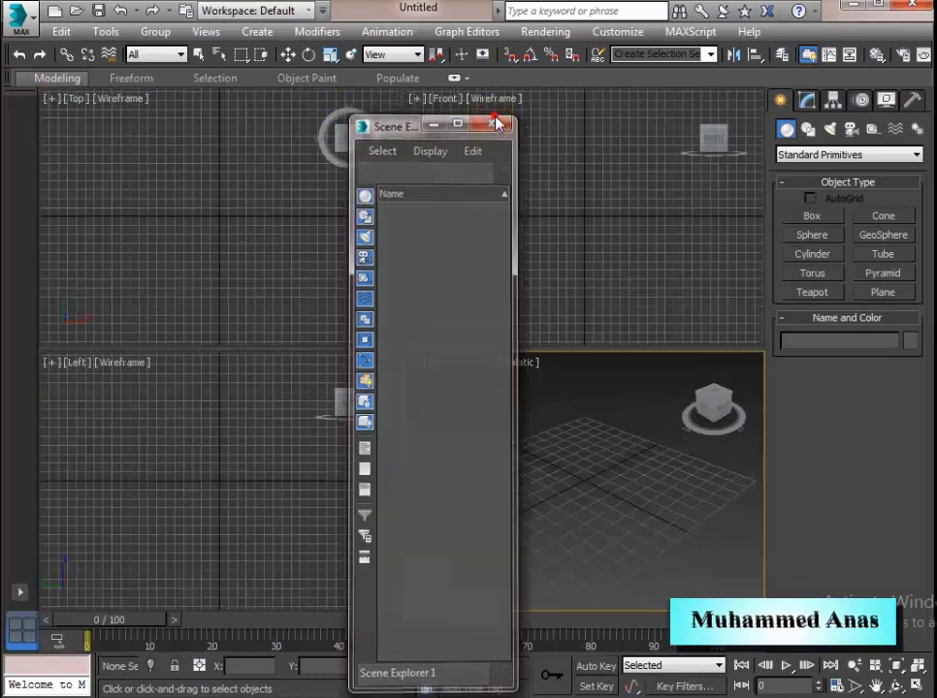
pyautogui.click(496, 123)
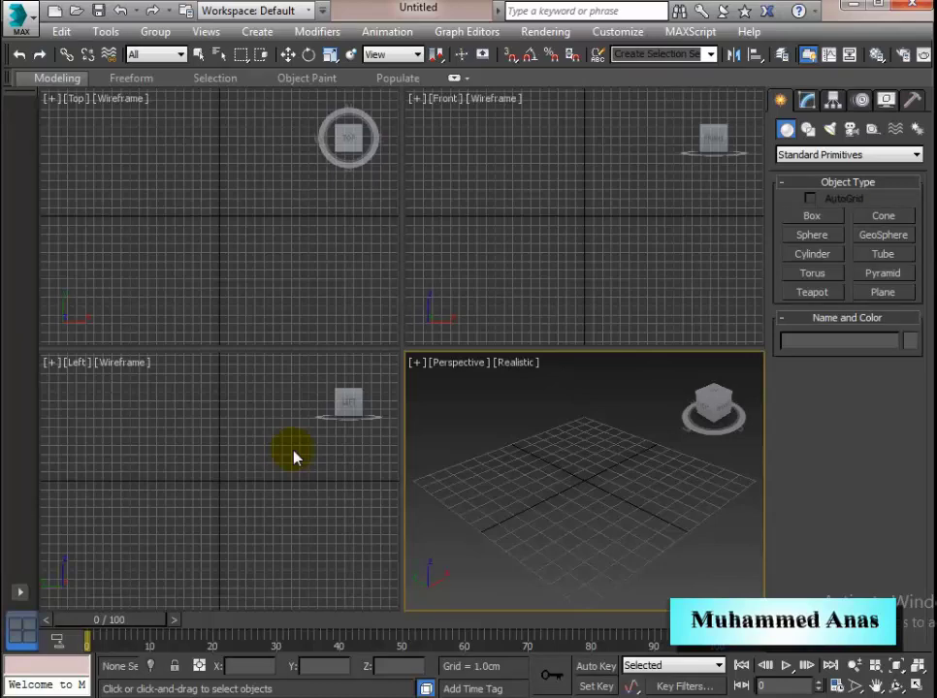
# Step: Set the initial tool settings to Max and the UI scheme to ame-light
pyautogui.click(617, 33)
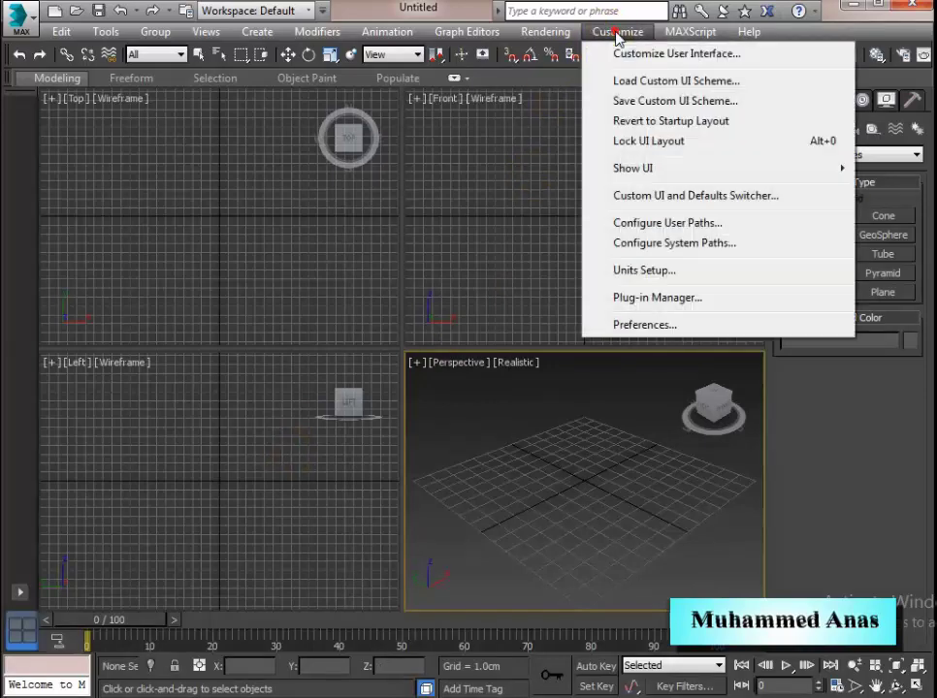
pyautogui.click(642, 197)
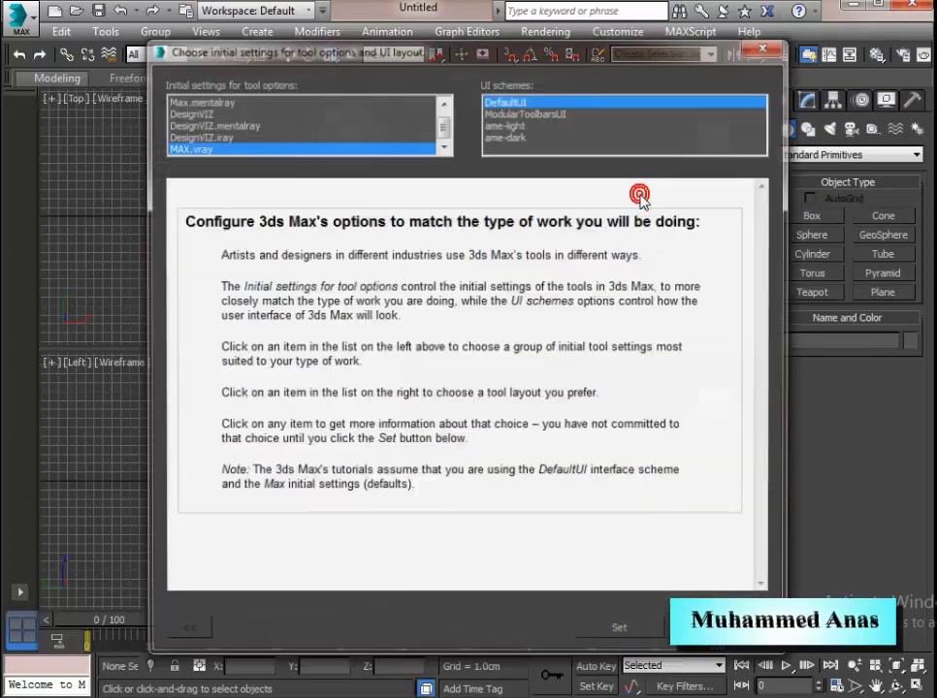
pyautogui.click(365, 100)
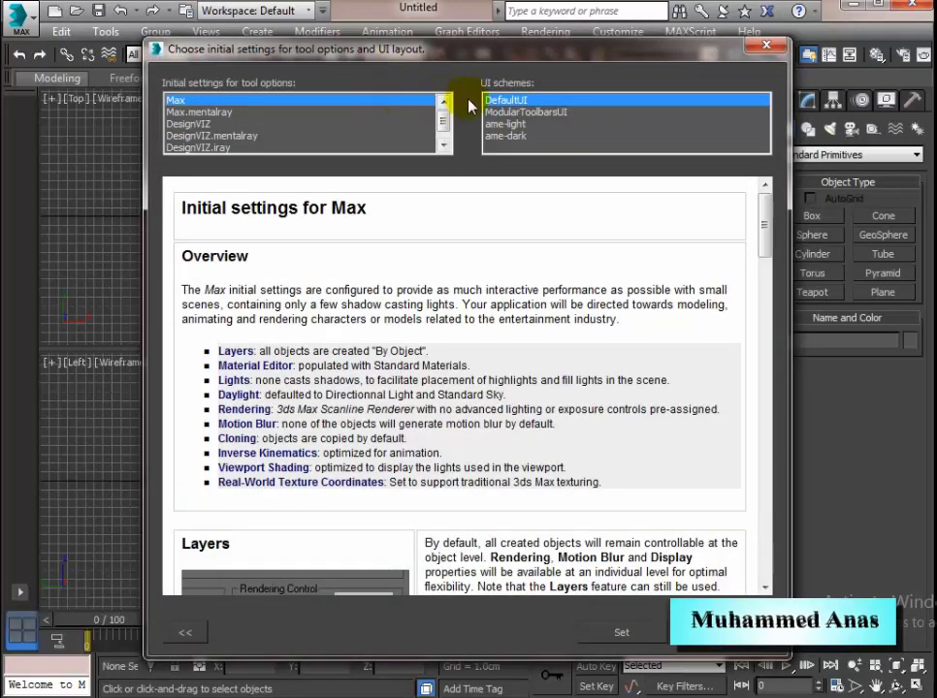
pyautogui.click(517, 126)
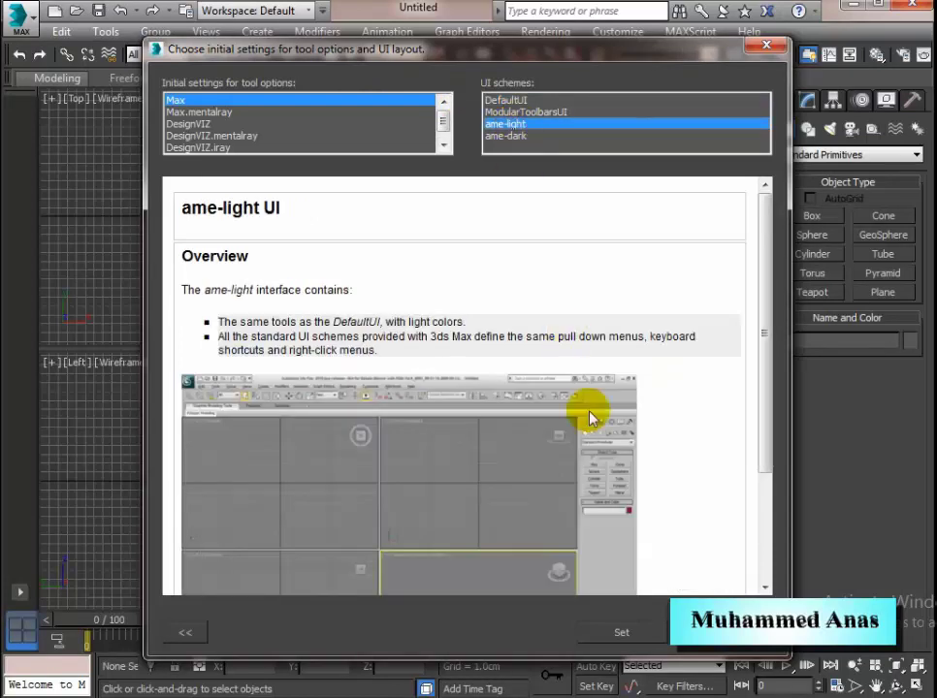
pyautogui.click(630, 636)
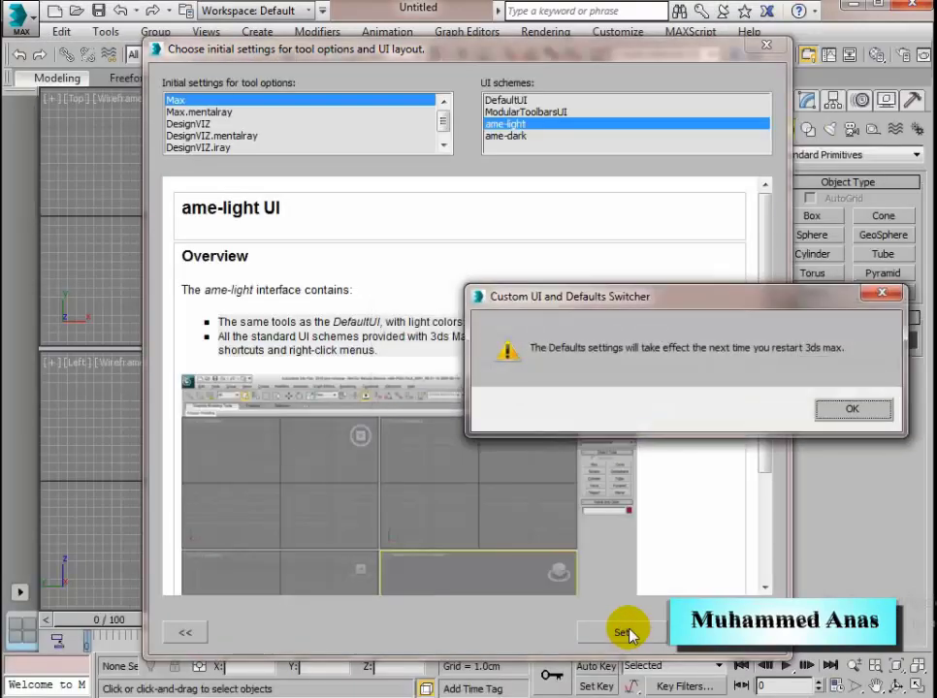
pyautogui.click(853, 411)
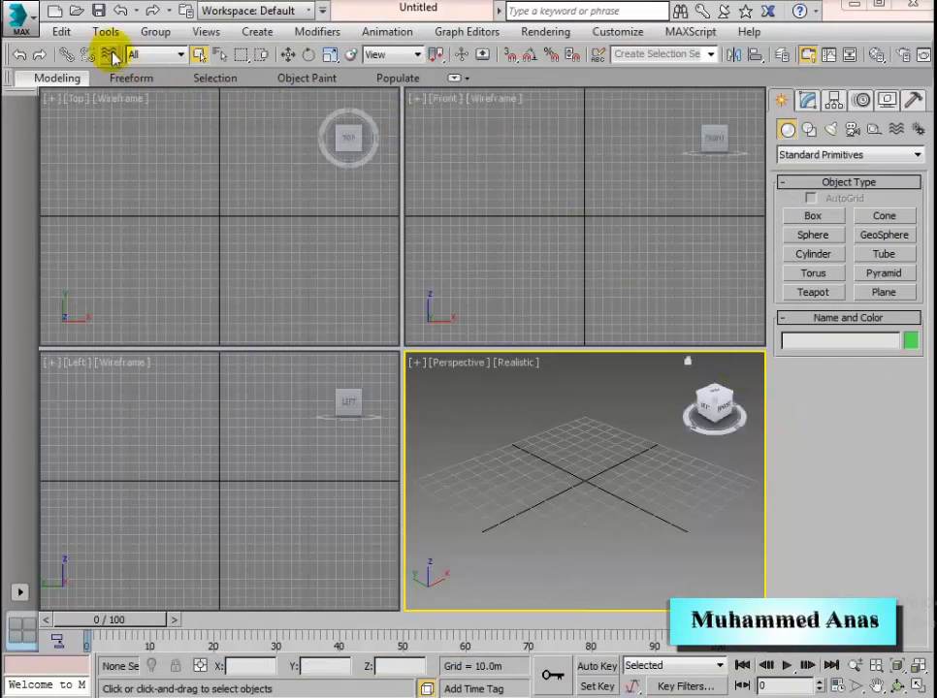
# Step: Examine the application's file commands, including import, export and asset management
pyautogui.click(30, 22)
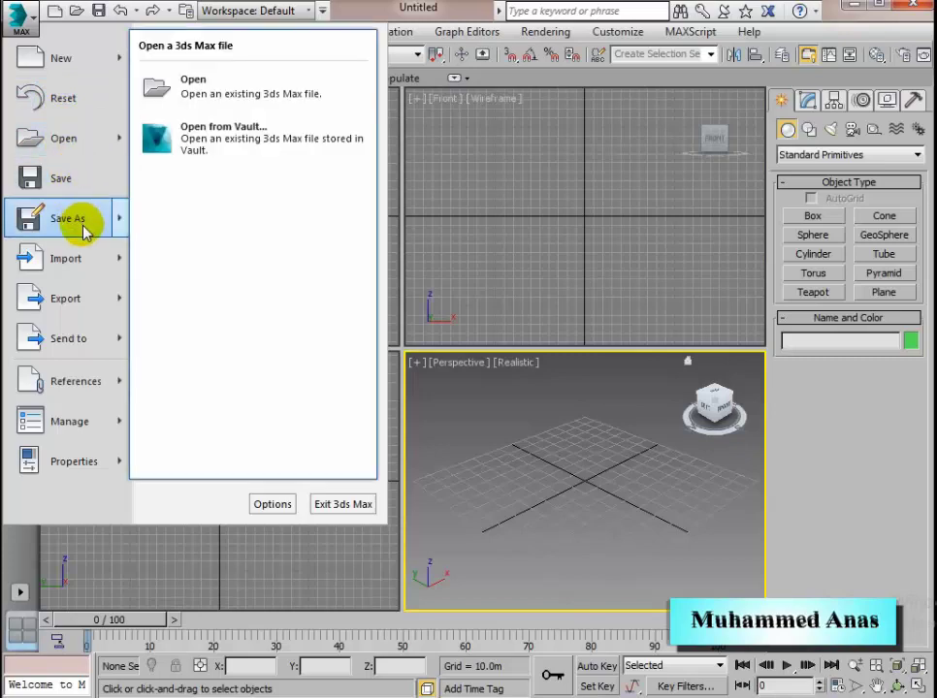
pyautogui.moveTo(82, 261)
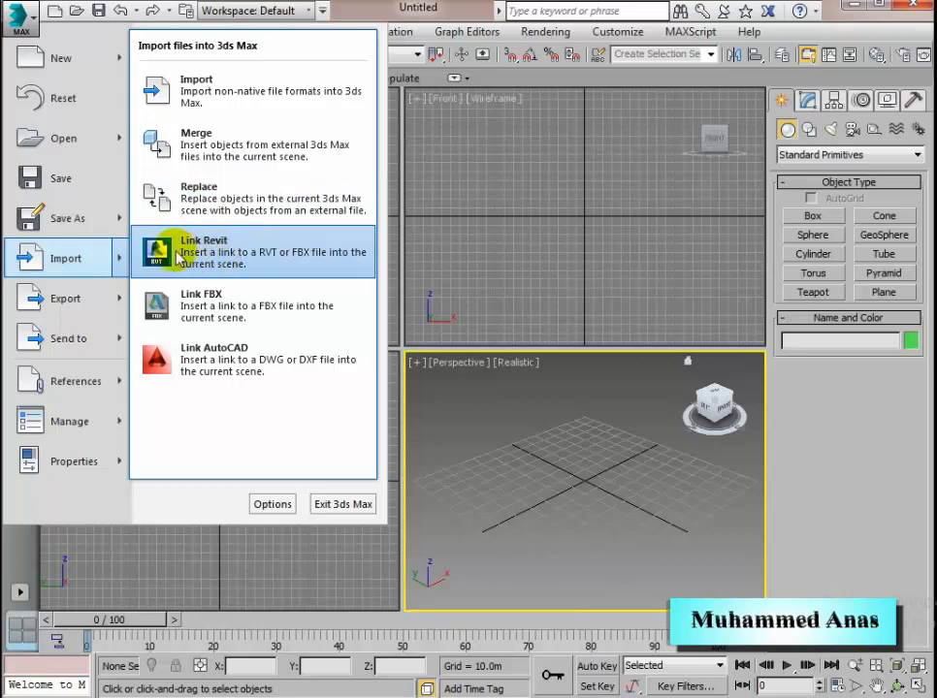
pyautogui.moveTo(66, 302)
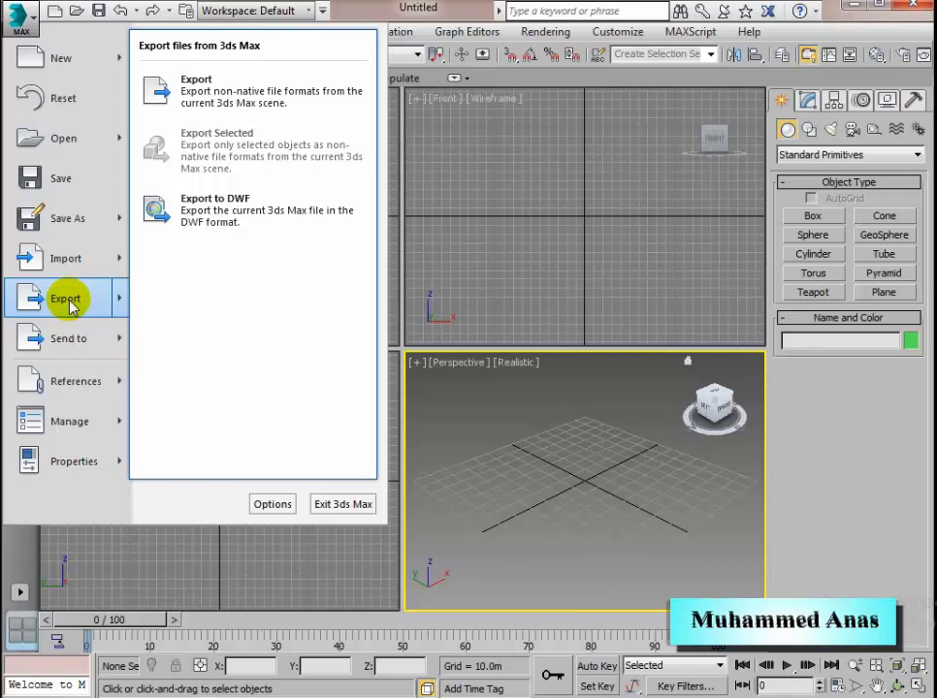
pyautogui.moveTo(77, 420)
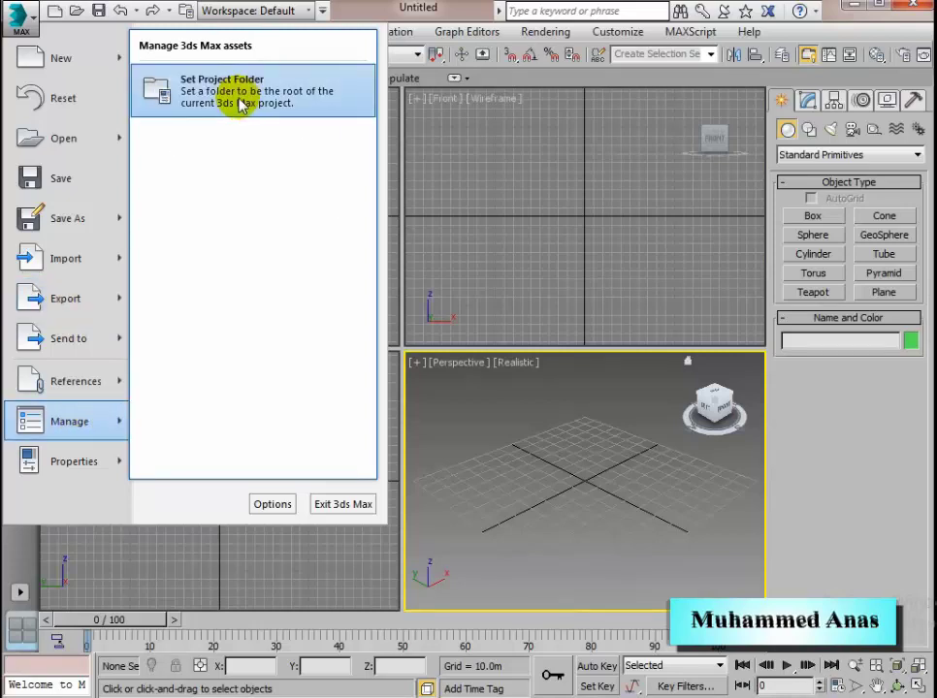
pyautogui.click(31, 20)
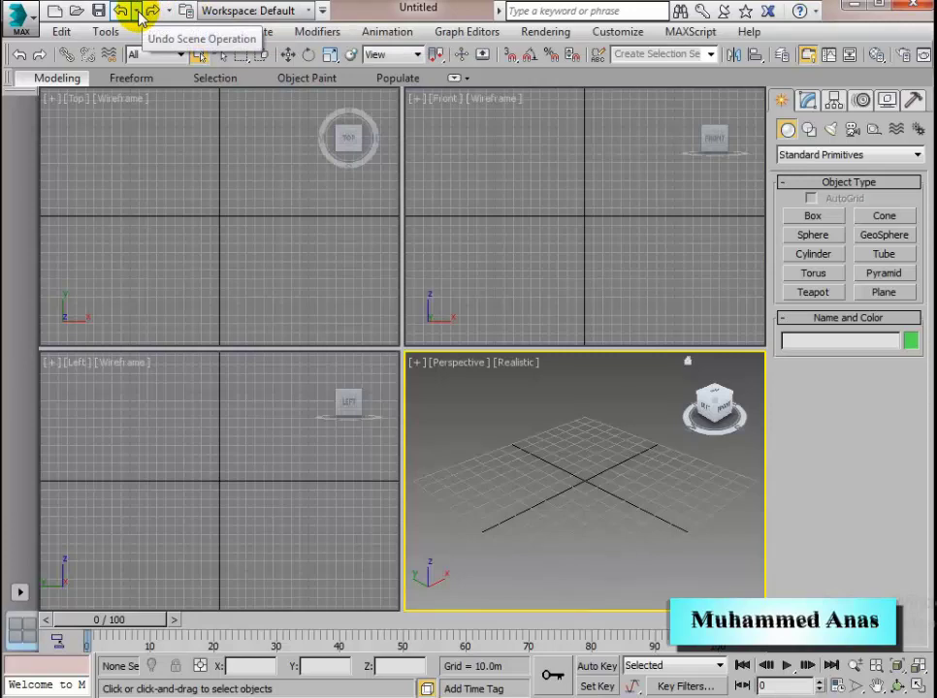
# Step: Switch the workspace to Alternate Layout and then to Default with Enhanced Menus
pyautogui.click(308, 13)
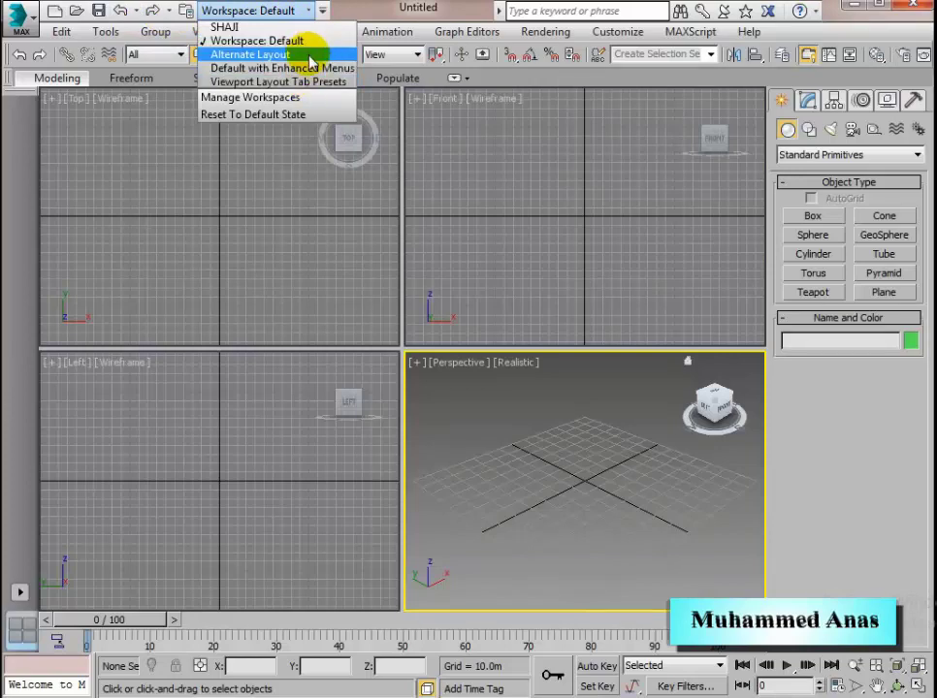
pyautogui.click(309, 57)
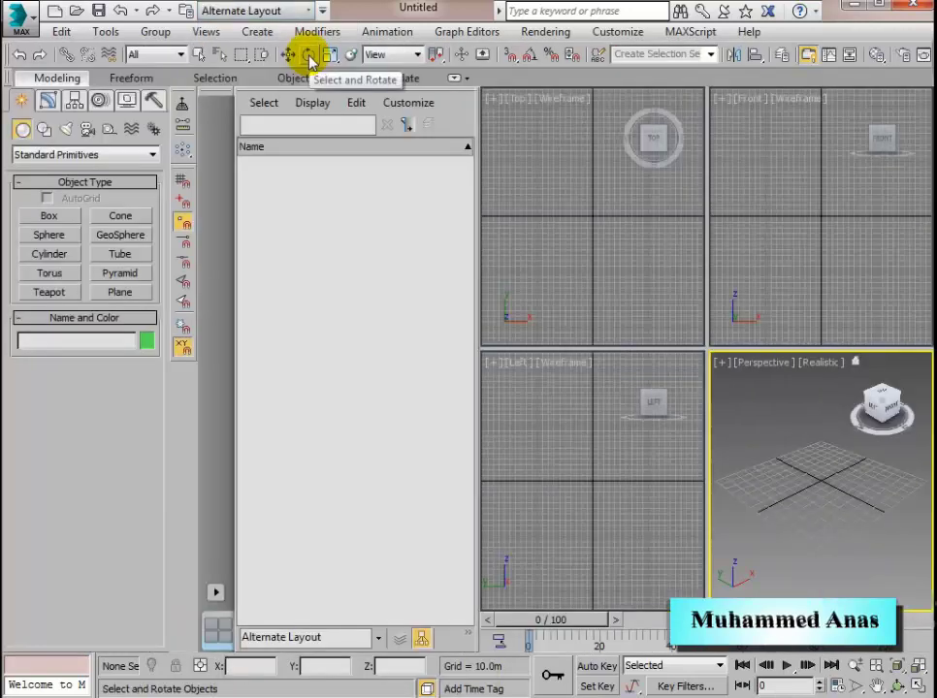
pyautogui.click(306, 11)
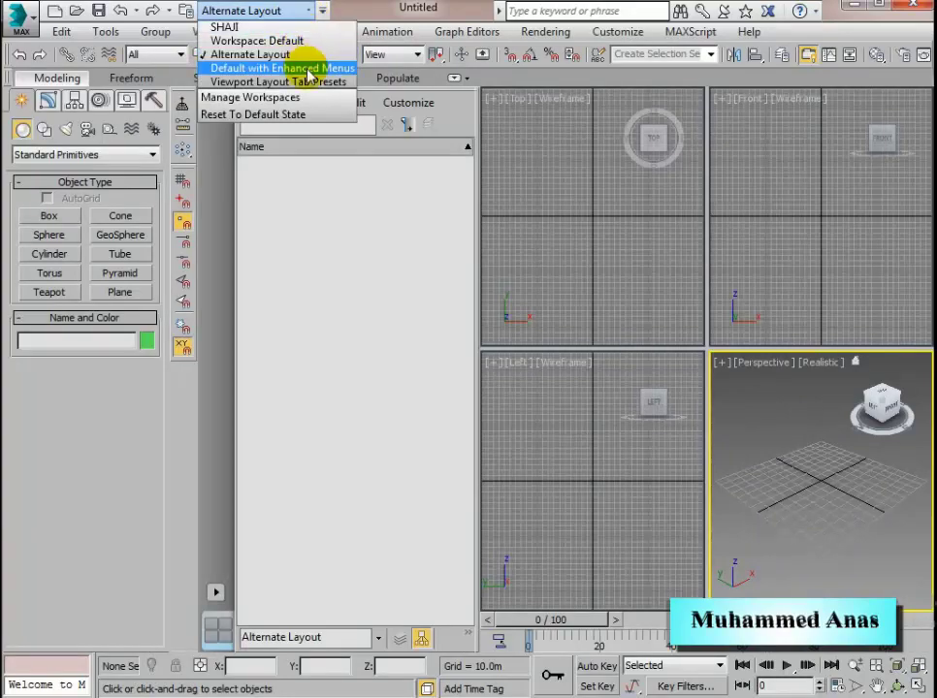
pyautogui.click(308, 70)
# Step: Examine the workspace management options and close them without changes
pyautogui.click(306, 11)
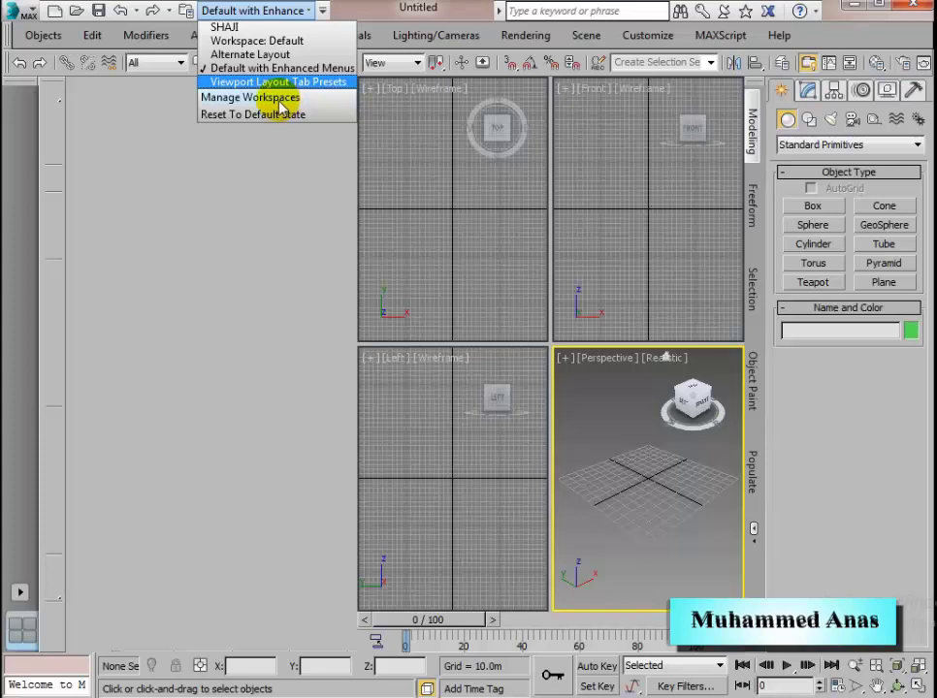
pyautogui.click(279, 99)
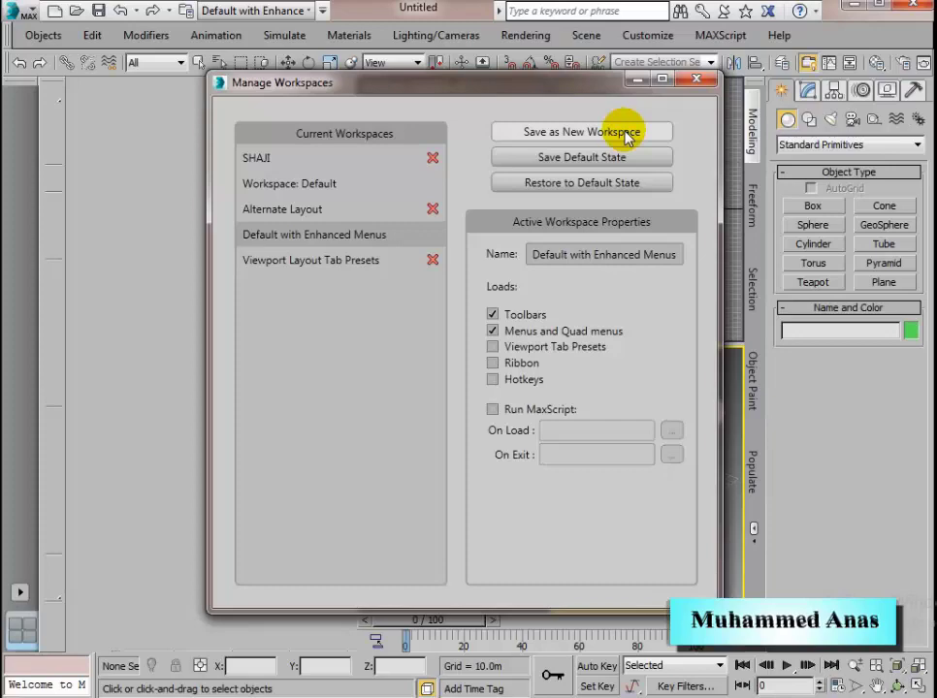
pyautogui.click(695, 78)
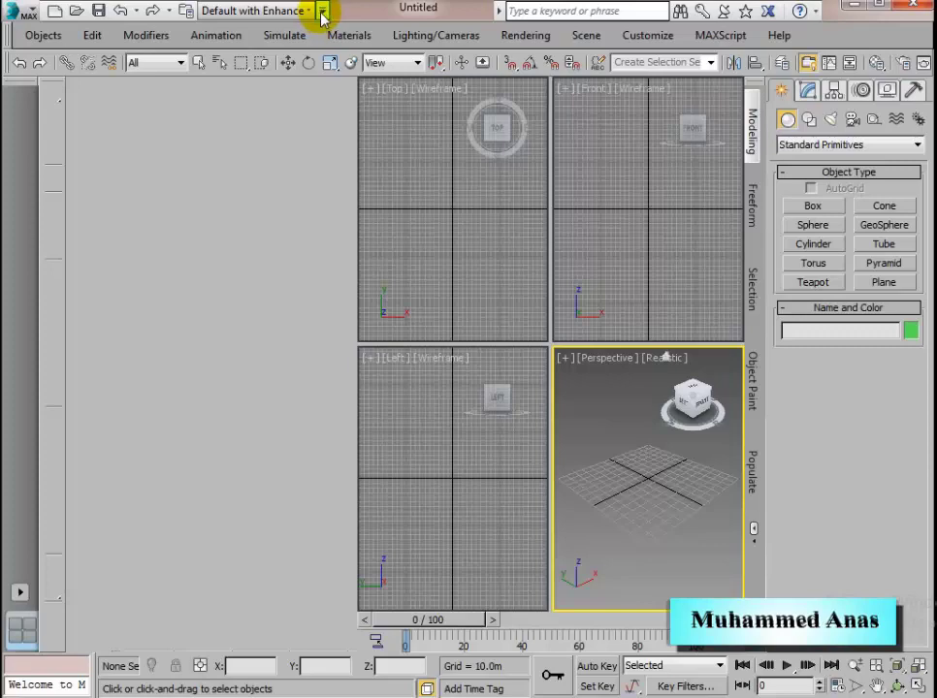
# Step: Remove the New, Open and Save commands from the Quick Access Toolbar
pyautogui.click(322, 12)
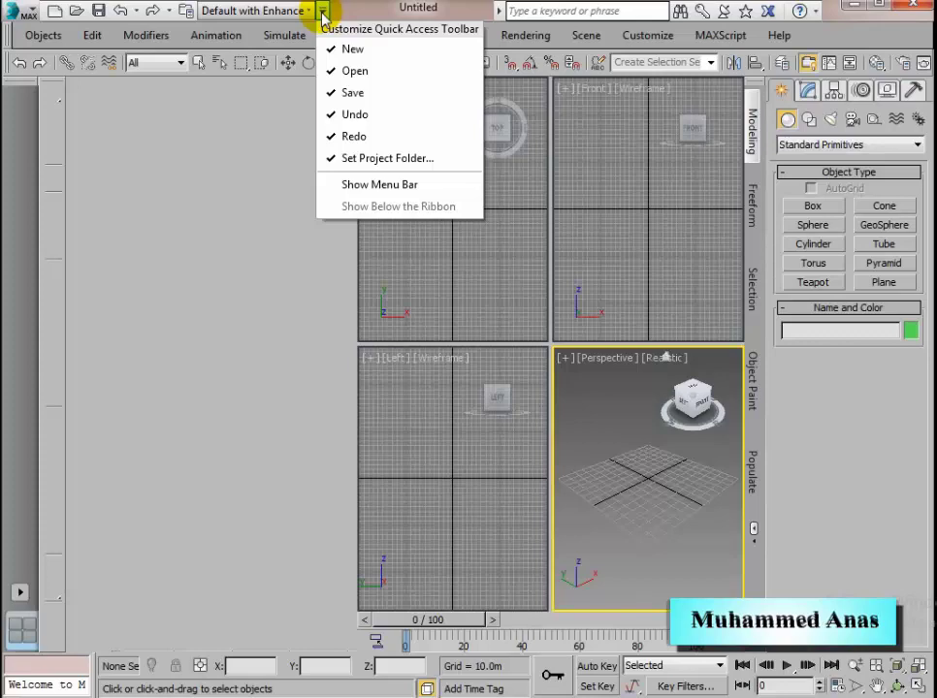
pyautogui.click(352, 92)
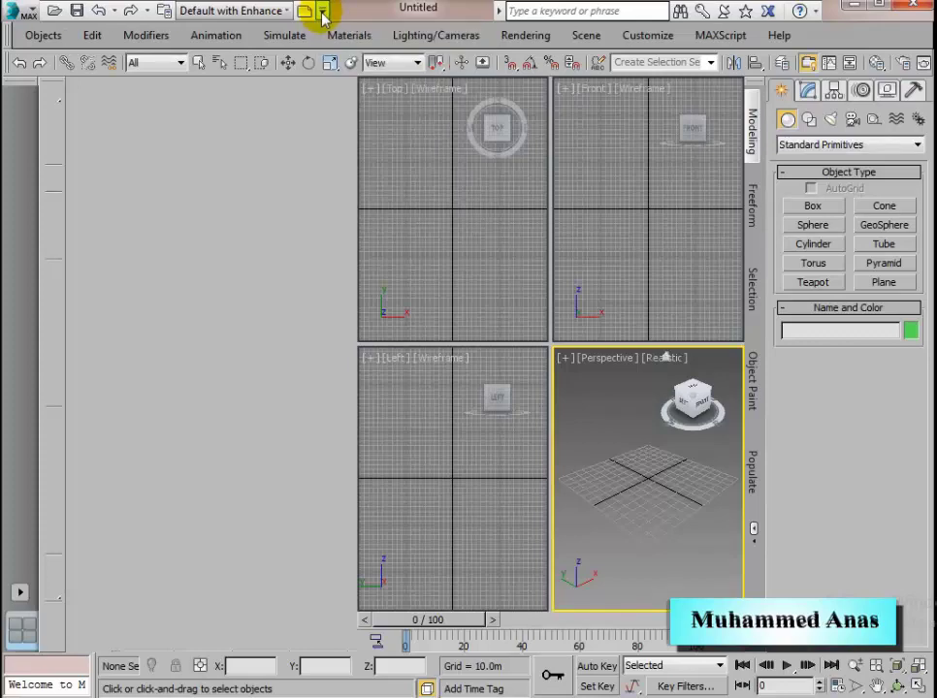
pyautogui.click(322, 12)
pyautogui.click(334, 47)
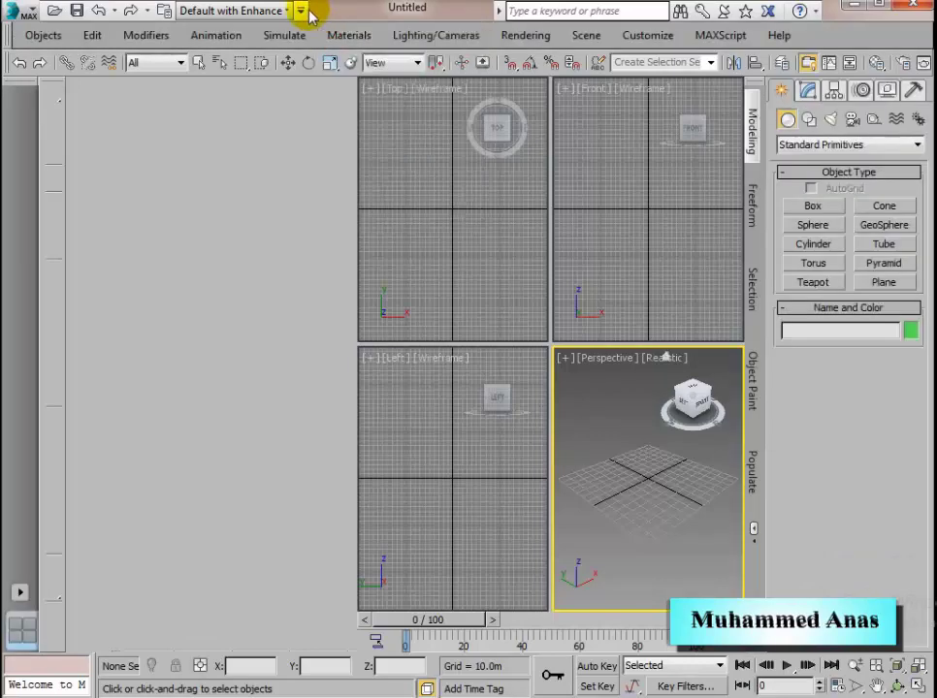
pyautogui.click(303, 11)
pyautogui.click(311, 69)
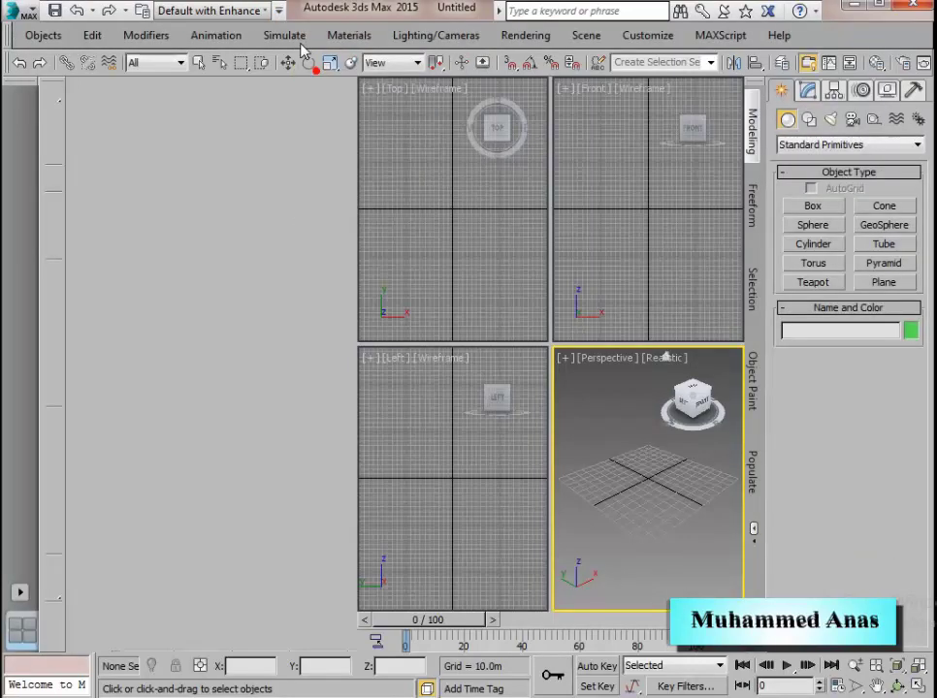
# Step: Add New, Open and Save back to the Quick Access Toolbar and return to the default workspace
pyautogui.click(257, 11)
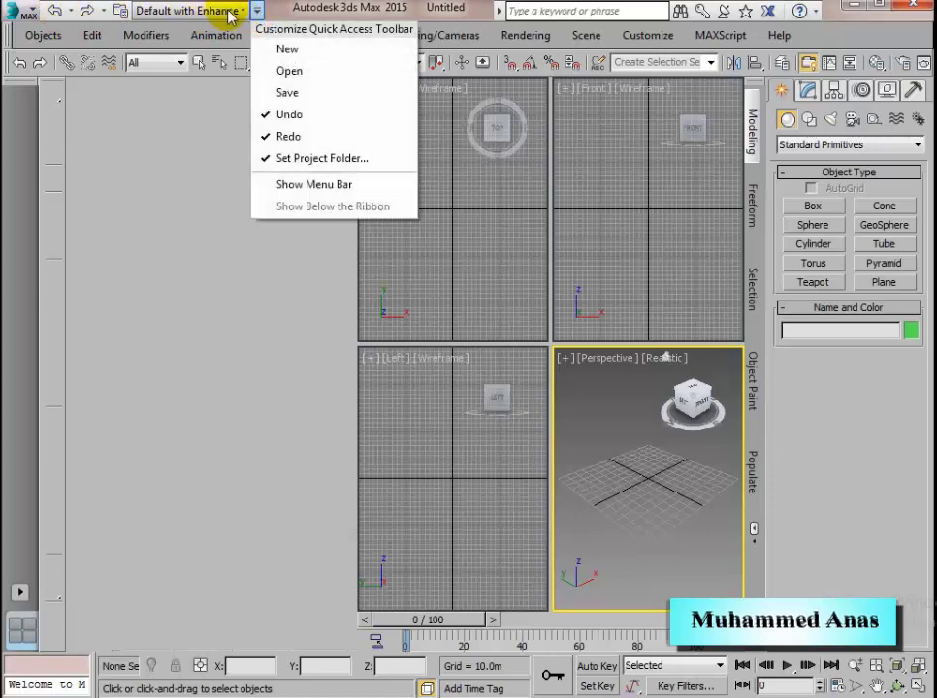
pyautogui.click(260, 47)
pyautogui.click(278, 11)
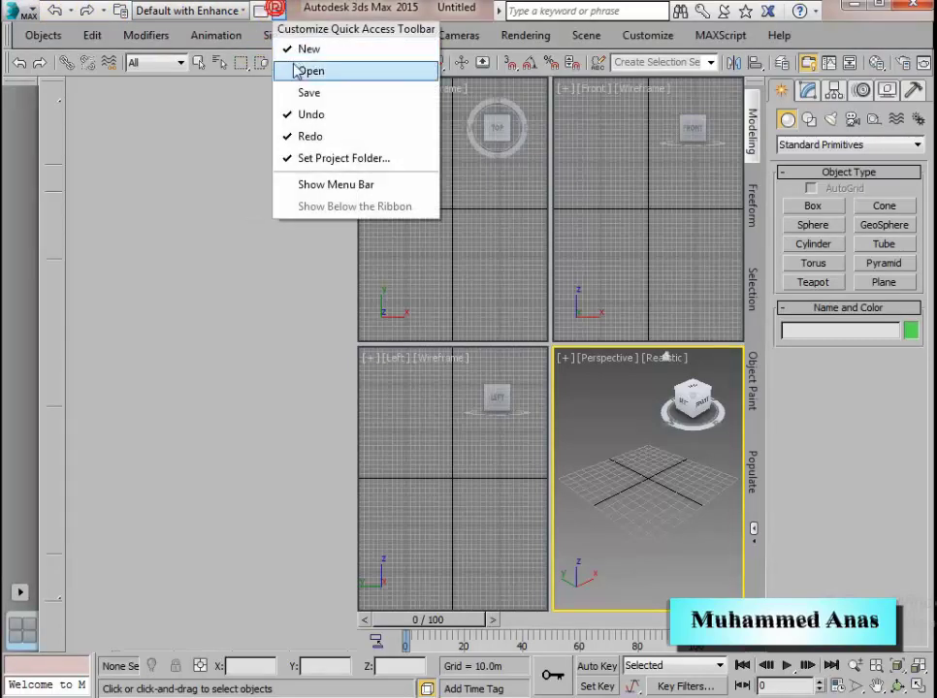
pyautogui.click(292, 70)
pyautogui.click(302, 12)
pyautogui.click(311, 92)
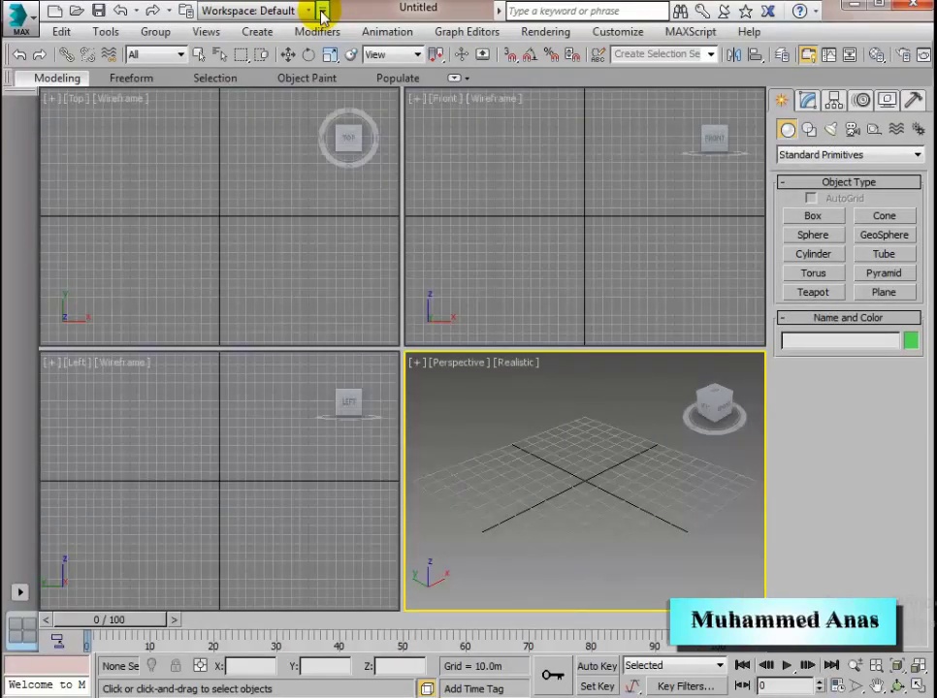
# Step: Examine the keyword search and the available view, creation, modifier and animation commands
pyautogui.click(532, 11)
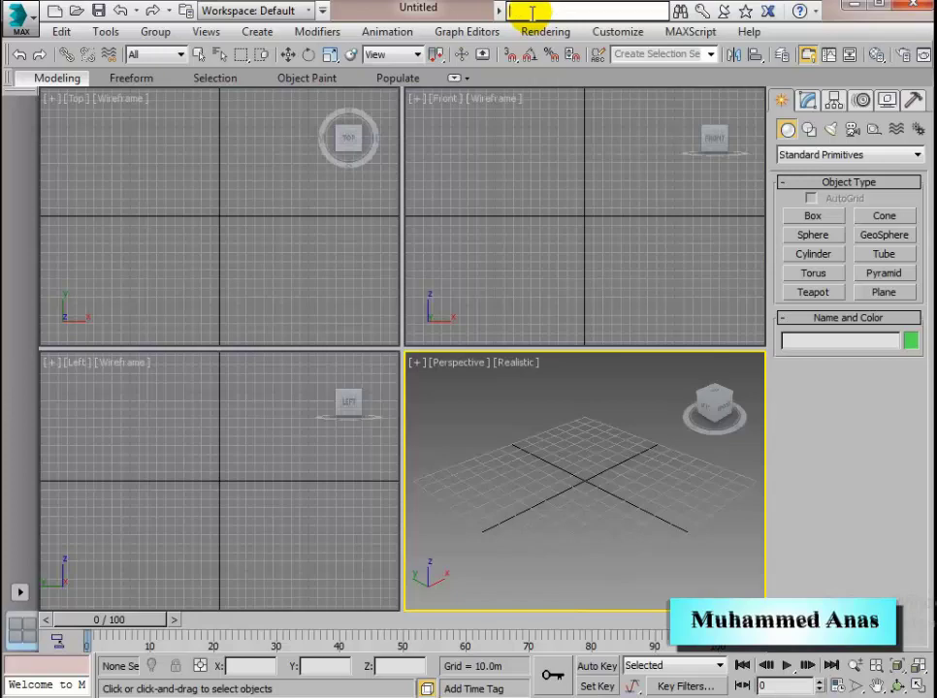
pyautogui.press('Escape')
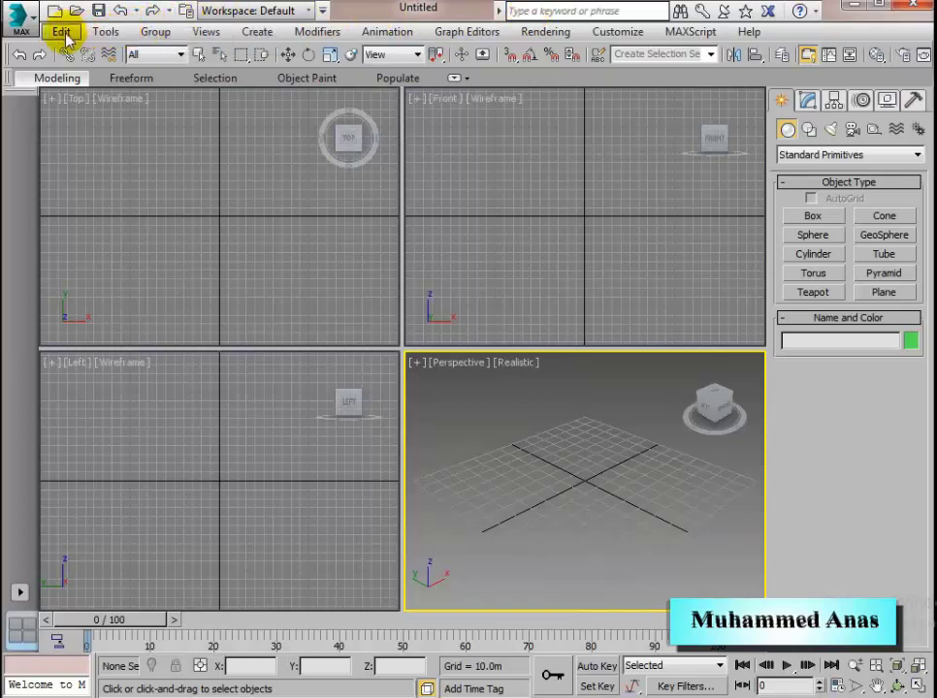
pyautogui.click(143, 35)
pyautogui.moveTo(205, 34)
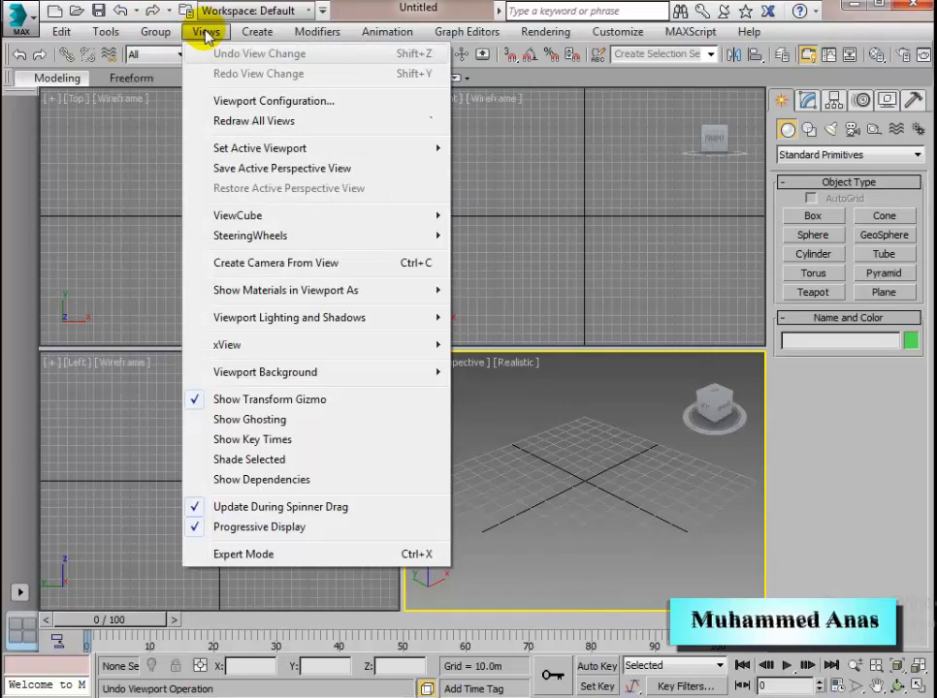
pyautogui.moveTo(252, 35)
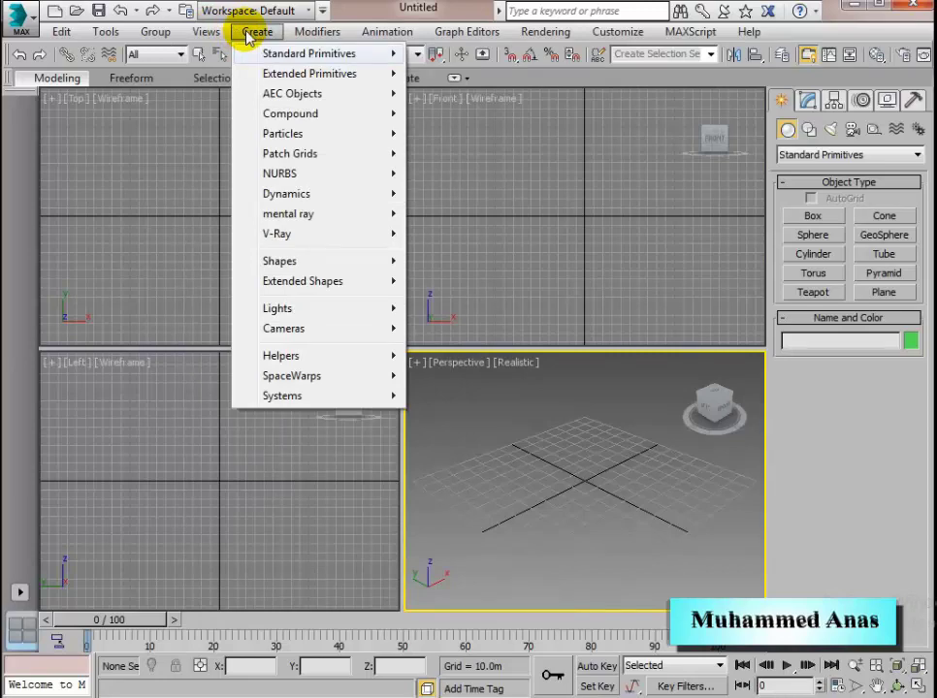
pyautogui.moveTo(310, 37)
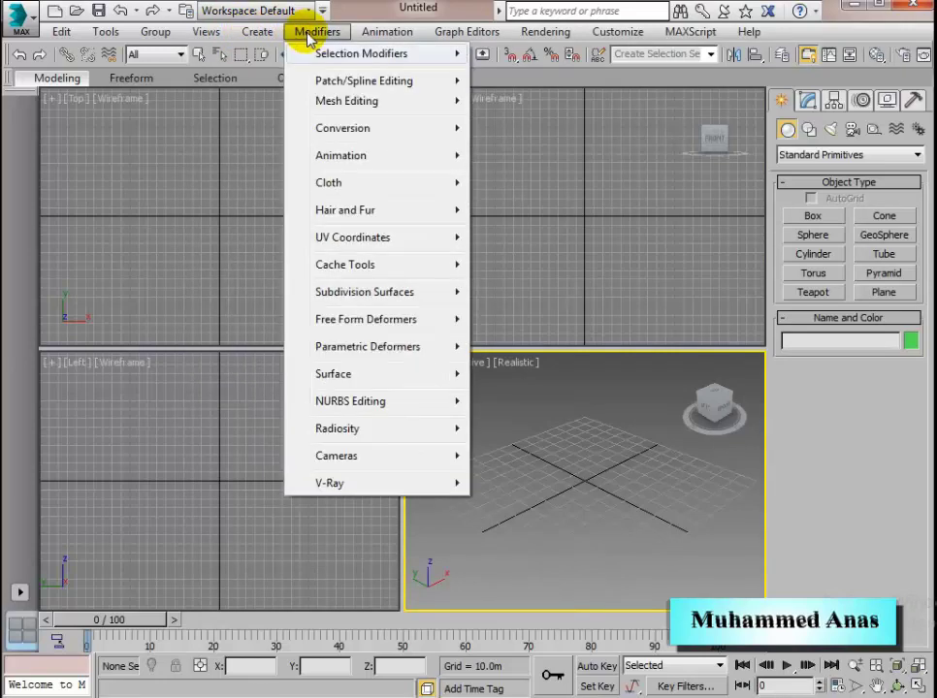
pyautogui.click(315, 32)
pyautogui.click(377, 35)
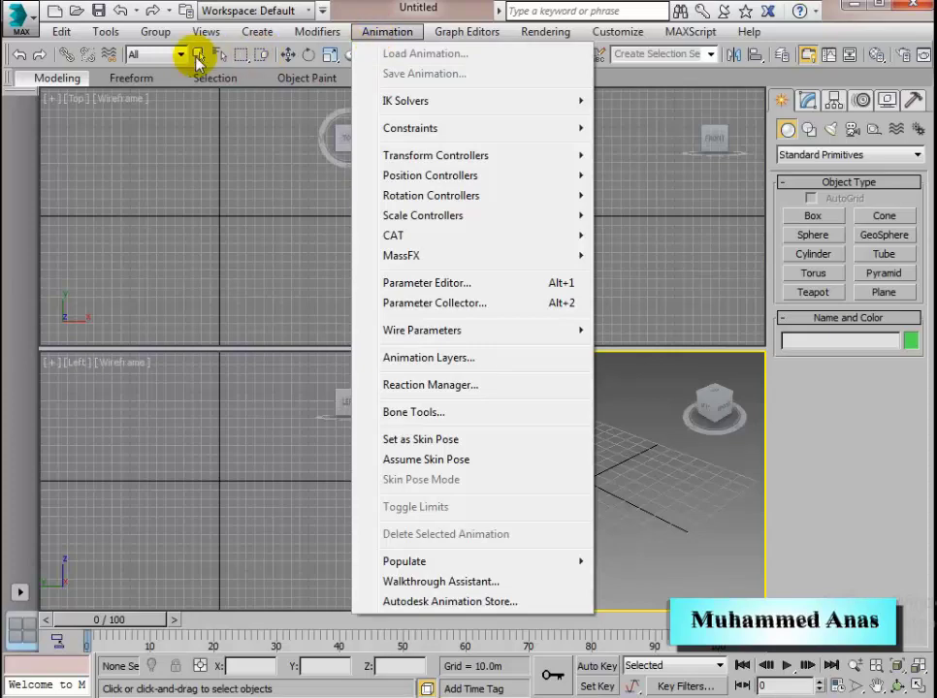
pyautogui.click(68, 128)
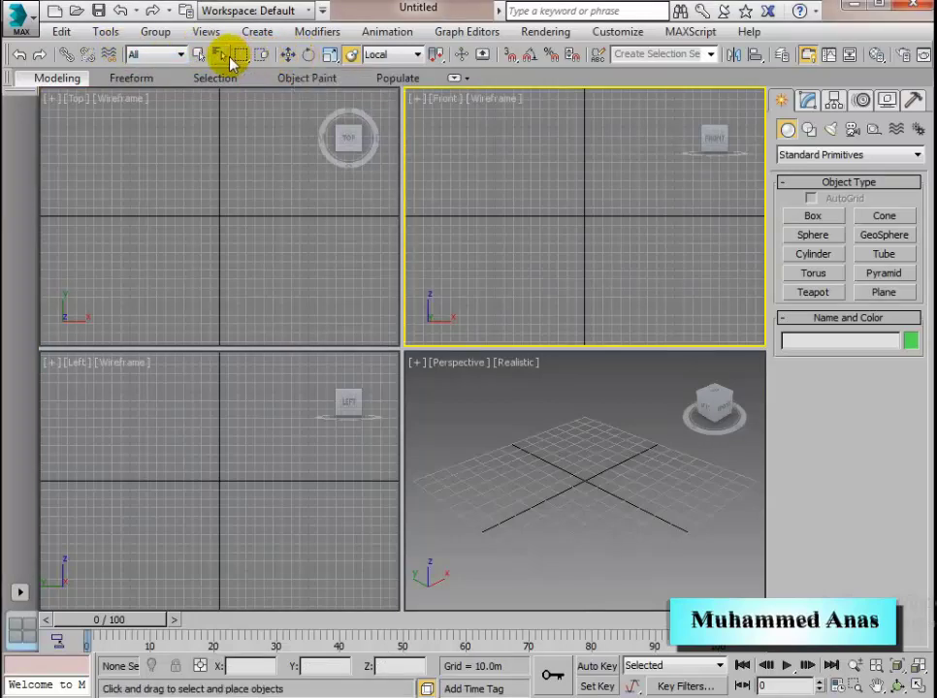
# Step: Create a box about 43 m long, 61 m wide and 23 m high and a separate sphere in the Top viewport
pyautogui.click(813, 216)
pyautogui.moveTo(125, 159); pyautogui.dragTo(181, 198)
pyautogui.click(136, 133)
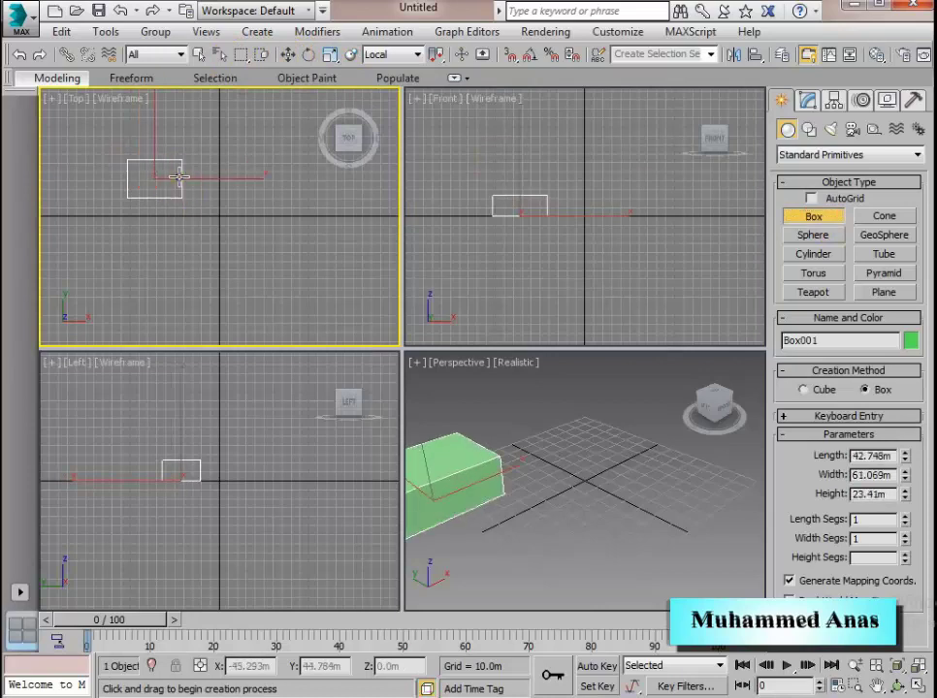
pyautogui.click(811, 235)
pyautogui.moveTo(247, 238); pyautogui.dragTo(271, 242)
pyautogui.rightClick(222, 130)
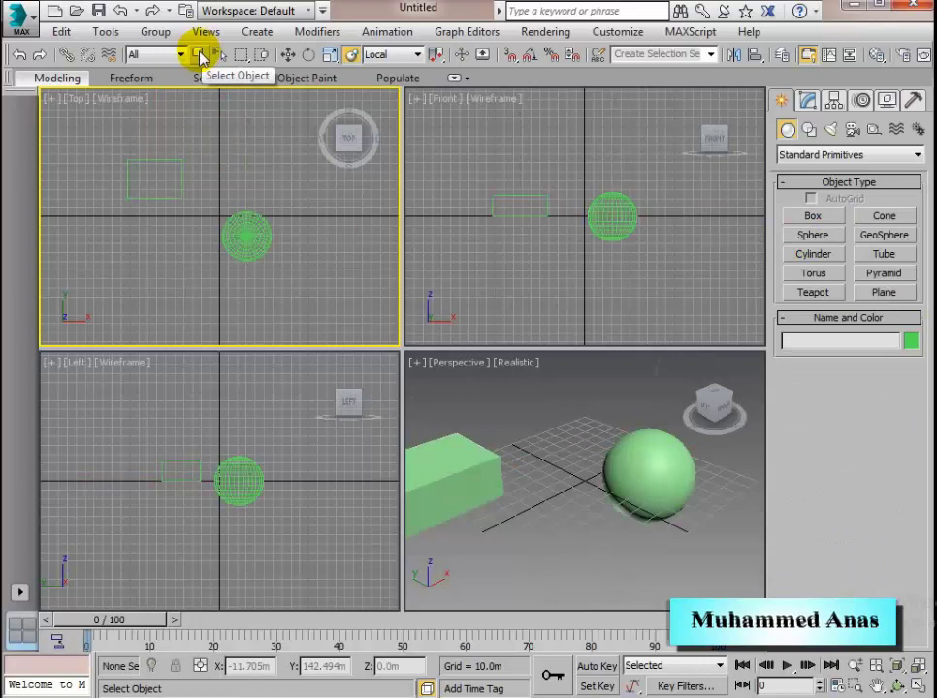
# Step: Select the sphere directly in the Top viewport, and select Box001 by name instead
pyautogui.click(198, 55)
pyautogui.click(247, 237)
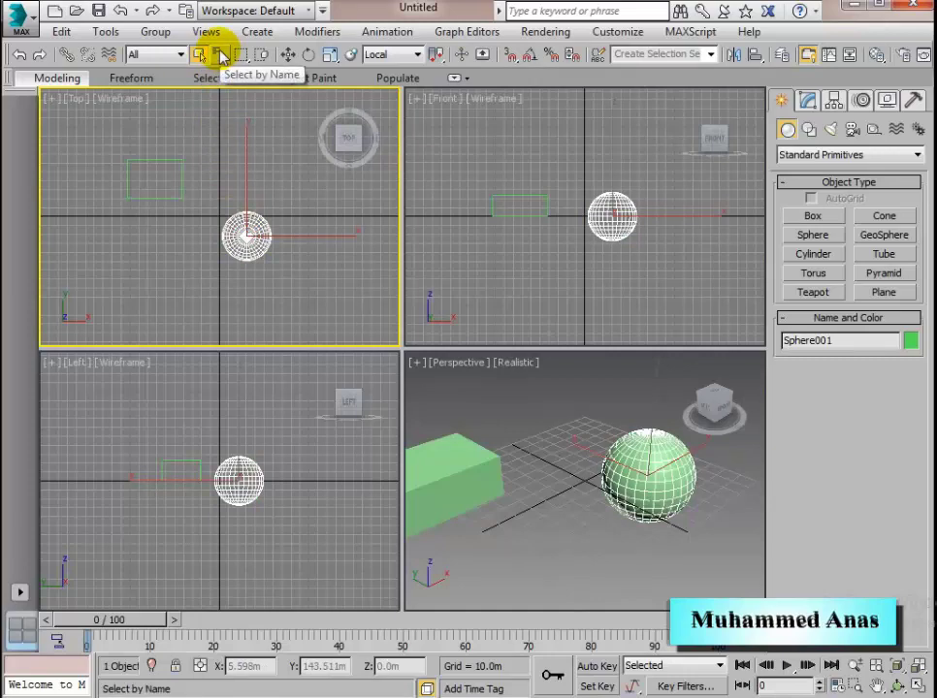
pyautogui.click(220, 54)
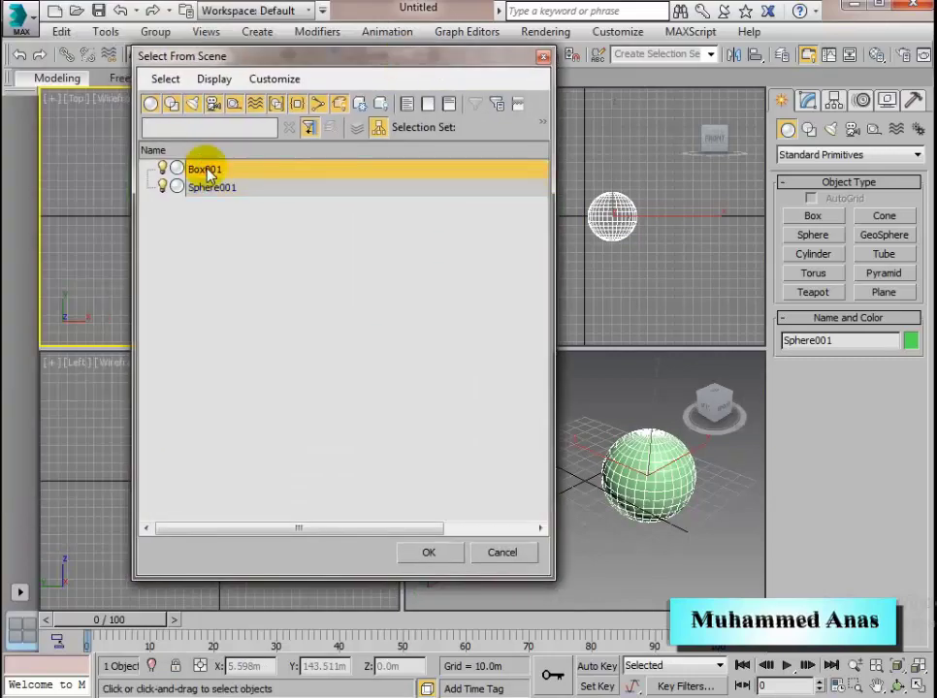
pyautogui.click(433, 551)
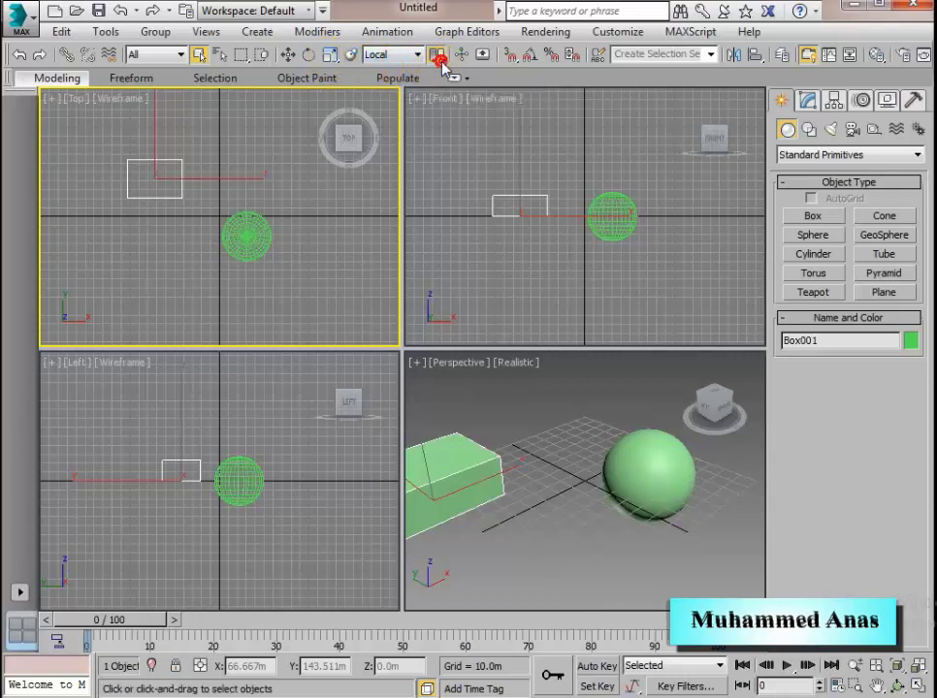
# Step: Select the sphere and rotate it about 13 degrees around the X axis in the Top viewport
pyautogui.moveTo(437, 55); pyautogui.dragTo(441, 142)
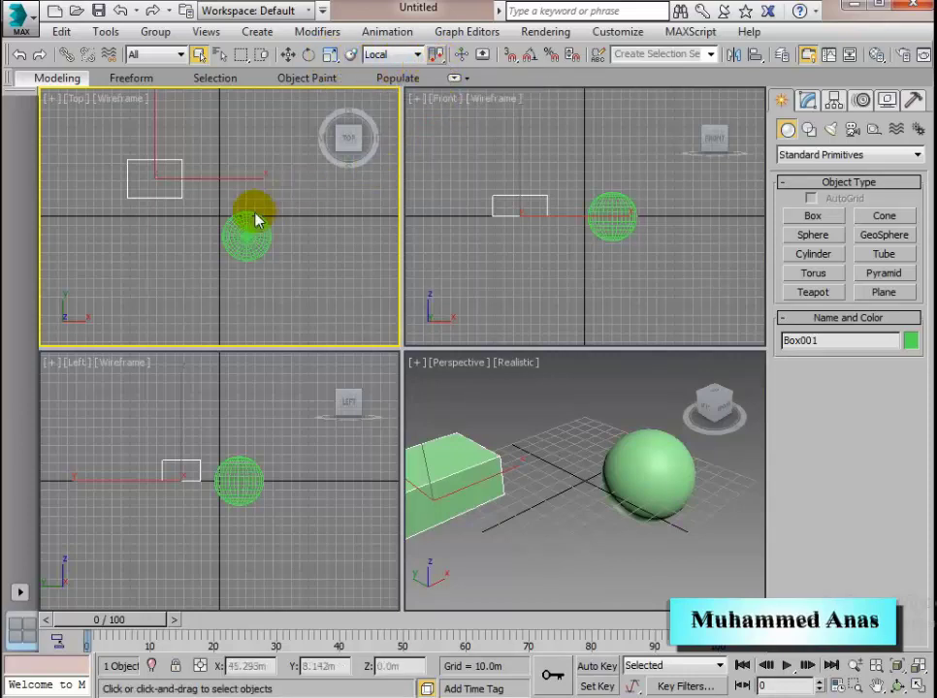
pyautogui.click(247, 235)
pyautogui.click(309, 54)
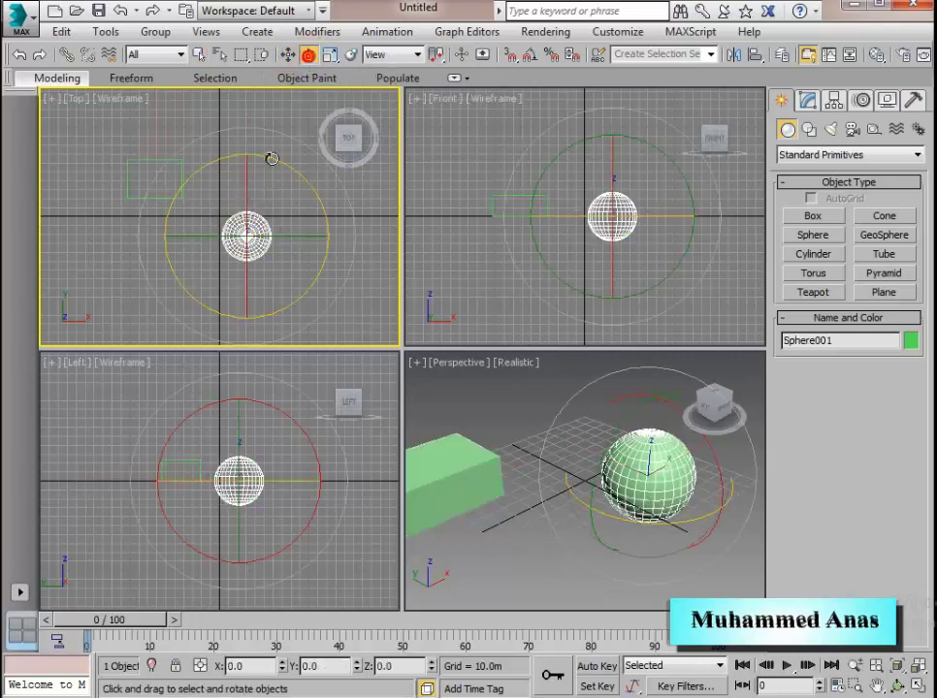
pyautogui.moveTo(247, 196); pyautogui.dragTo(254, 213)
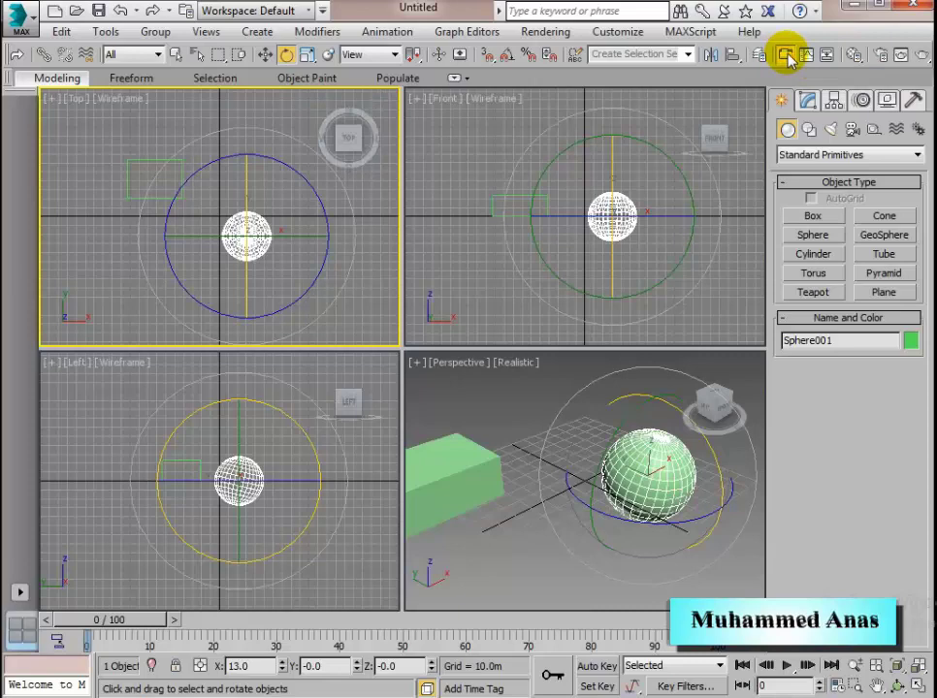
# Step: Toggle the ribbon off and back on
pyautogui.click(786, 56)
pyautogui.click(786, 56)
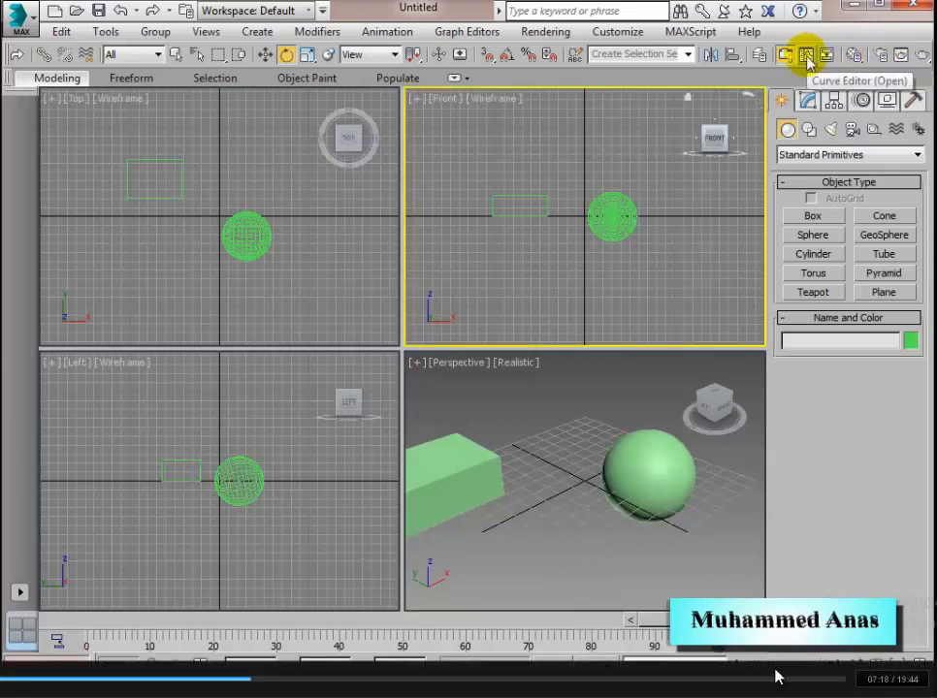
# Step: Examine the sphere's animation tracks in the Curve Editor and the Dope Sheet
pyautogui.click(615, 209)
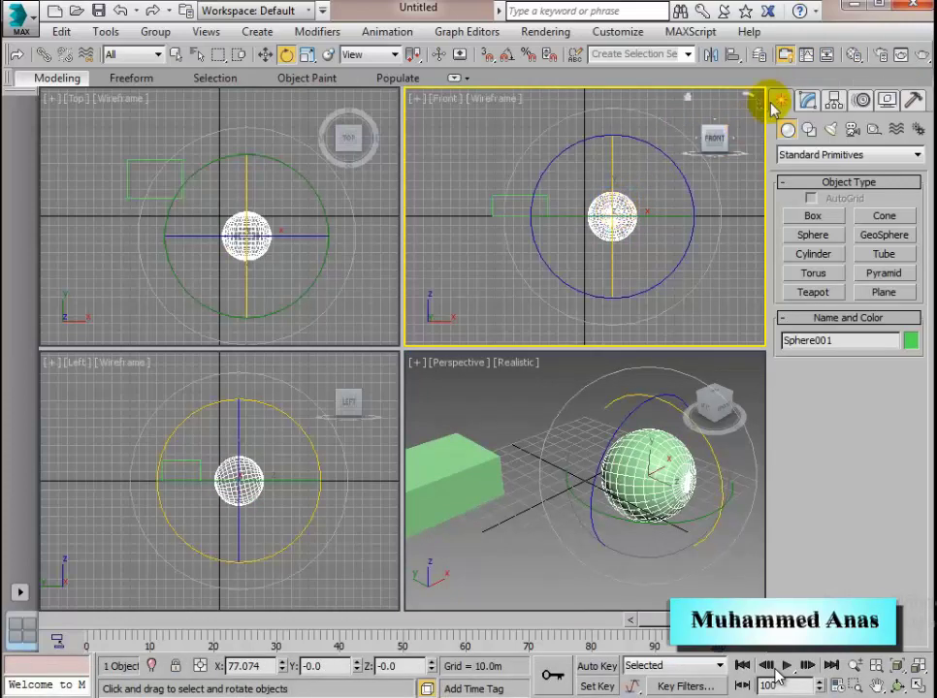
pyautogui.click(804, 56)
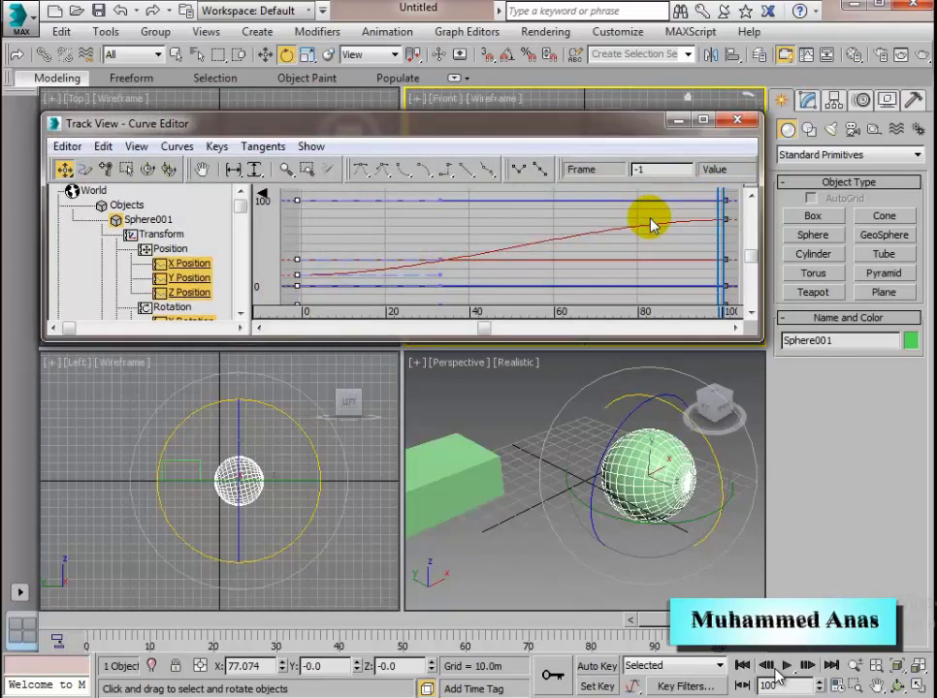
pyautogui.click(67, 145)
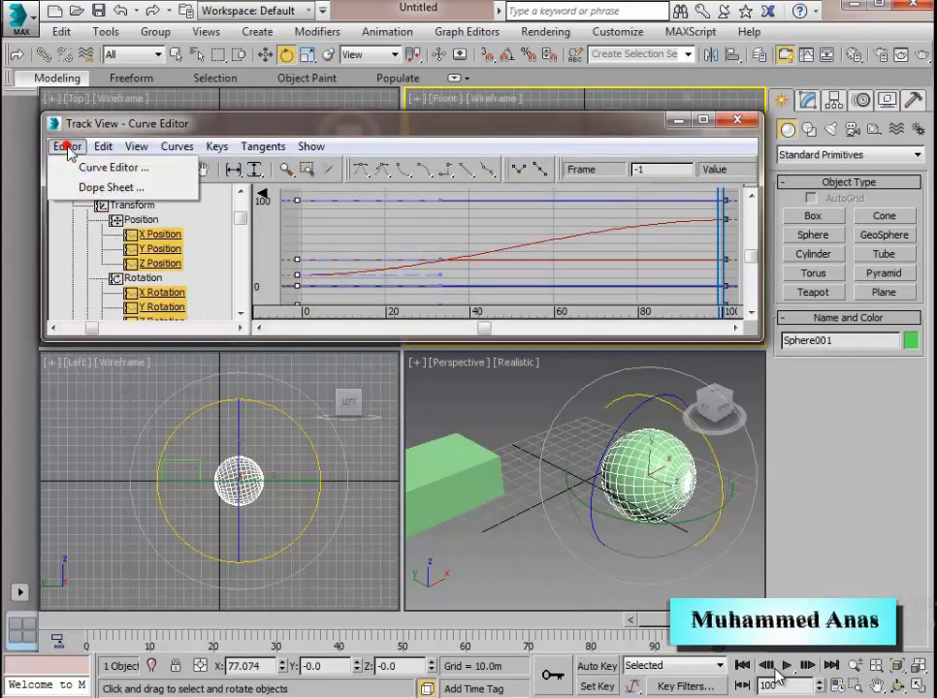
pyautogui.click(107, 187)
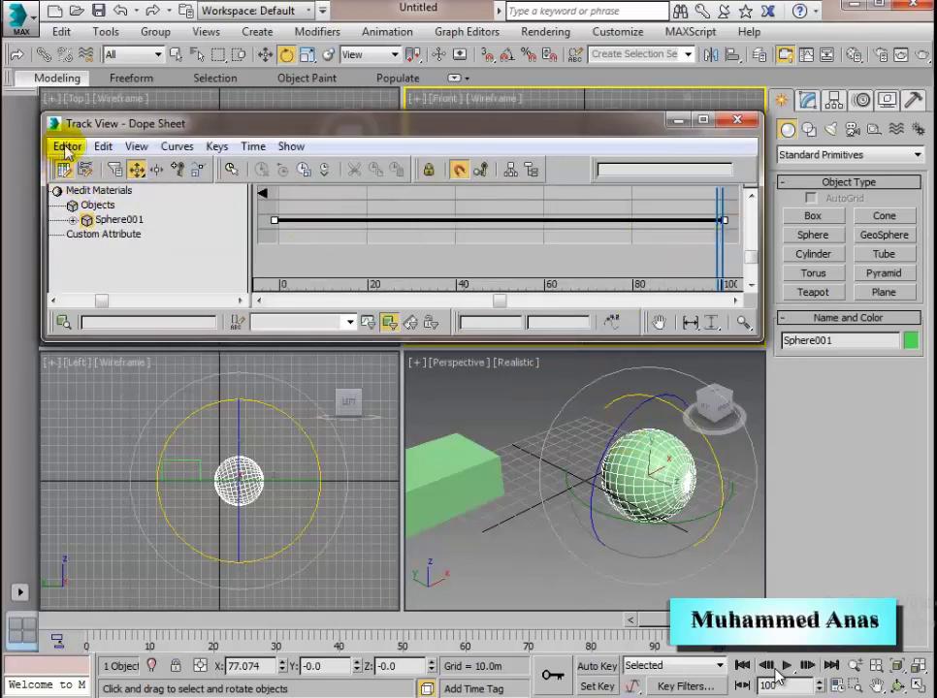
pyautogui.click(73, 220)
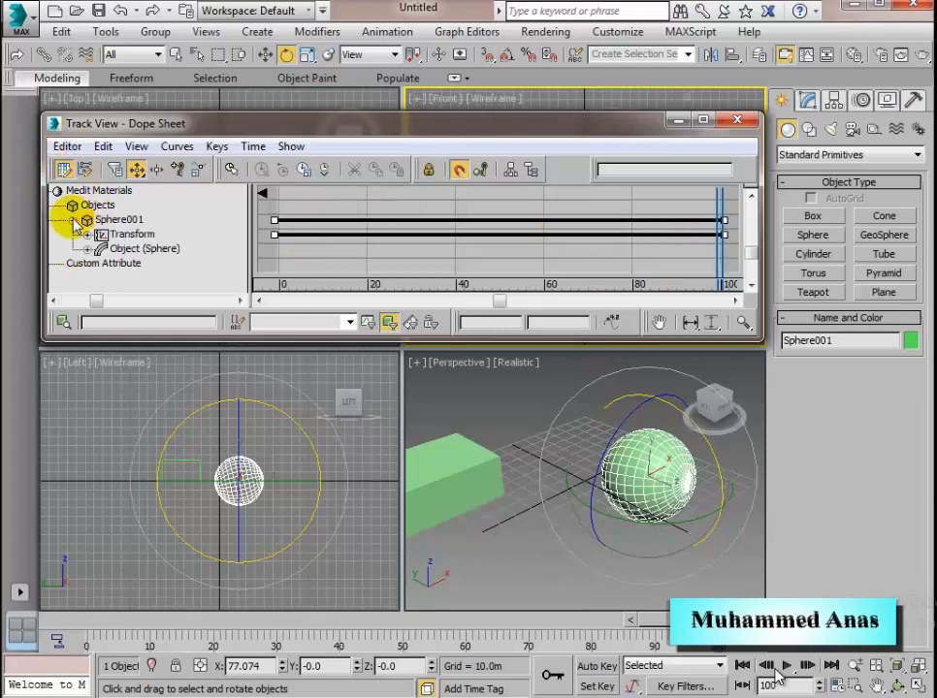
pyautogui.click(67, 146)
pyautogui.click(97, 188)
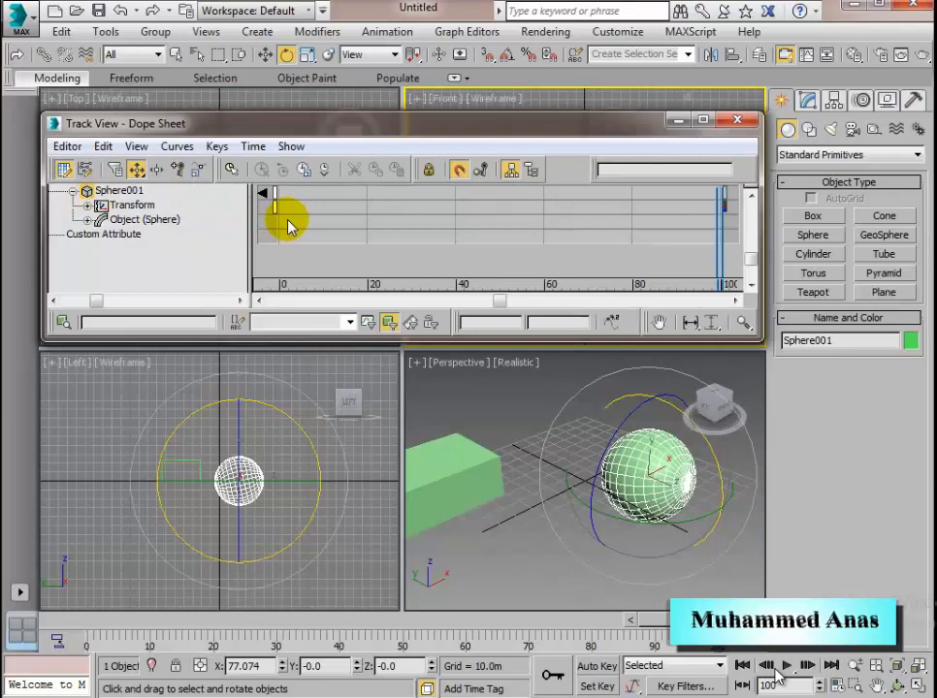
pyautogui.click(738, 121)
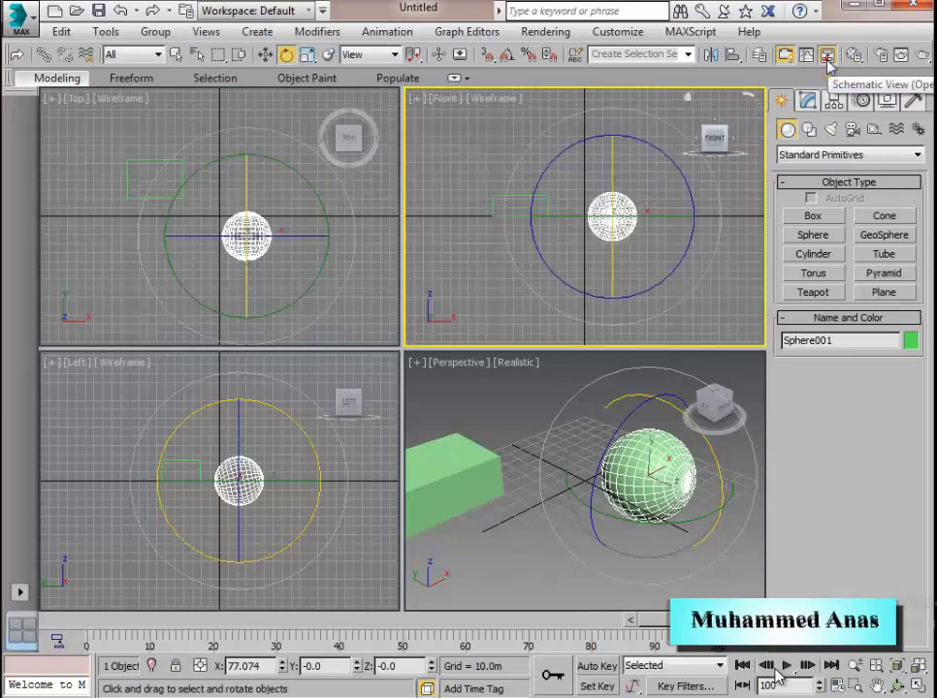
# Step: Examine the scene's object nodes in the Schematic View and close it
pyautogui.click(827, 58)
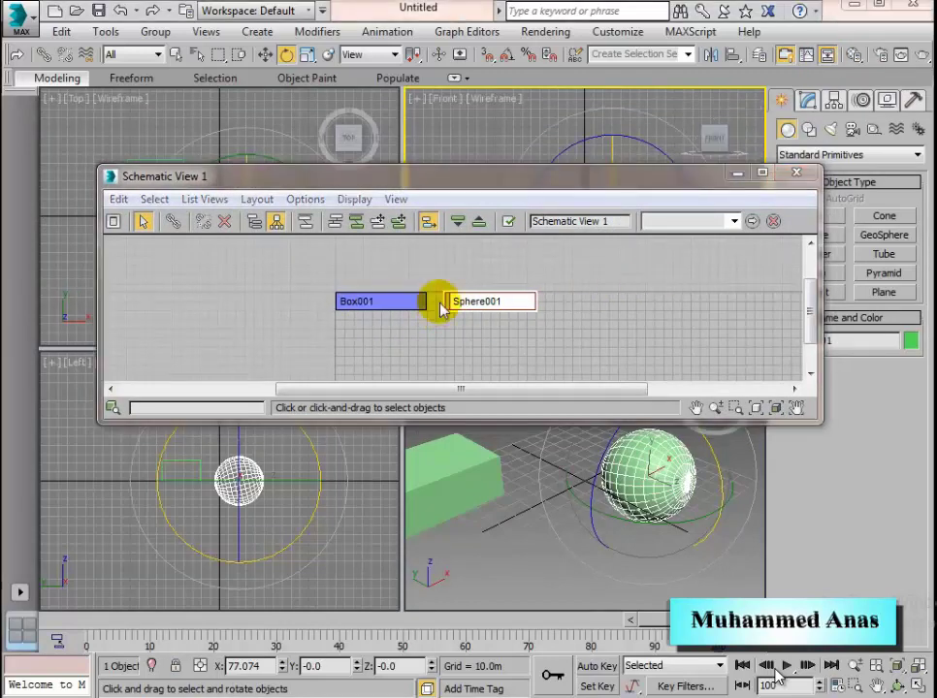
pyautogui.click(797, 173)
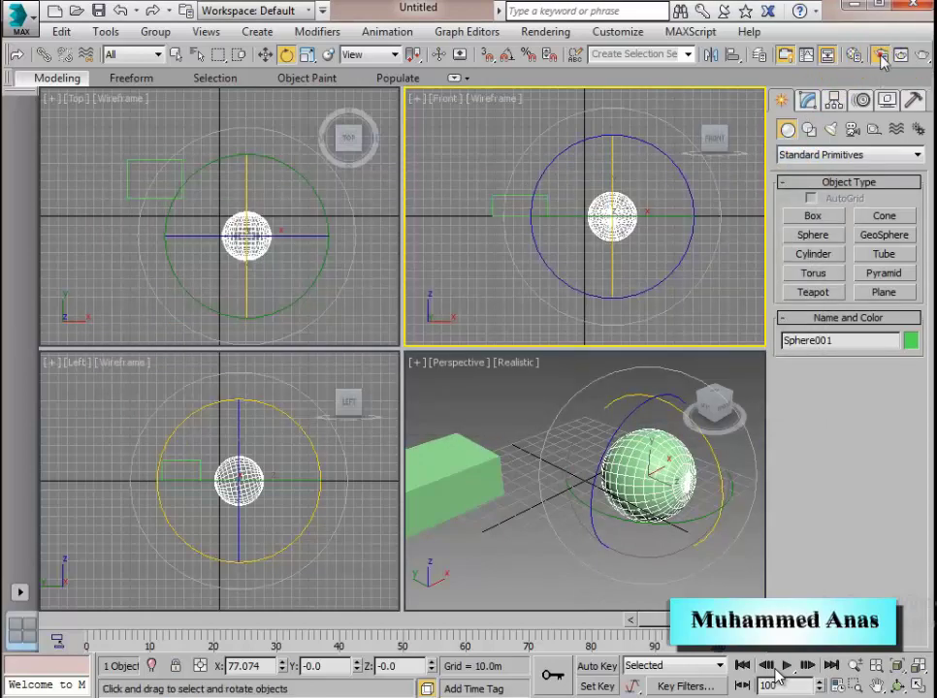
# Step: Check the render setup and render the Front viewport at frame 100, closing the rendered frame and clearing the selection
pyautogui.click(880, 55)
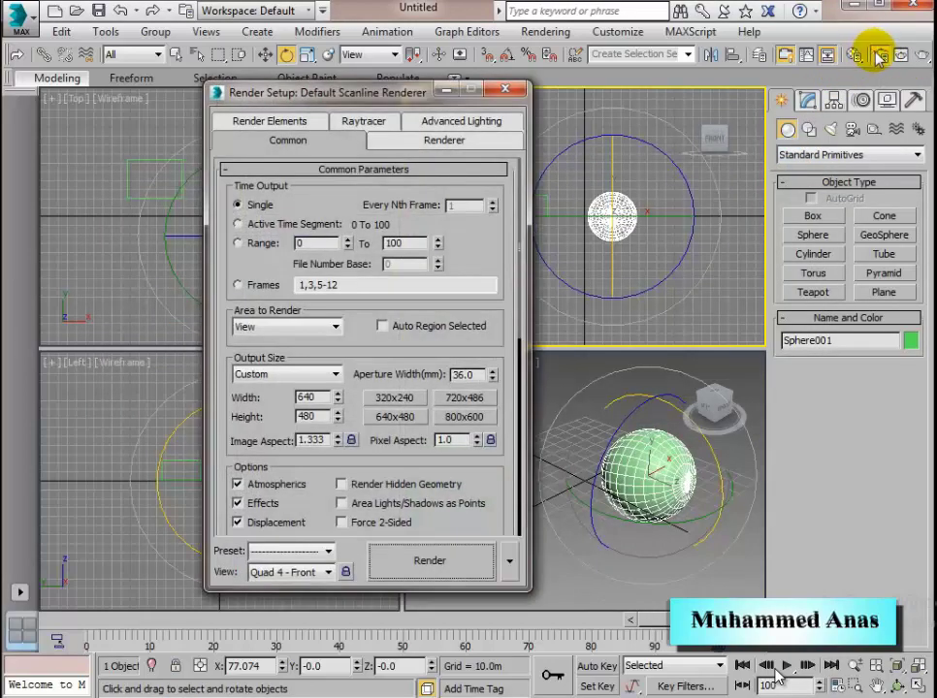
pyautogui.click(902, 57)
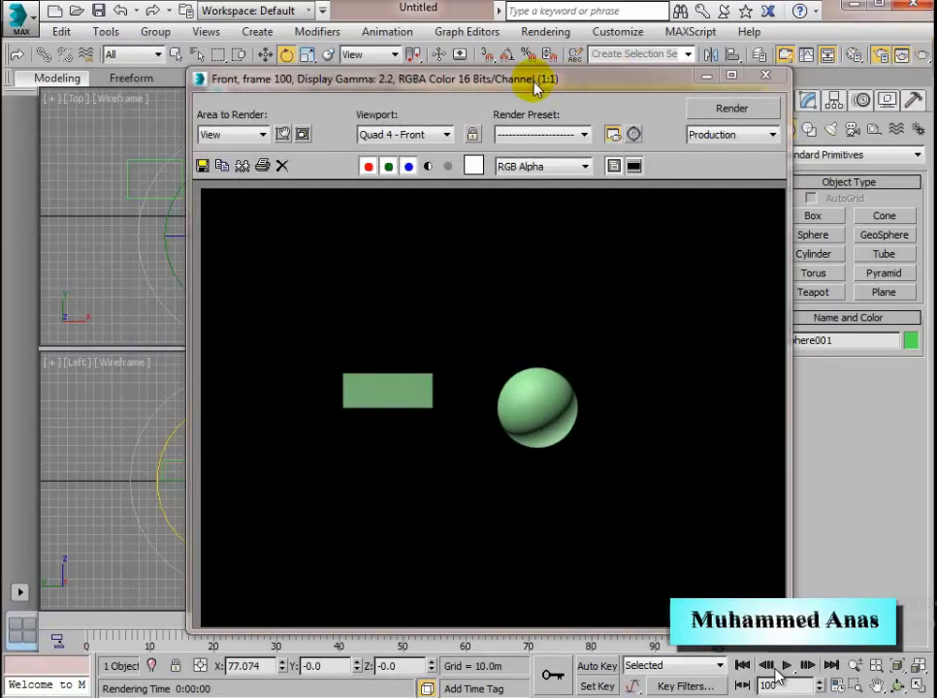
pyautogui.click(766, 74)
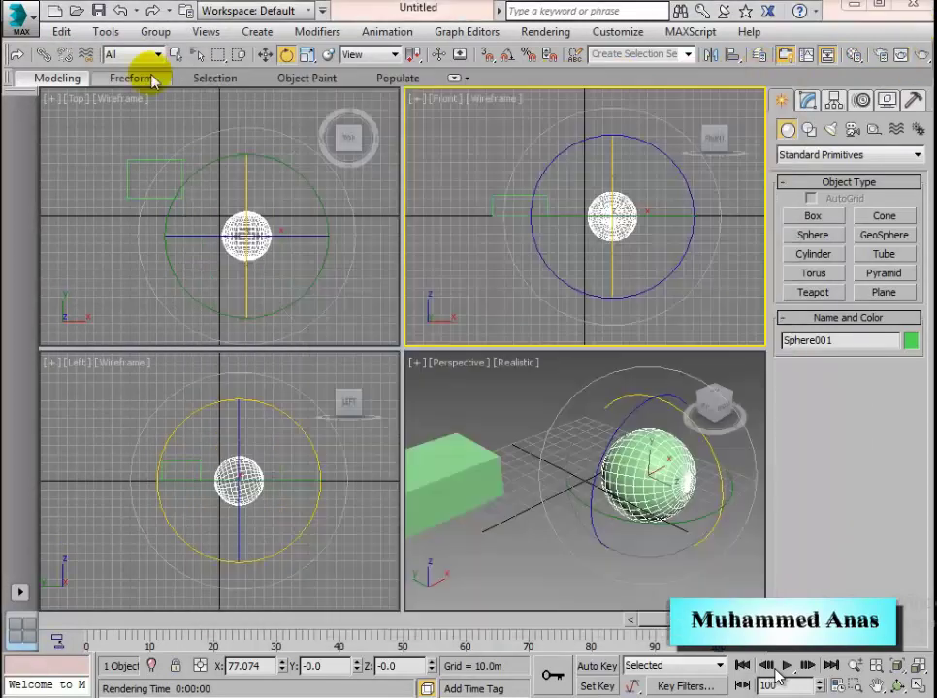
pyautogui.click(856, 56)
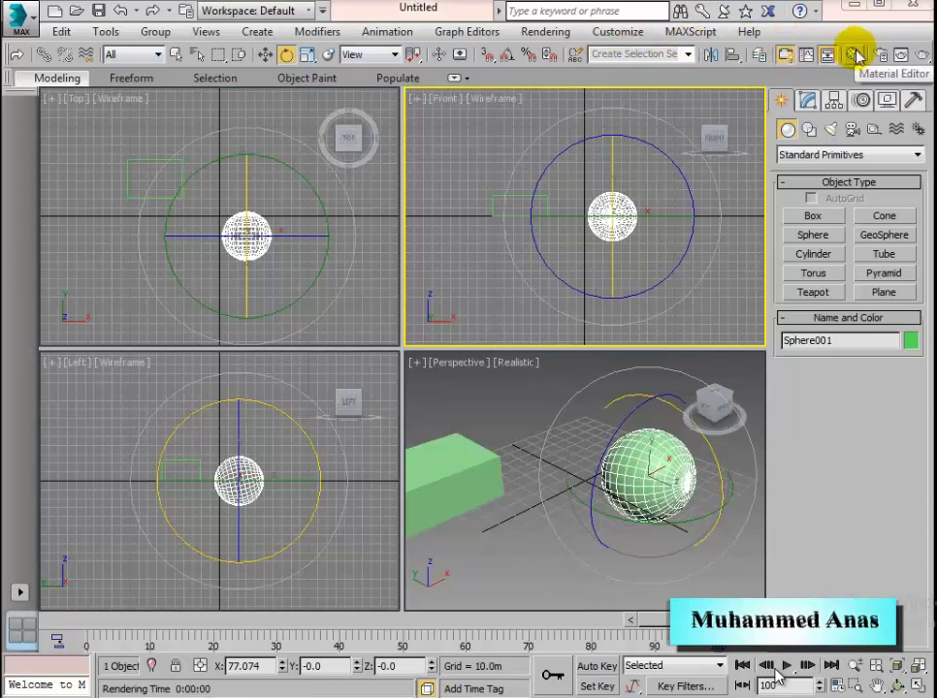
pyautogui.hotkey('ctrl', 'd')
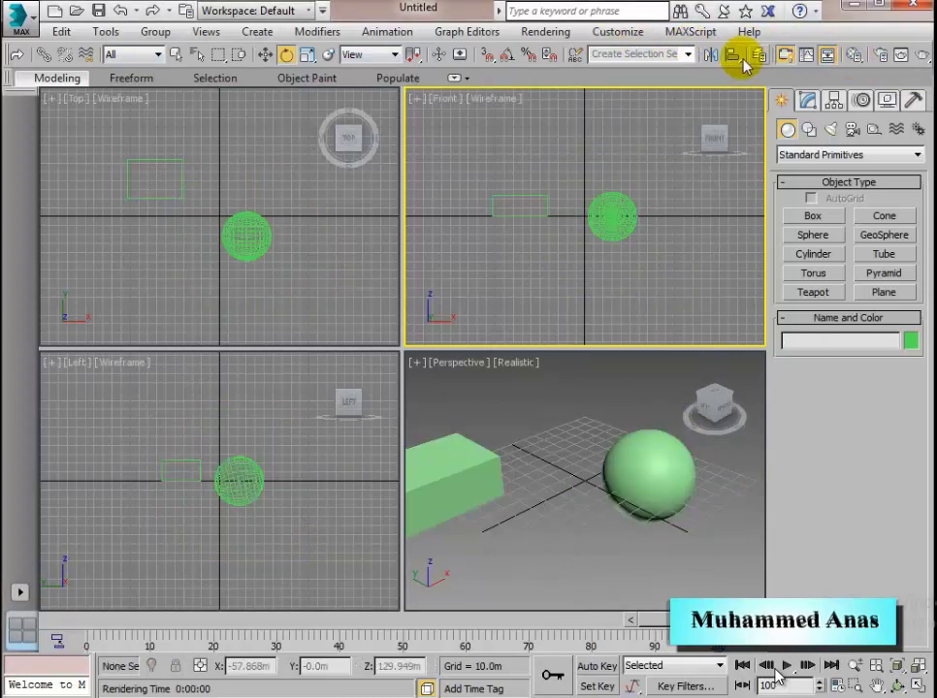
# Step: Show the Layers, Animation Layers and Containers toolbars as floating toolbars over the viewports
pyautogui.rightClick(473, 43)
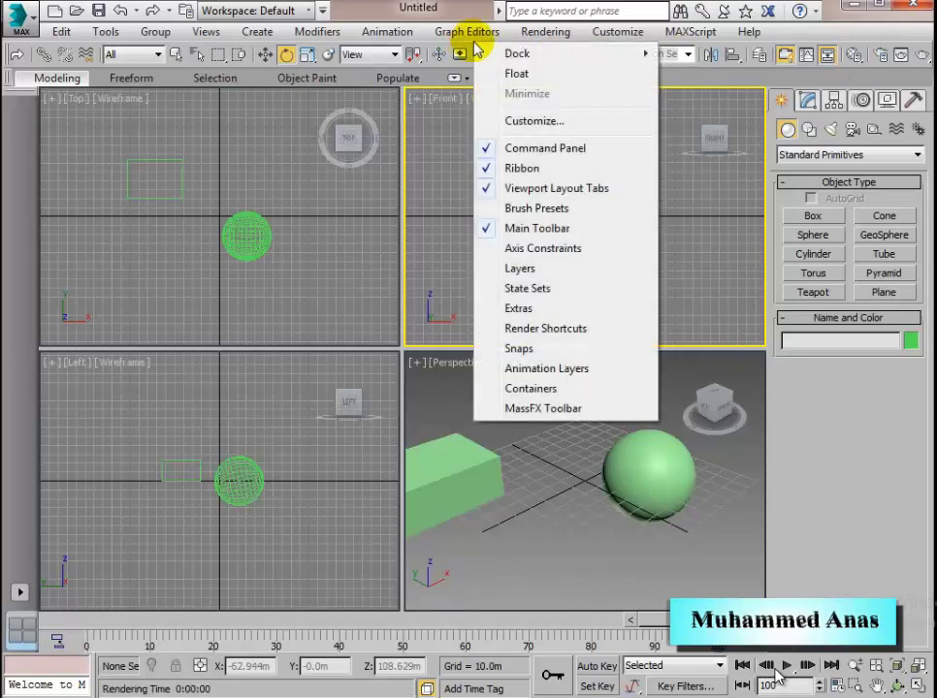
pyautogui.click(495, 269)
pyautogui.moveTo(836, 41); pyautogui.dragTo(349, 177)
pyautogui.rightClick(586, 60)
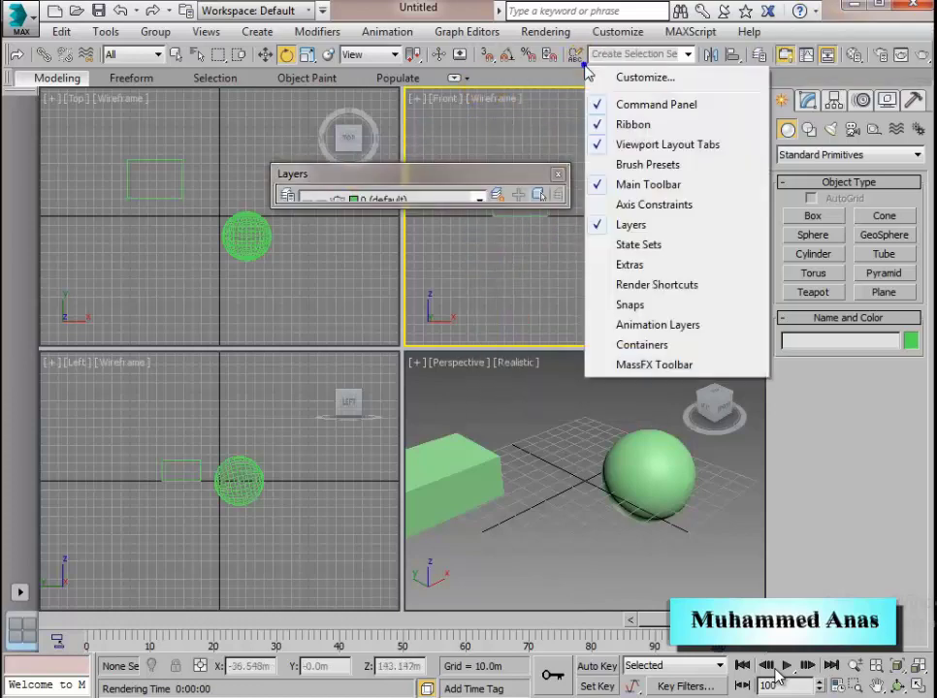
pyautogui.click(604, 324)
pyautogui.rightClick(594, 64)
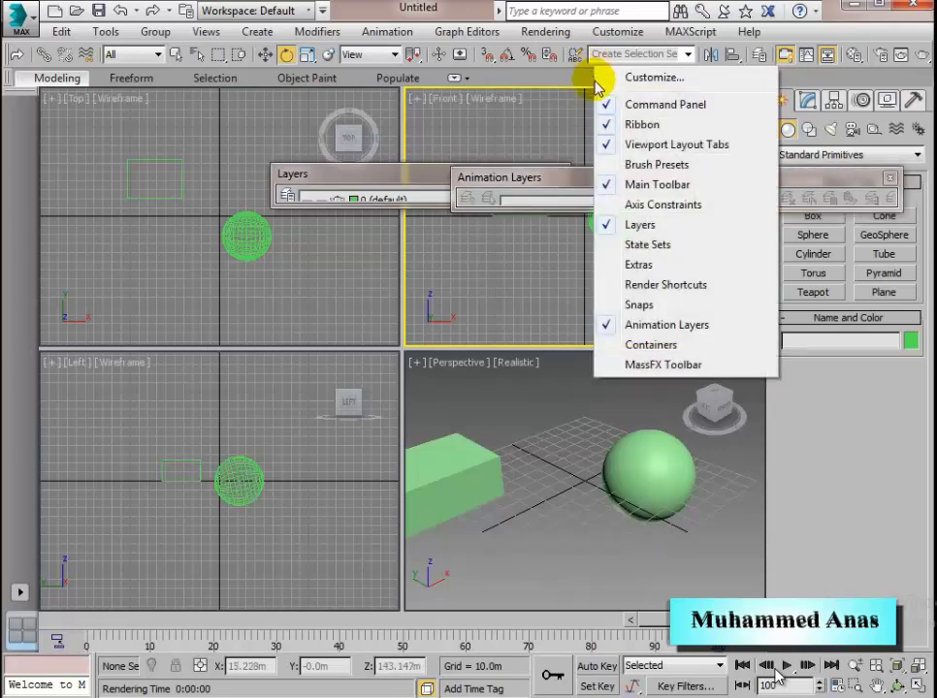
pyautogui.click(614, 346)
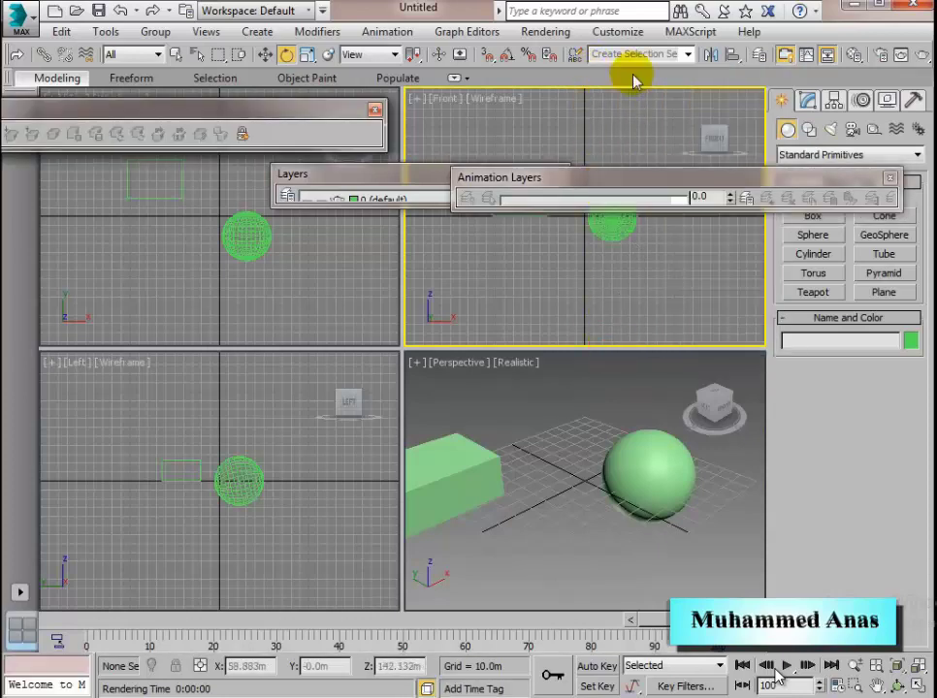
pyautogui.moveTo(257, 114); pyautogui.dragTo(427, 115)
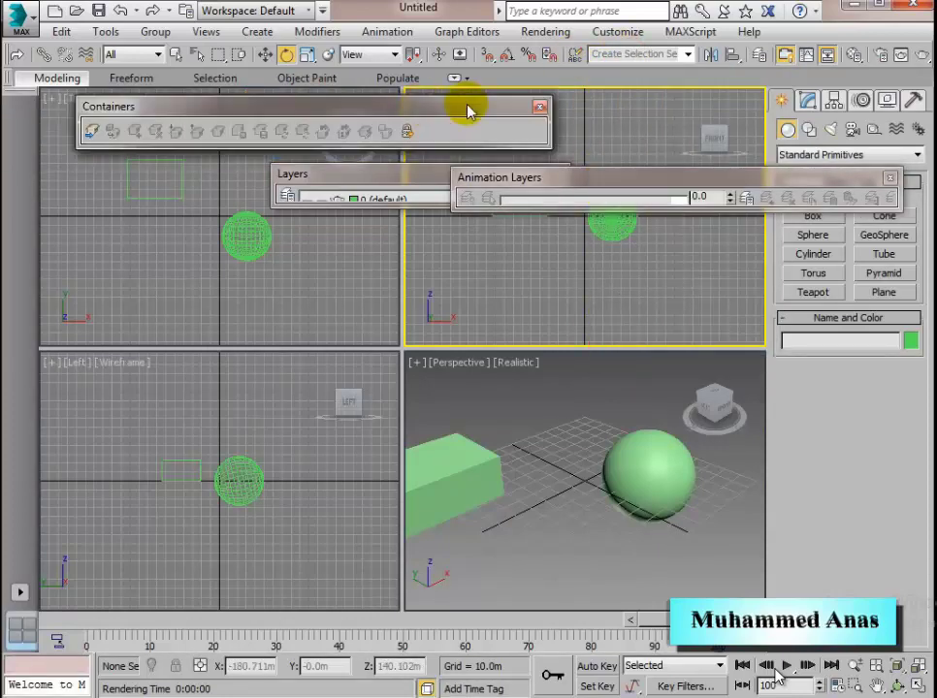
# Step: Show the MassFX Toolbar as a floating toolbar and dock it at the top
pyautogui.rightClick(596, 60)
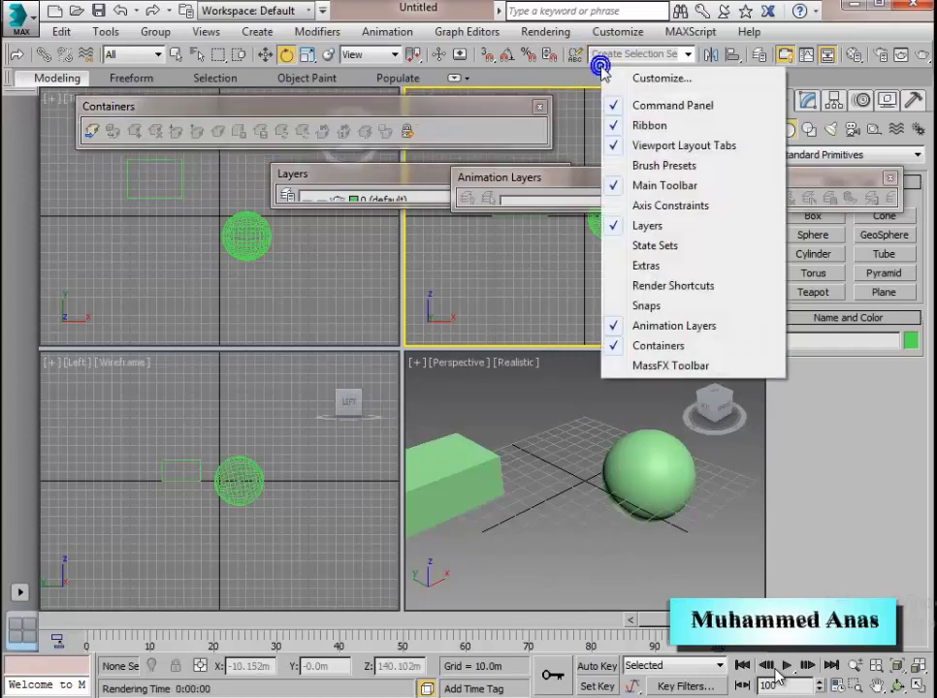
pyautogui.click(613, 366)
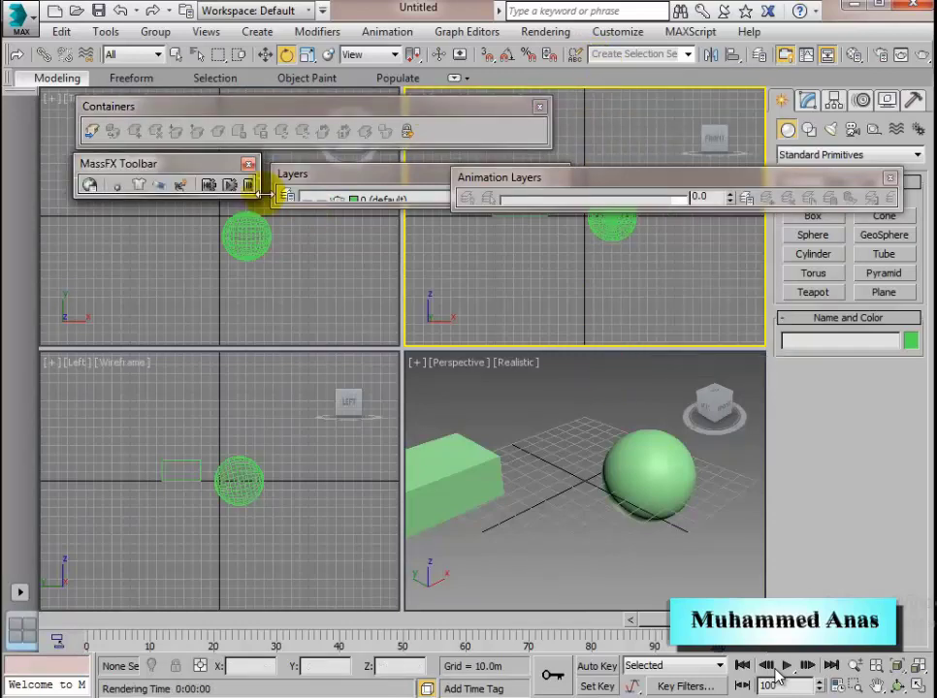
pyautogui.moveTo(192, 167); pyautogui.dragTo(238, 239)
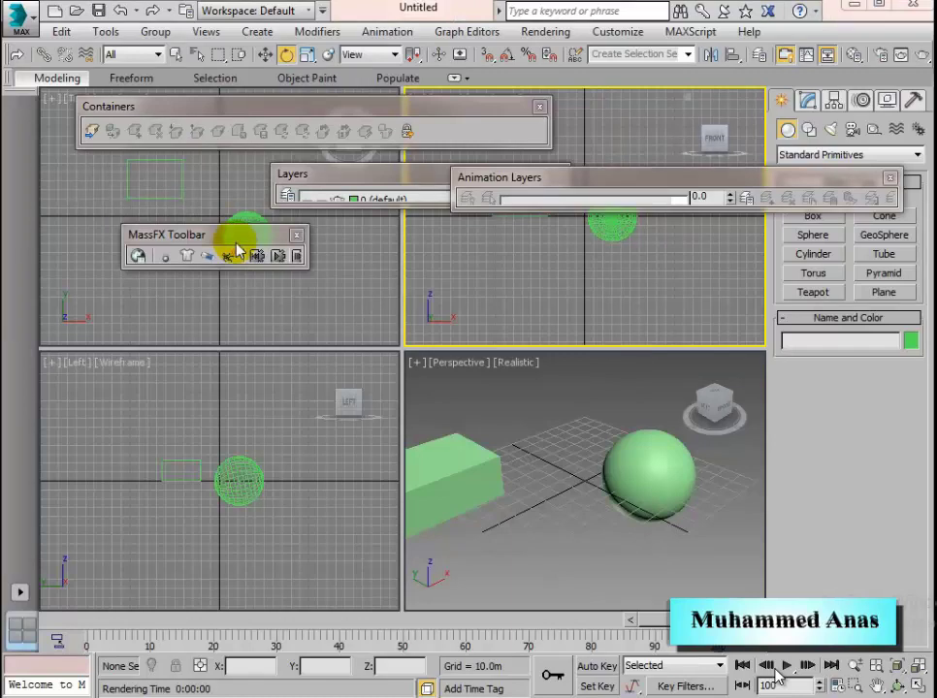
pyautogui.rightClick(237, 238)
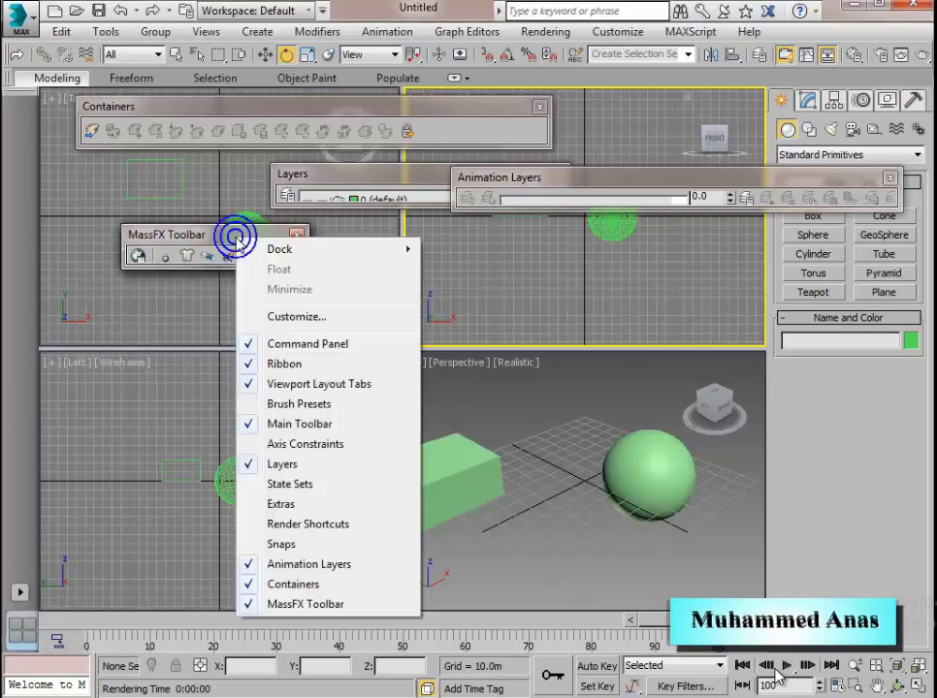
pyautogui.moveTo(272, 248)
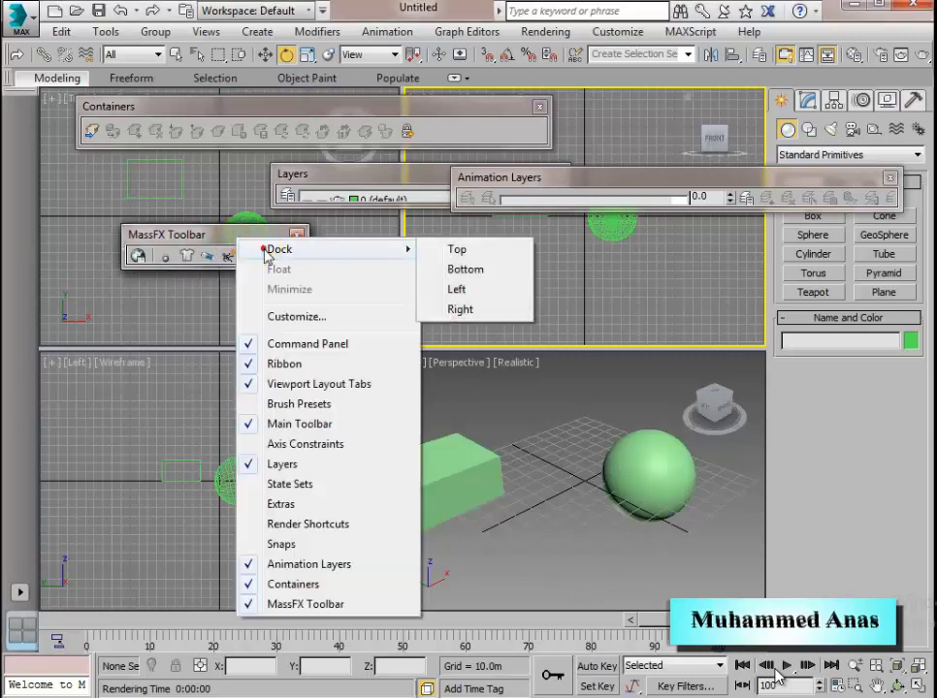
pyautogui.click(455, 251)
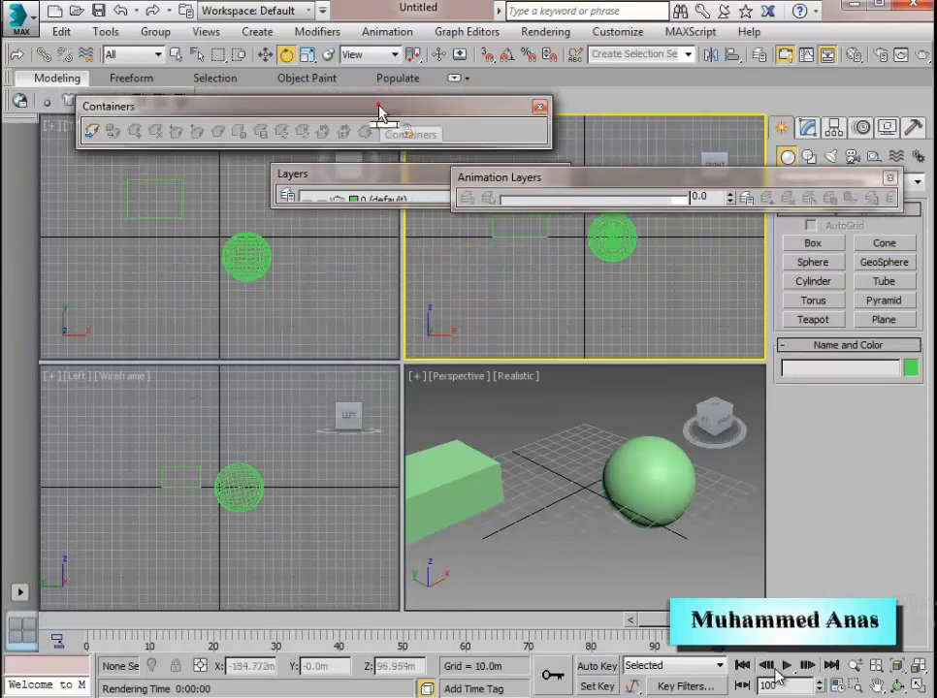
# Step: Move the Containers toolbar lower over the viewports, and dock the Layers and Animation Layers toolbars in the row beside the MassFX Toolbar
pyautogui.moveTo(382, 107); pyautogui.dragTo(362, 272)
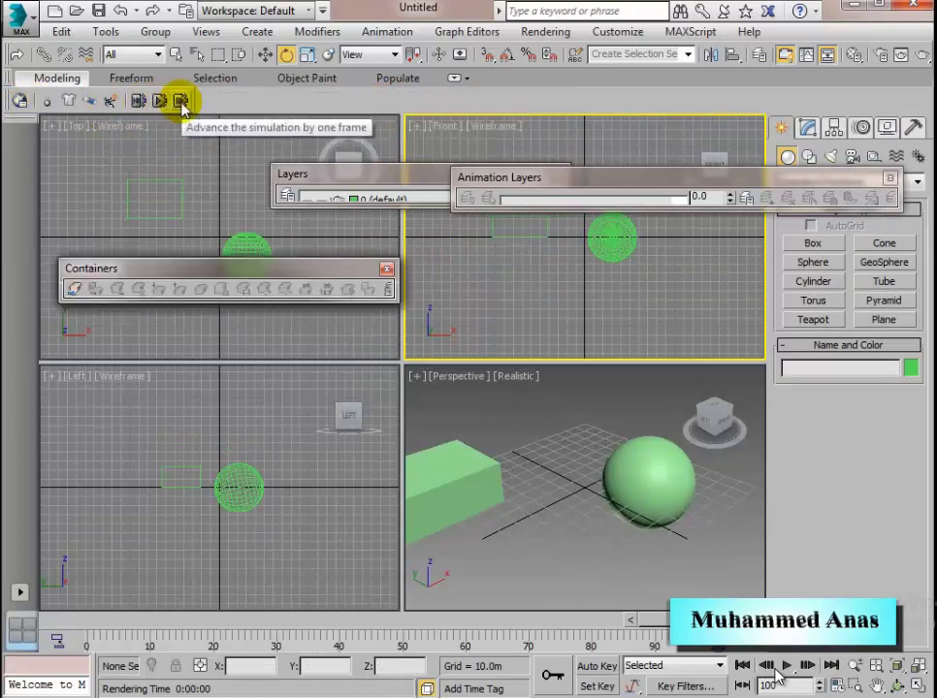
pyautogui.click(310, 172)
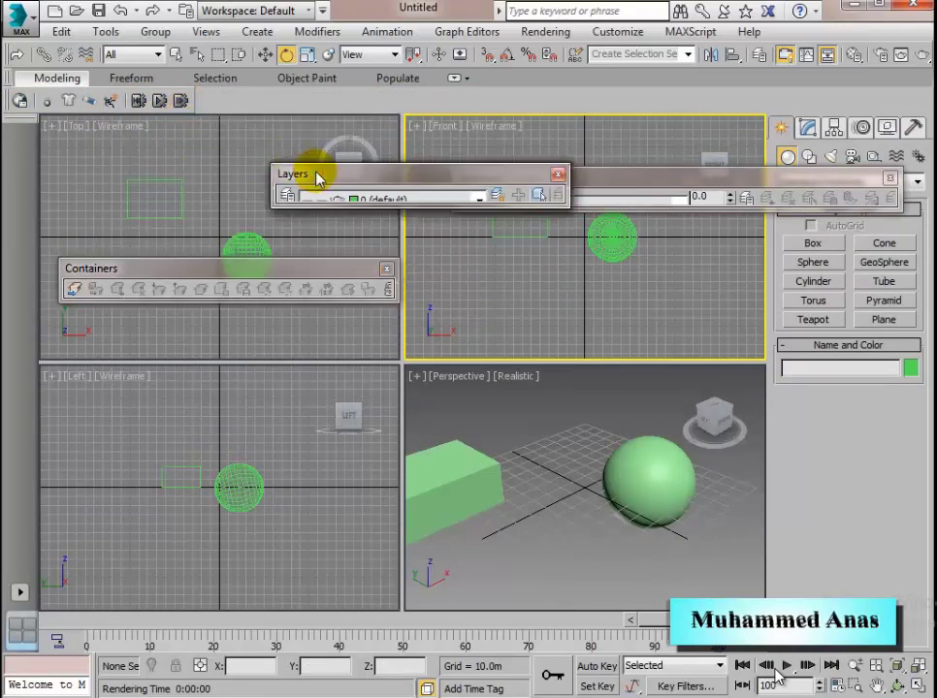
pyautogui.rightClick(317, 173)
pyautogui.moveTo(360, 184)
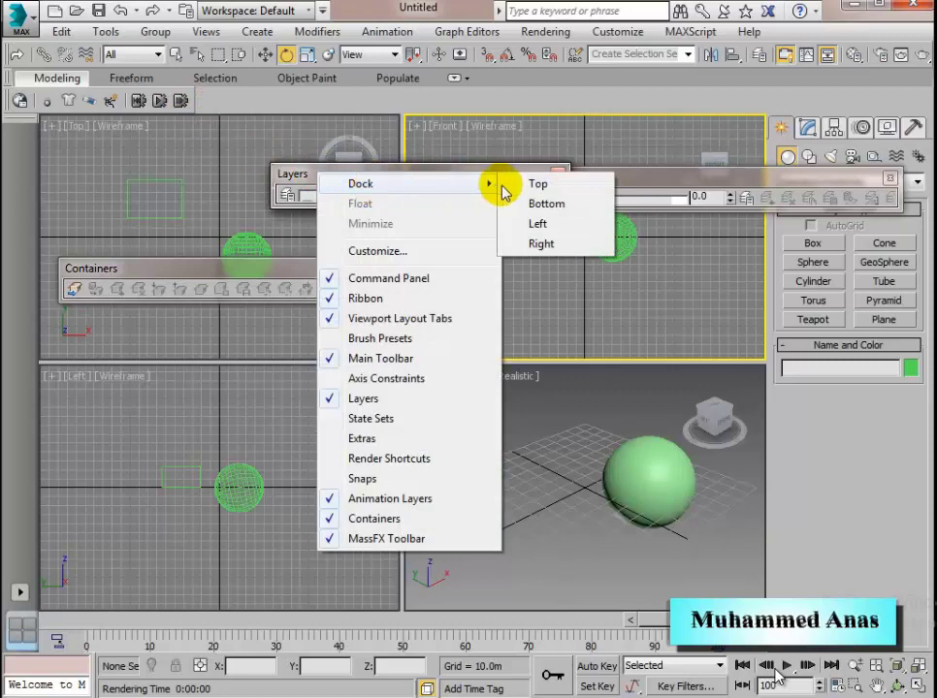
pyautogui.click(543, 189)
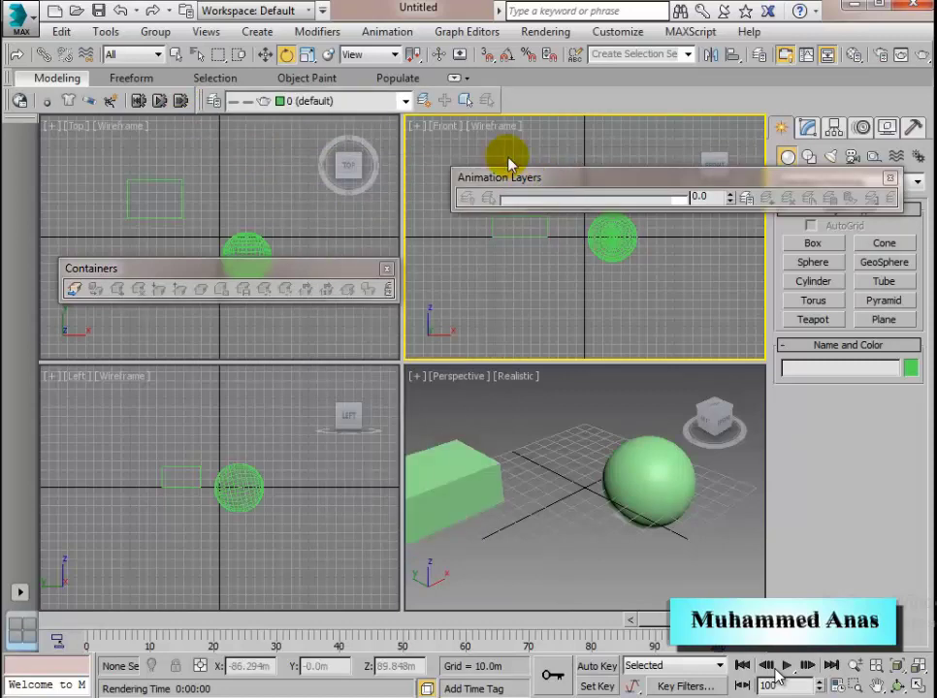
pyautogui.click(532, 182)
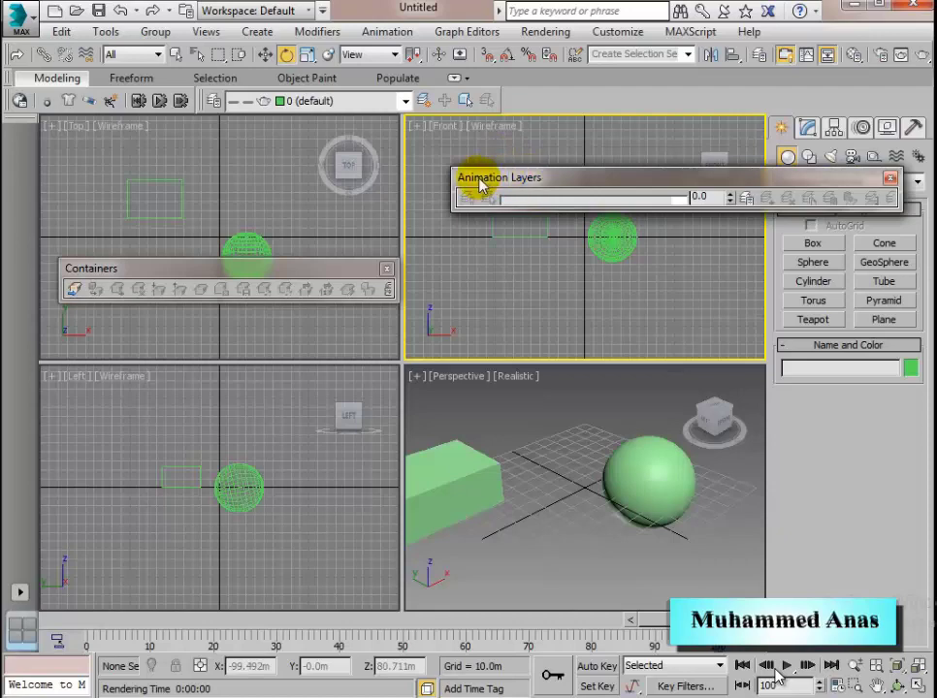
pyautogui.moveTo(478, 186); pyautogui.dragTo(536, 100)
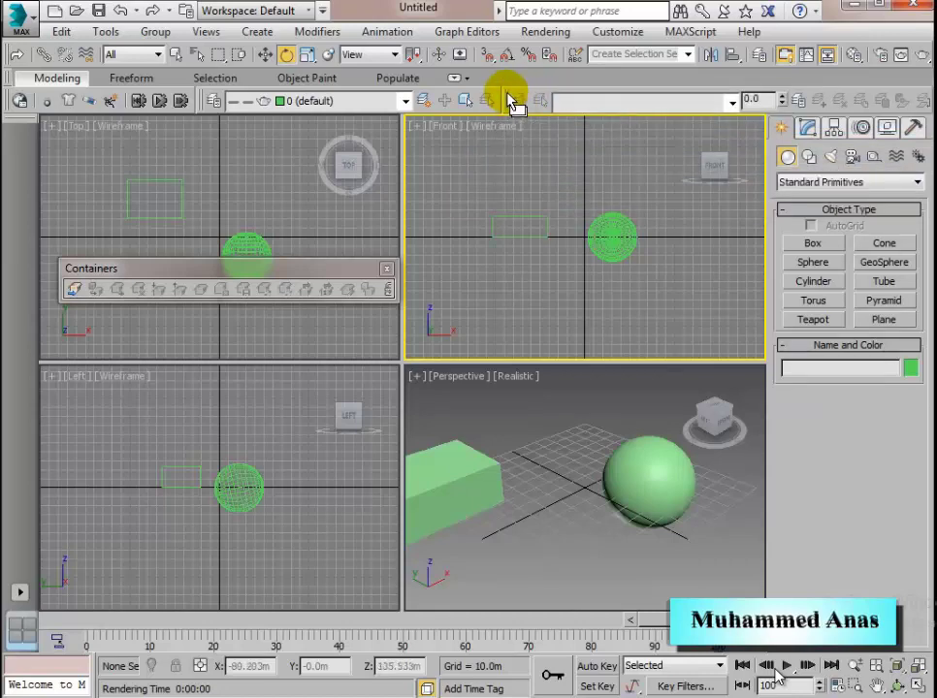
# Step: Float the docked Animation Layers, Layers and MassFX toolbars over the viewports again
pyautogui.rightClick(511, 101)
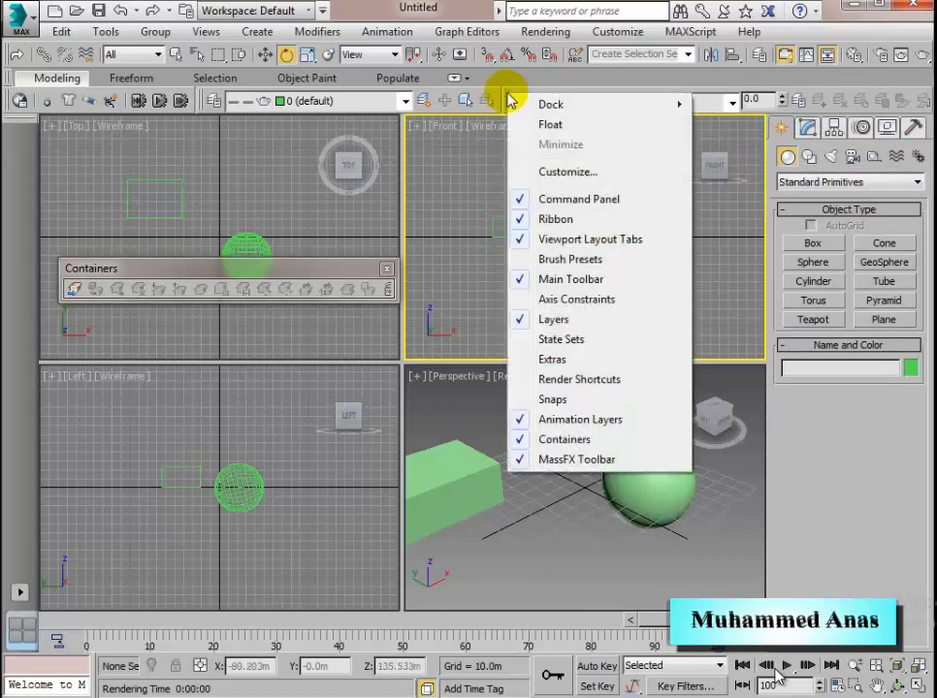
pyautogui.click(550, 127)
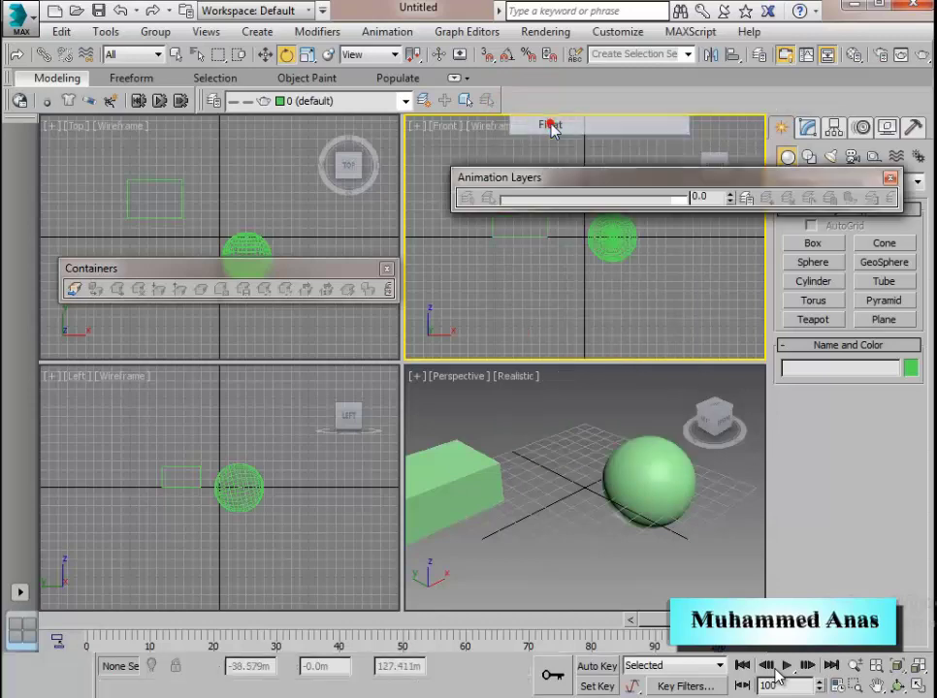
pyautogui.moveTo(551, 181); pyautogui.dragTo(430, 383)
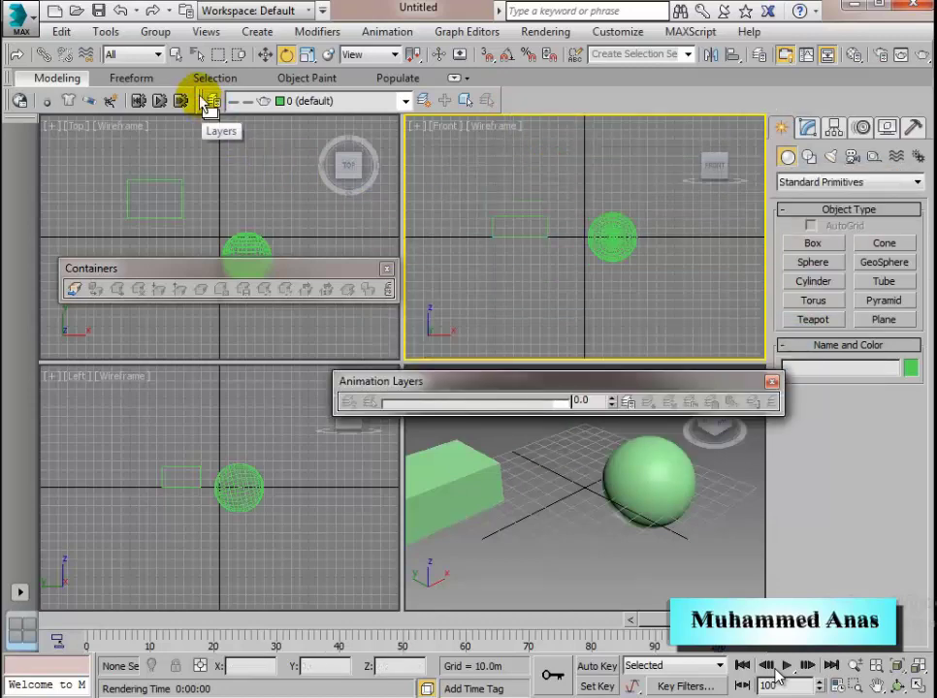
pyautogui.moveTo(203, 98); pyautogui.dragTo(229, 173)
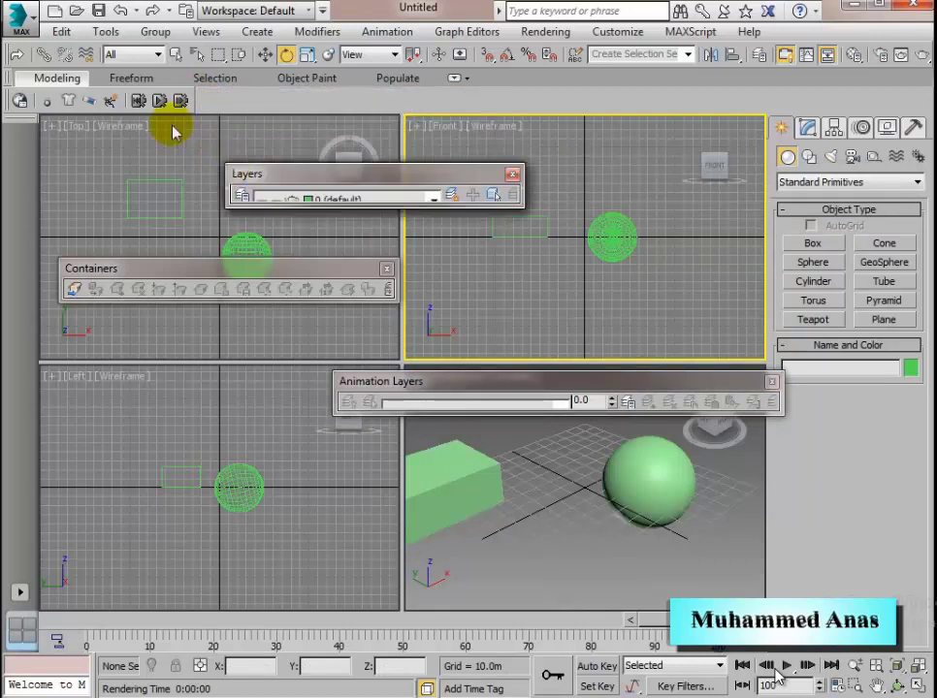
pyautogui.rightClick(15, 105)
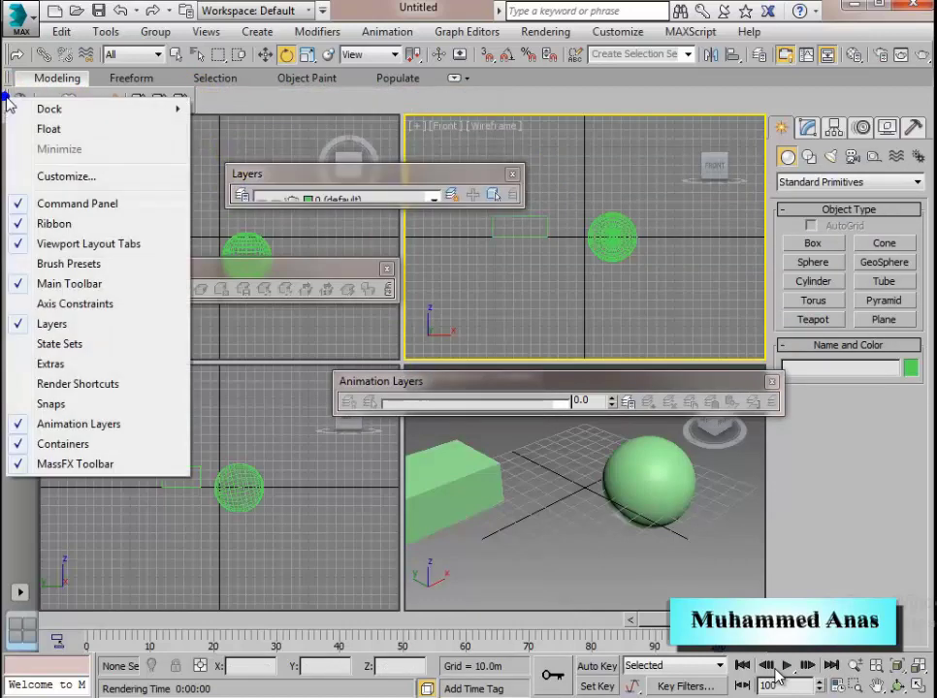
pyautogui.click(64, 132)
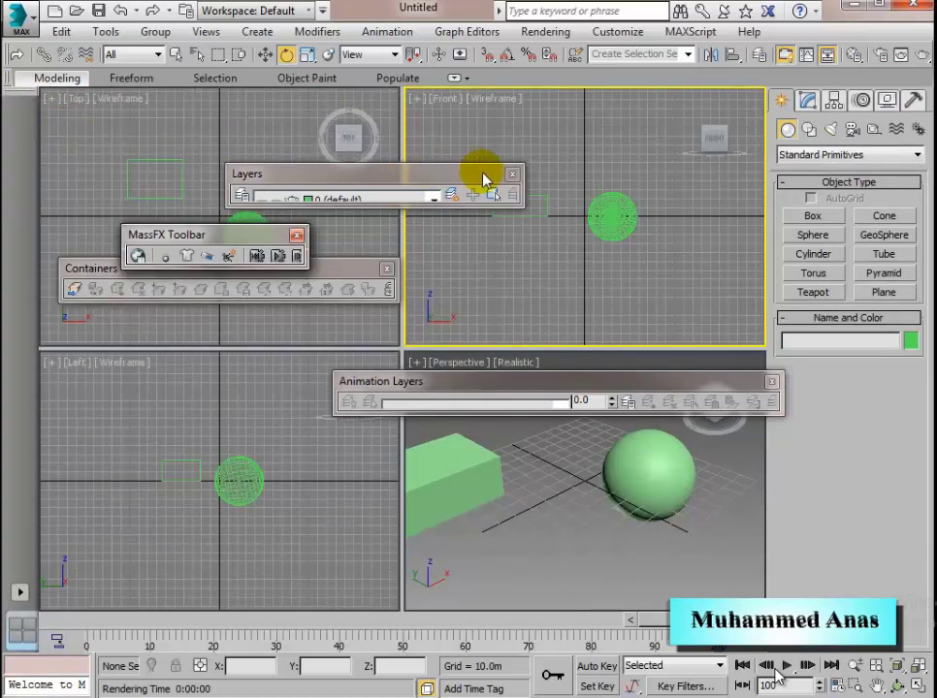
# Step: Close the floating Layers, MassFX, Containers and Animation Layers toolbars
pyautogui.click(512, 174)
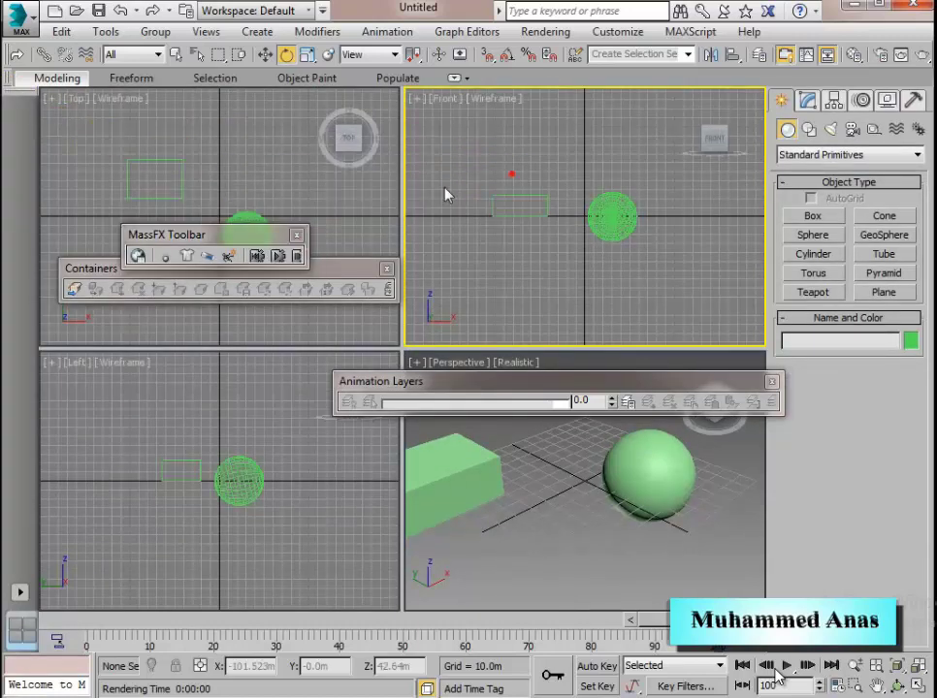
pyautogui.click(297, 234)
pyautogui.click(387, 269)
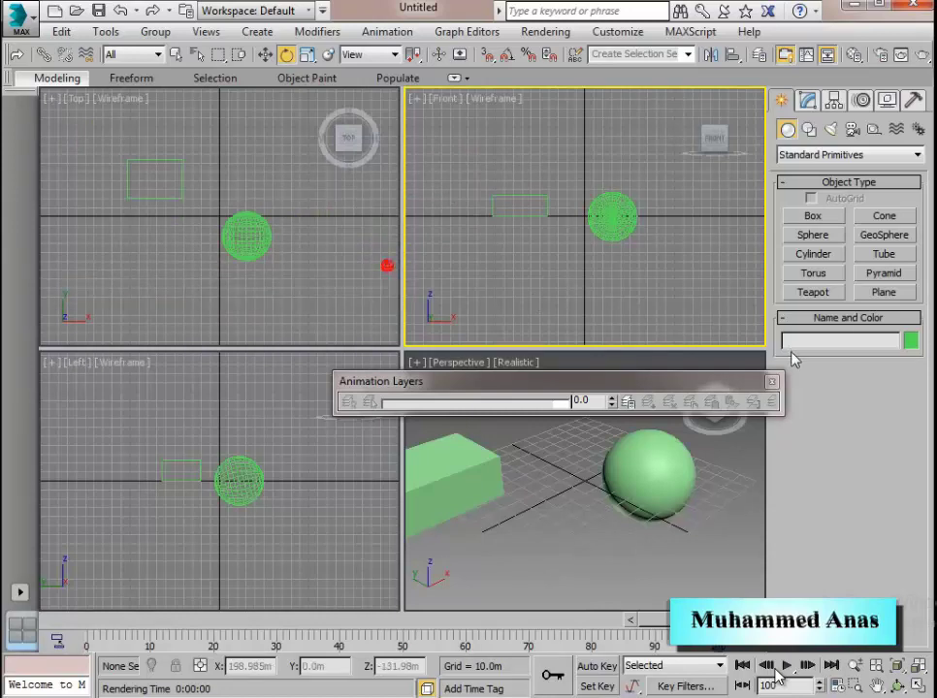
pyautogui.click(772, 383)
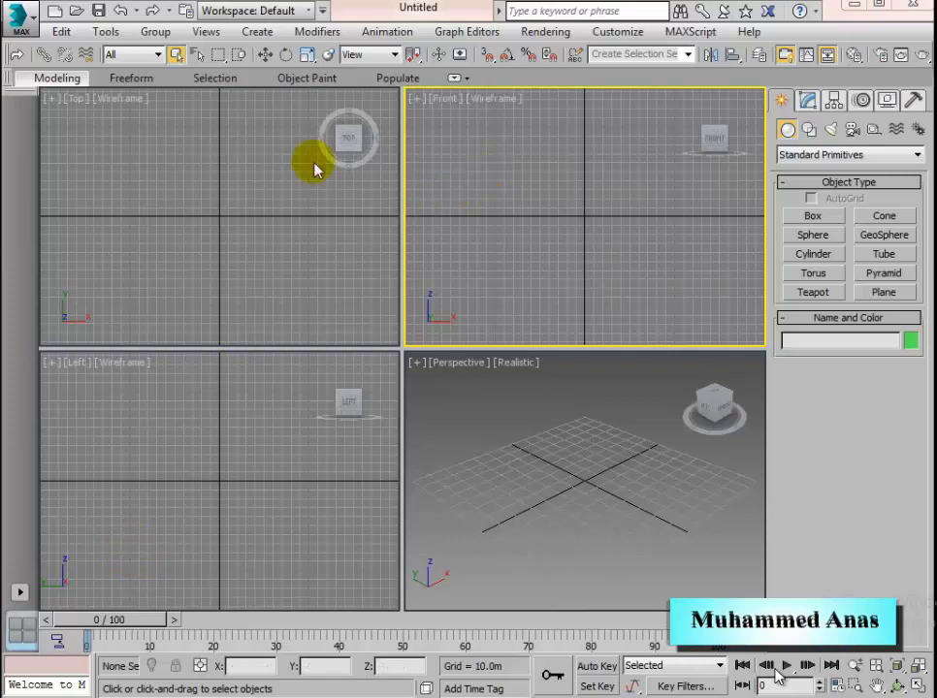
# Step: Activate the Top, Left and Perspective viewports of the empty scene one after another
pyautogui.click(229, 171)
pyautogui.click(233, 423)
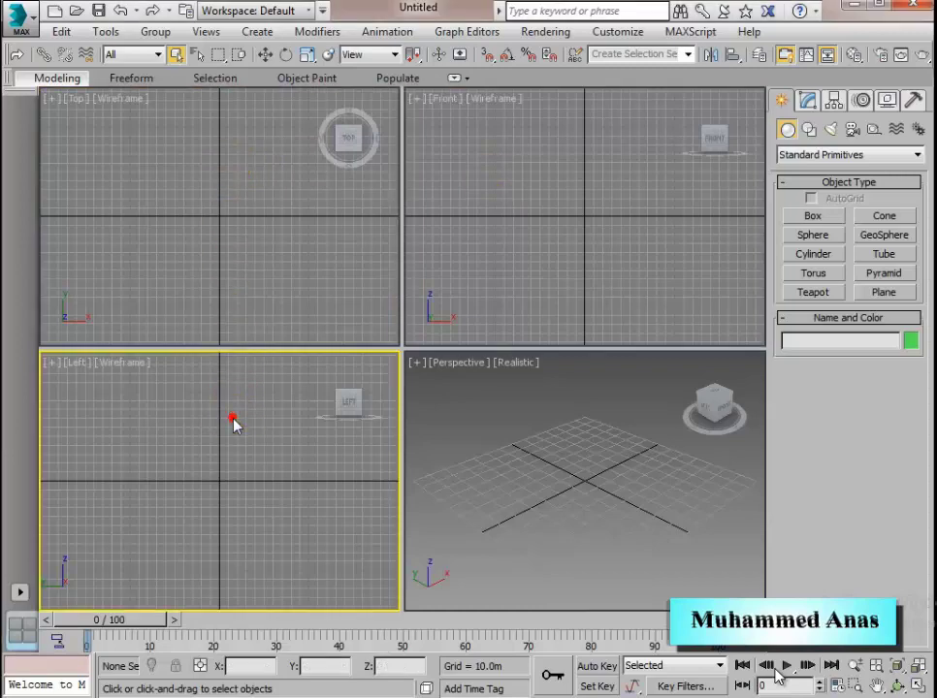
pyautogui.click(532, 445)
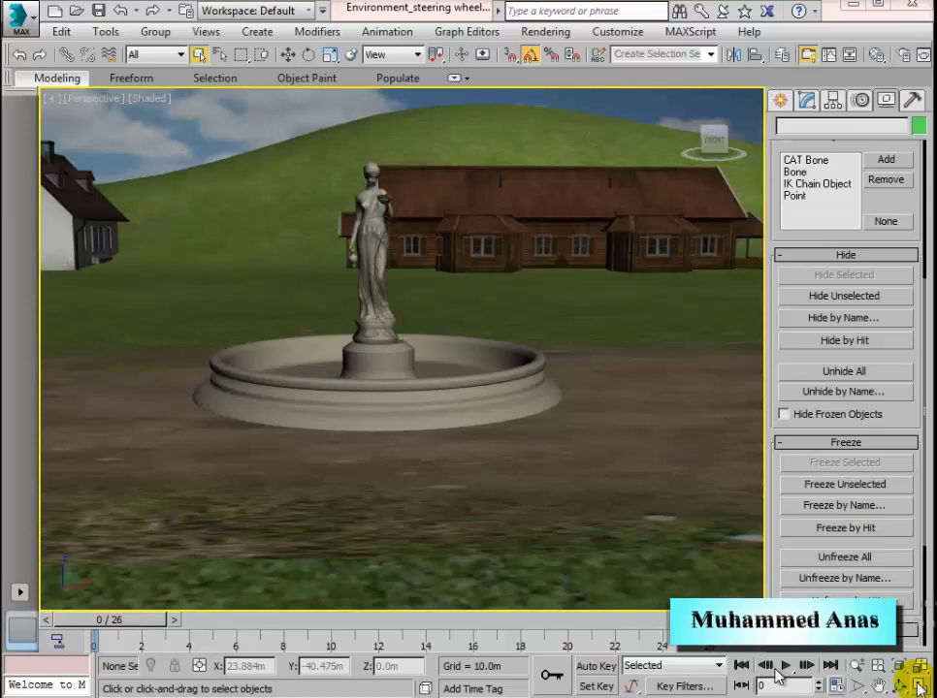
# Step: Toggle the Perspective viewport between maximized and the four-viewport layout, ending with all four viewports shown
pyautogui.click(919, 687)
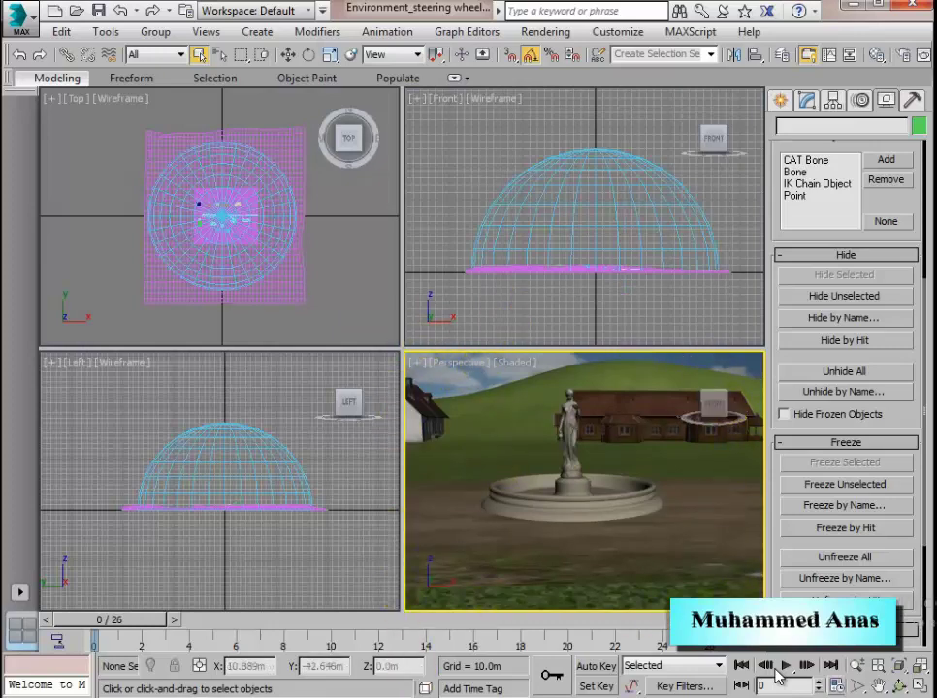
pyautogui.click(918, 686)
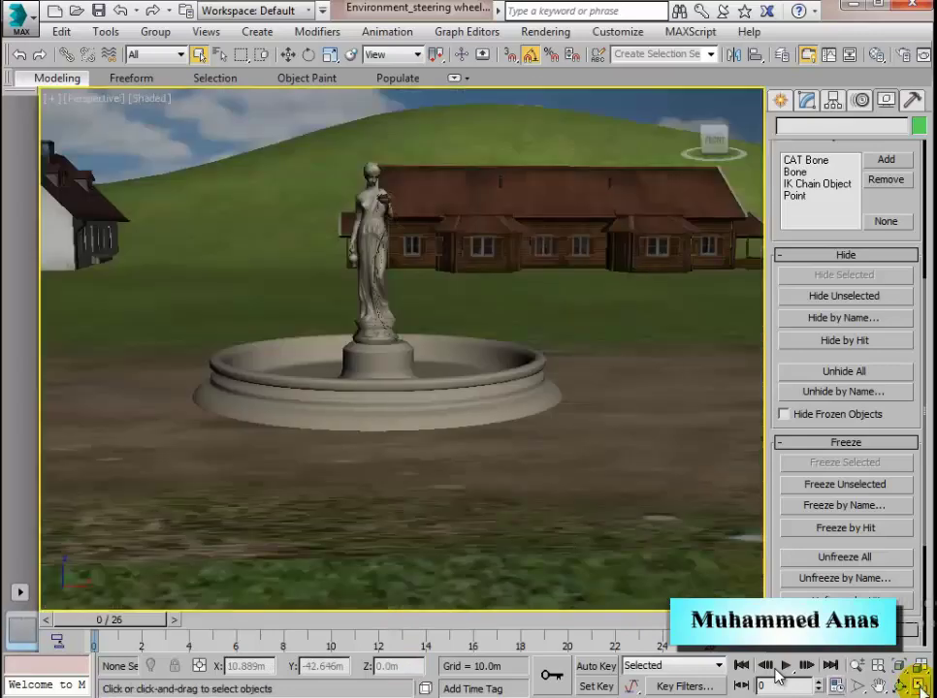
pyautogui.hotkey('alt', 'w')
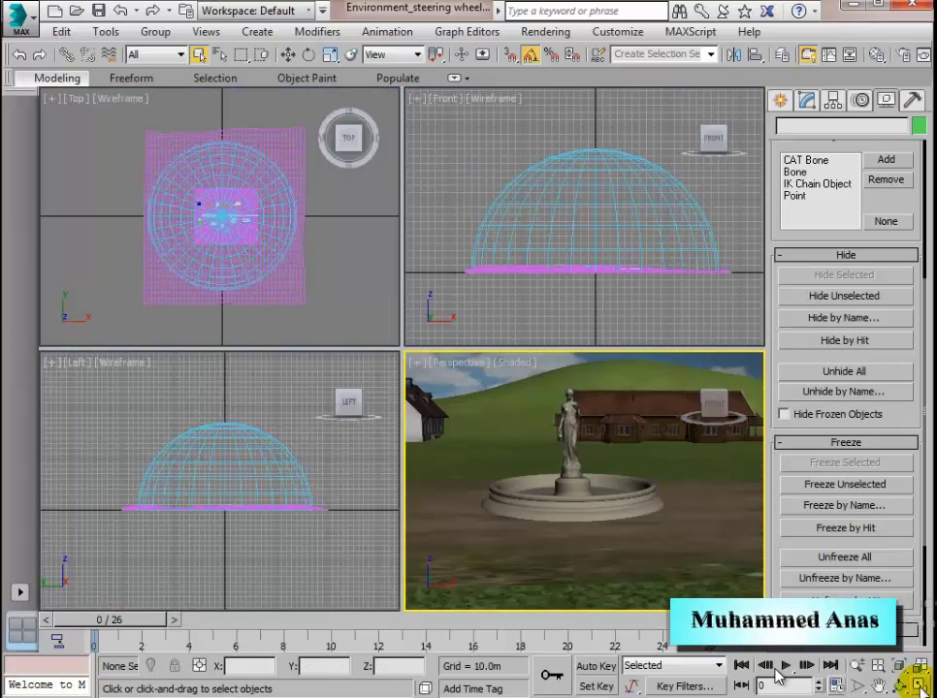
# Step: Activate the Front viewport, maximize it and restore the four-viewport layout
pyautogui.click(485, 313)
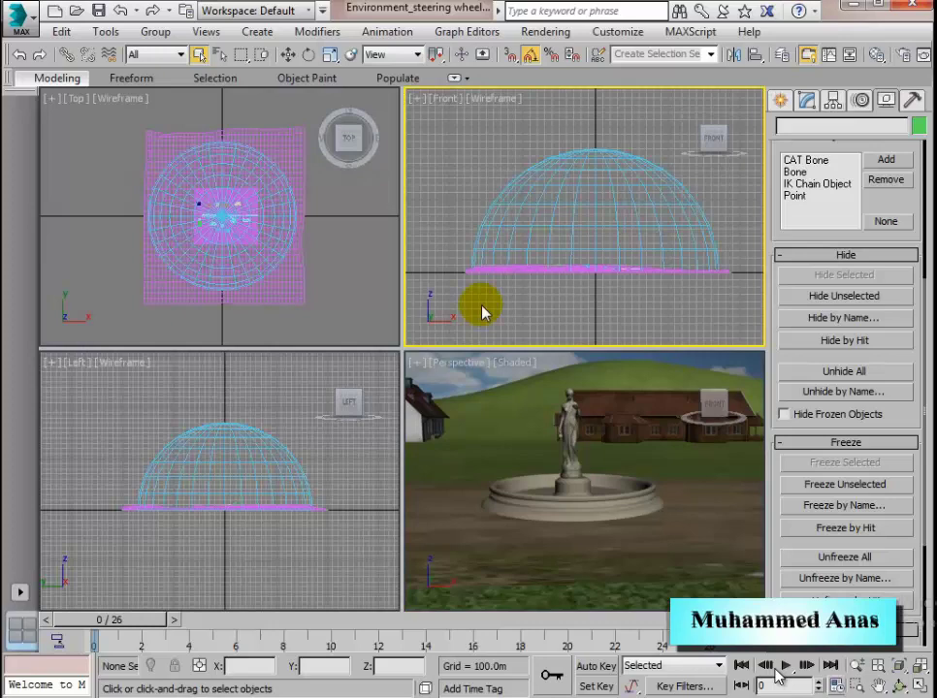
pyautogui.hotkey('alt', 'w')
pyautogui.hotkey('alt', 'w')
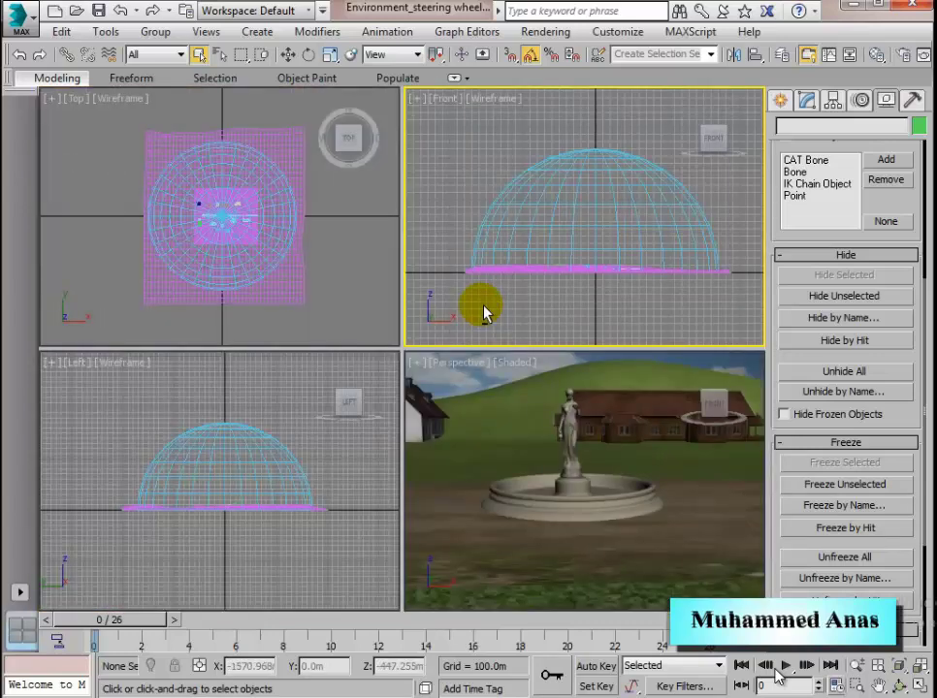
# Step: Zoom in slightly on the fountain in the Perspective viewport and on the dome in the Front viewport
pyautogui.click(556, 430)
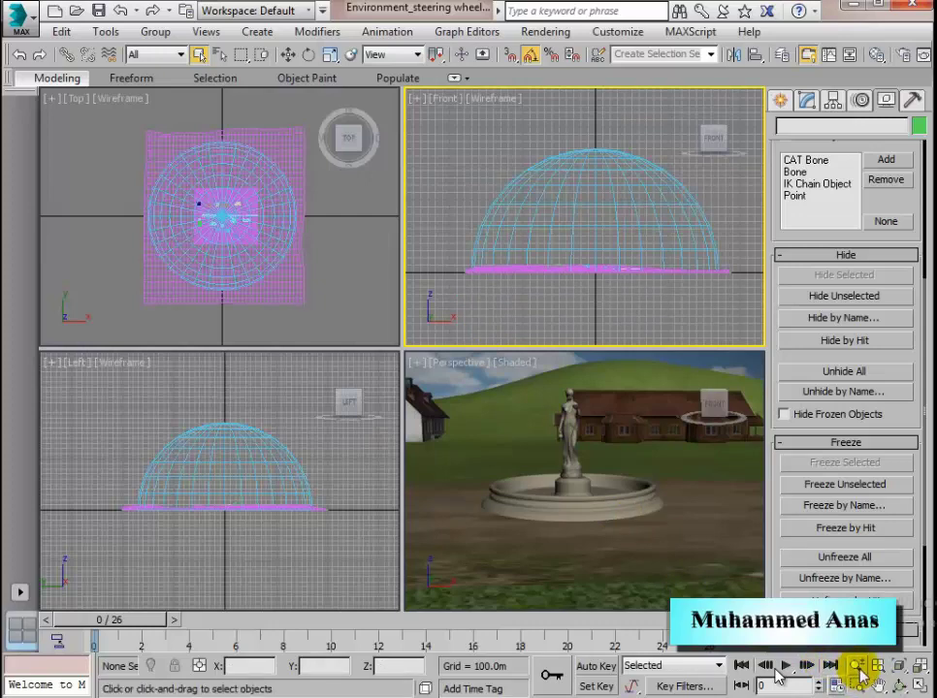
pyautogui.hotkey('alt', 'z')
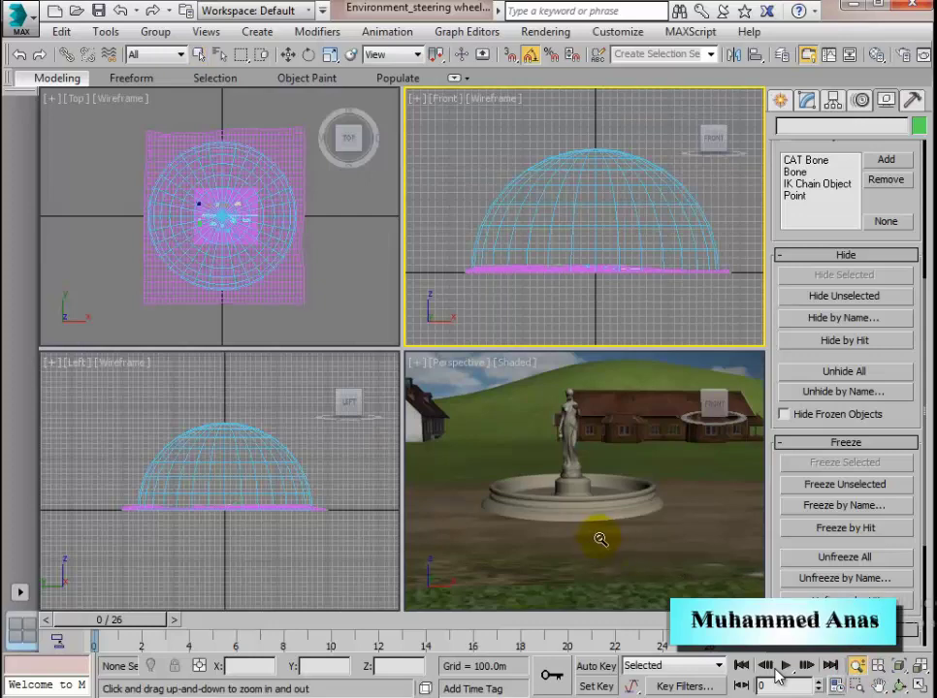
pyautogui.moveTo(601, 539); pyautogui.dragTo(621, 530)
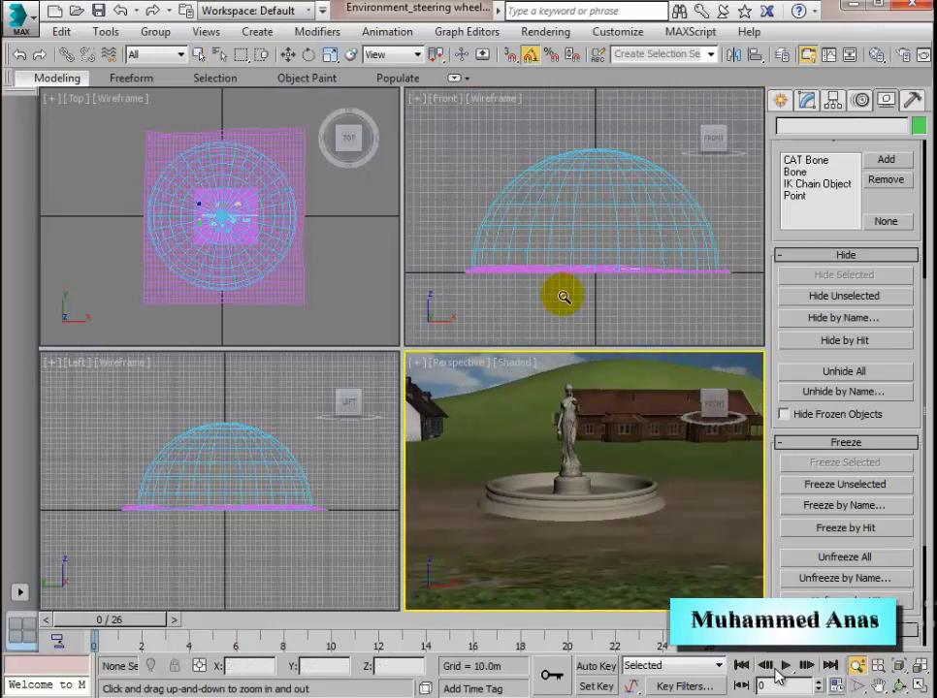
pyautogui.moveTo(563, 298); pyautogui.dragTo(580, 277)
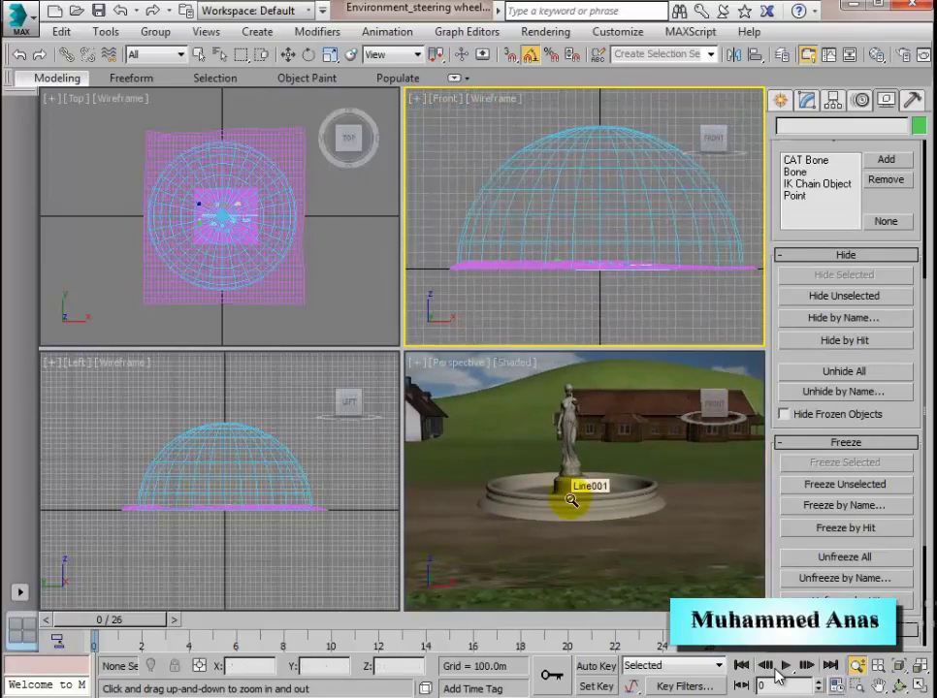
# Step: Zoom all viewports in together with Zoom All, and zoom the Top viewport back out a little
pyautogui.click(879, 668)
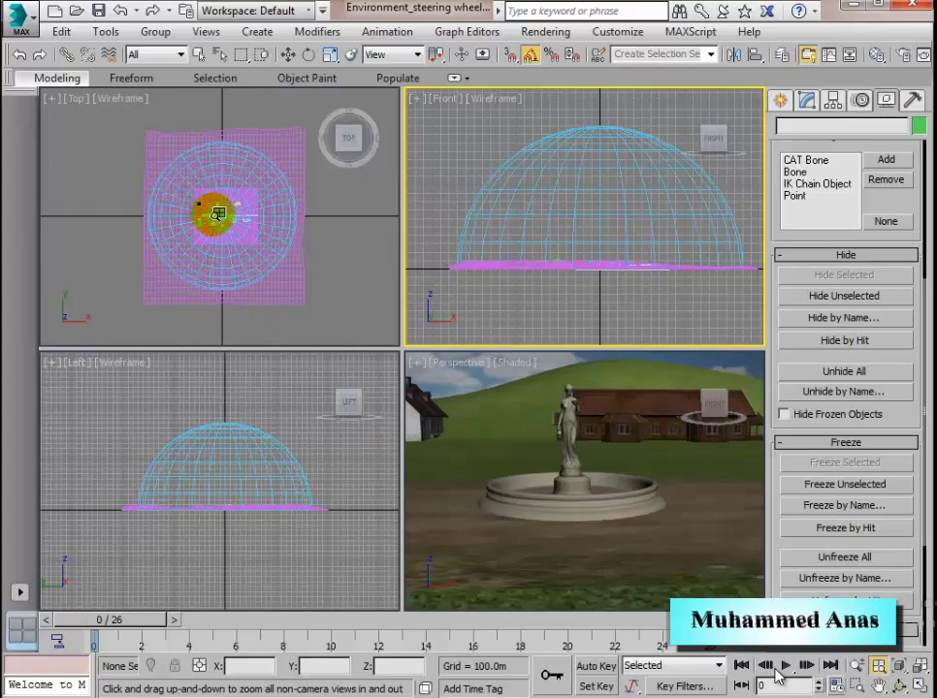
pyautogui.moveTo(199, 194); pyautogui.dragTo(225, 183)
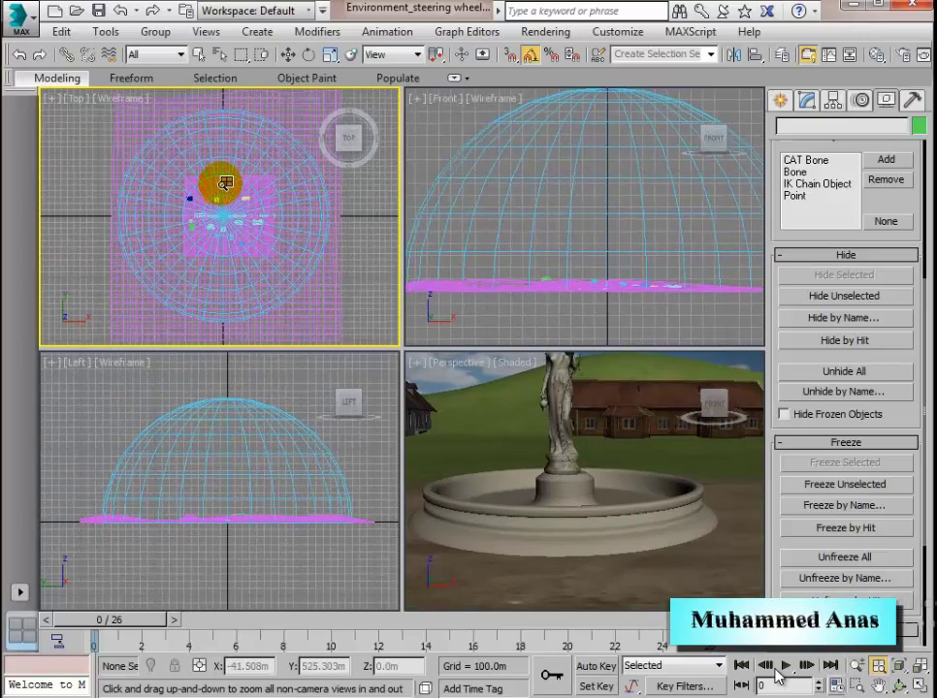
pyautogui.scroll(-2, 225, 182)
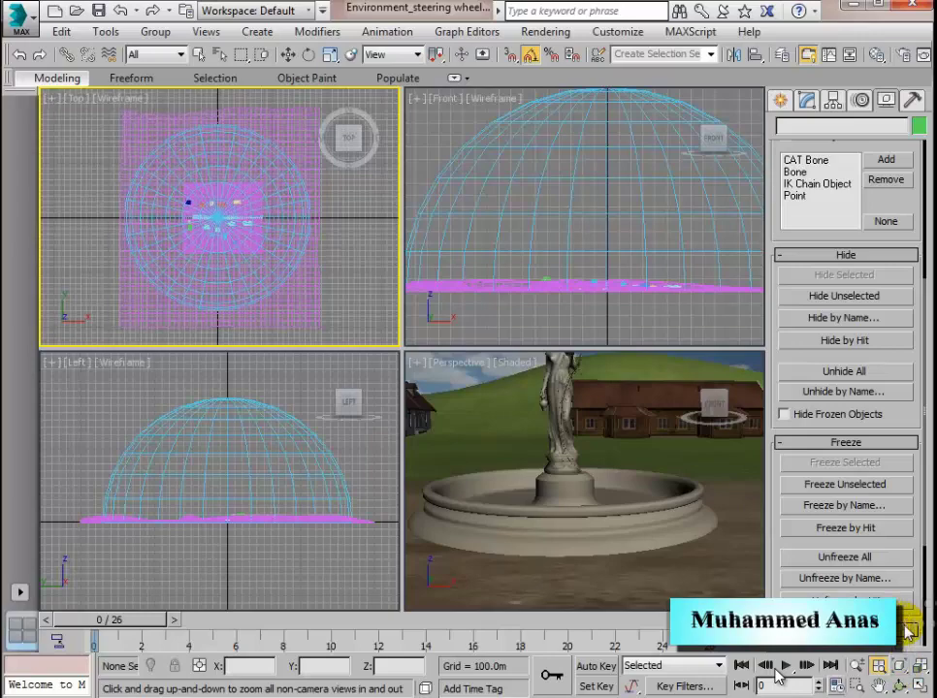
# Step: Leave Zoom All mode, select the dome sphere in the Front viewport and hide it
pyautogui.press('Escape')
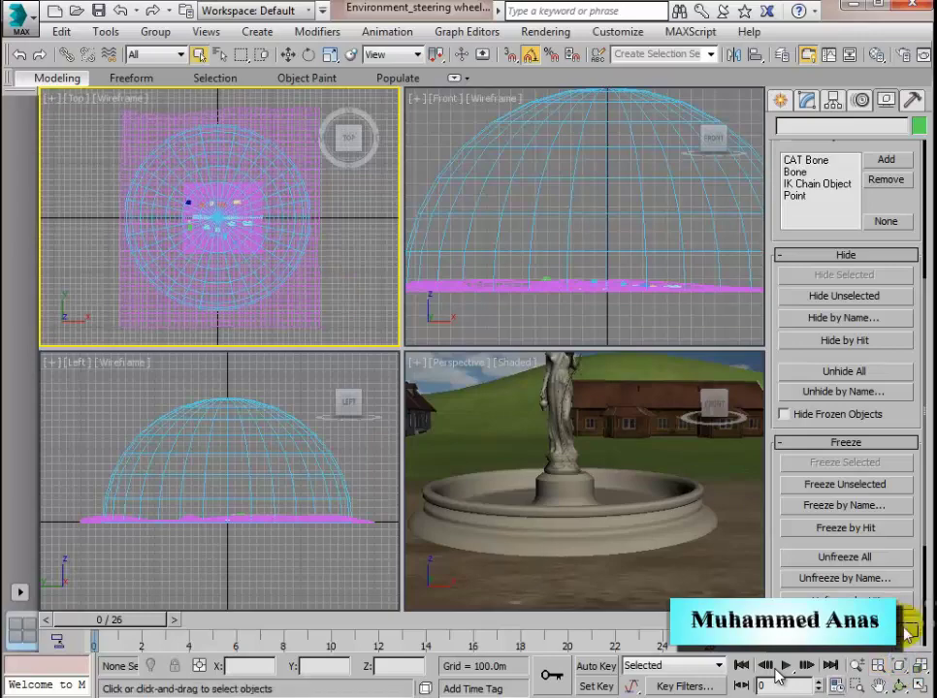
pyautogui.click(468, 210)
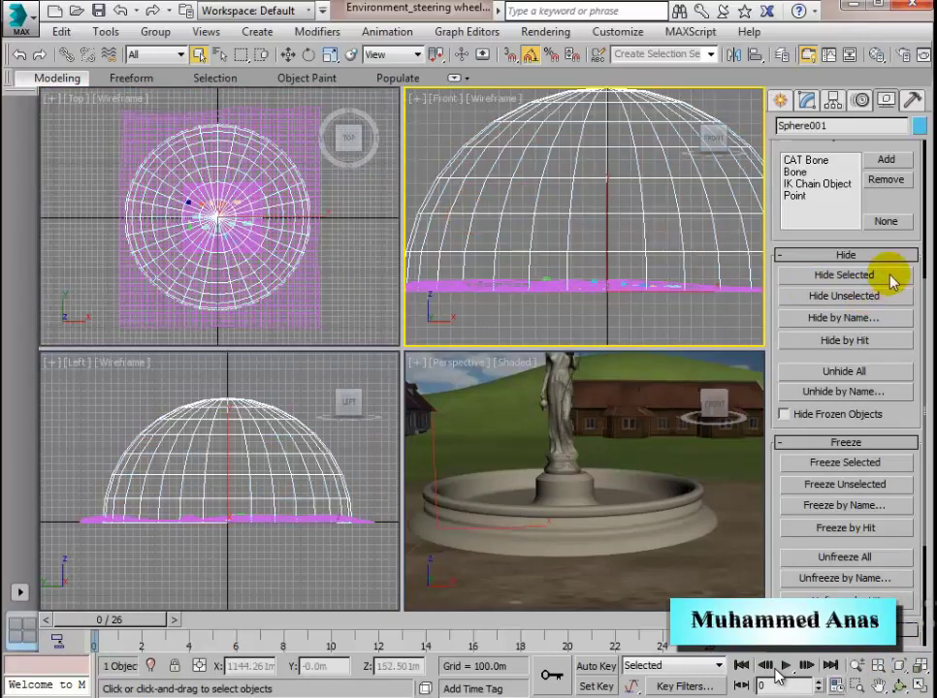
pyautogui.click(844, 275)
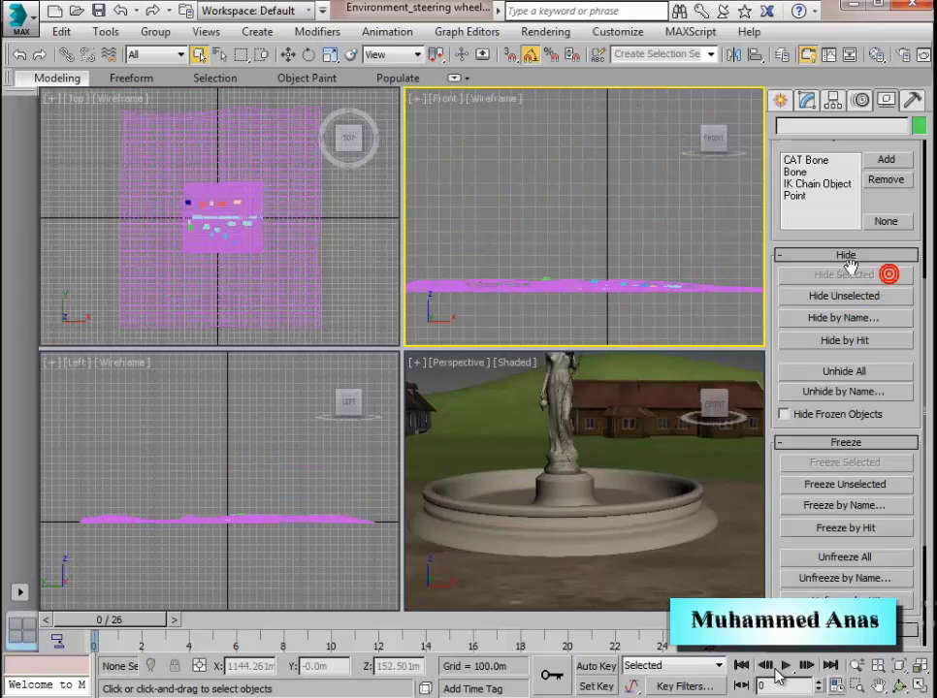
# Step: Fit the whole scene in the Perspective viewport with Zoom Extents, and return to the fountain view
pyautogui.click(456, 407)
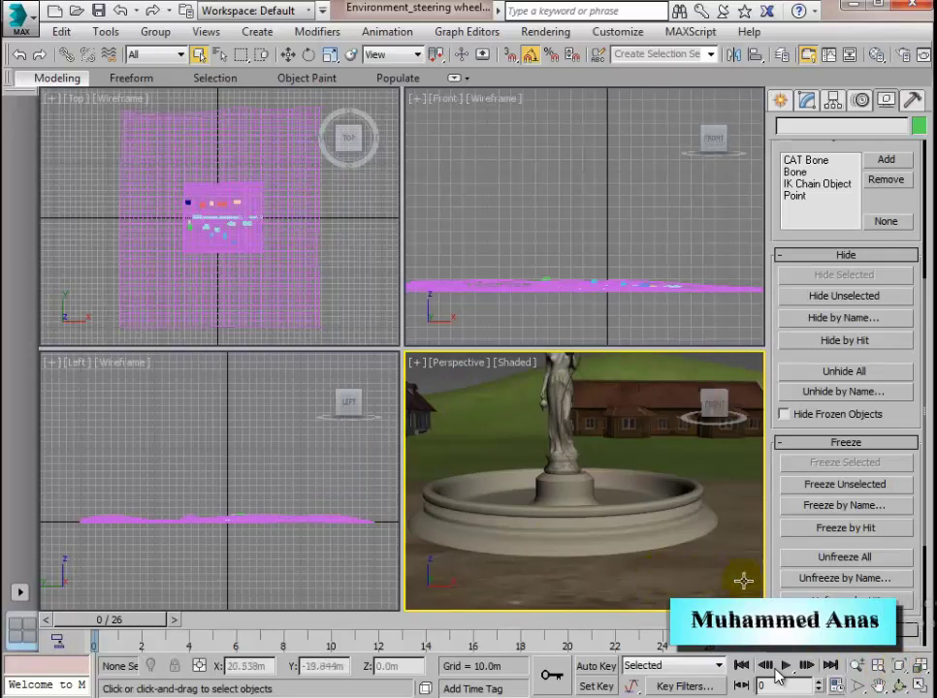
pyautogui.click(900, 674)
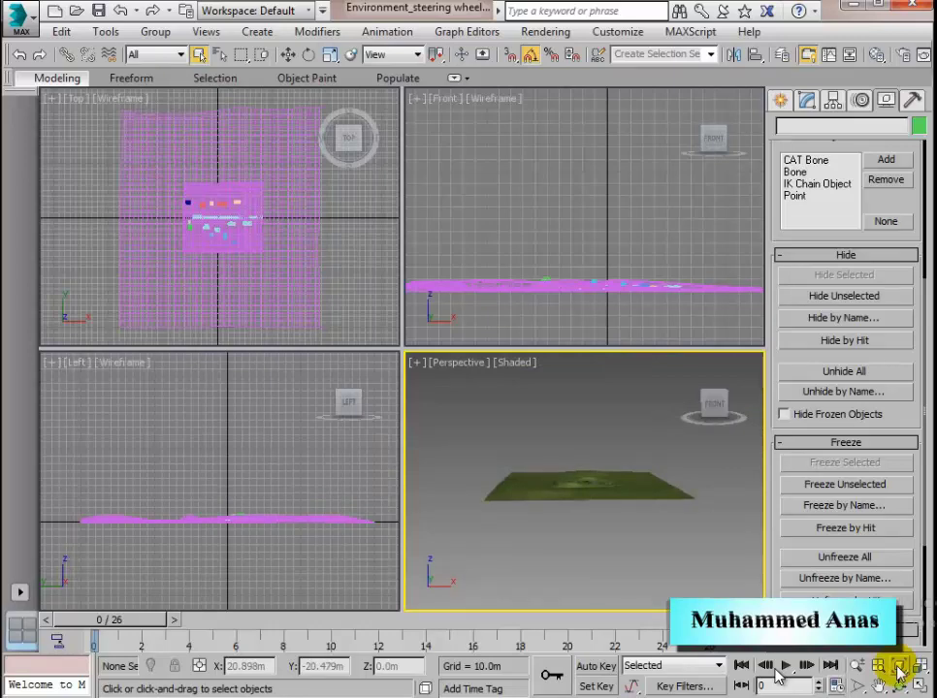
pyautogui.hotkey('shift', 'w')
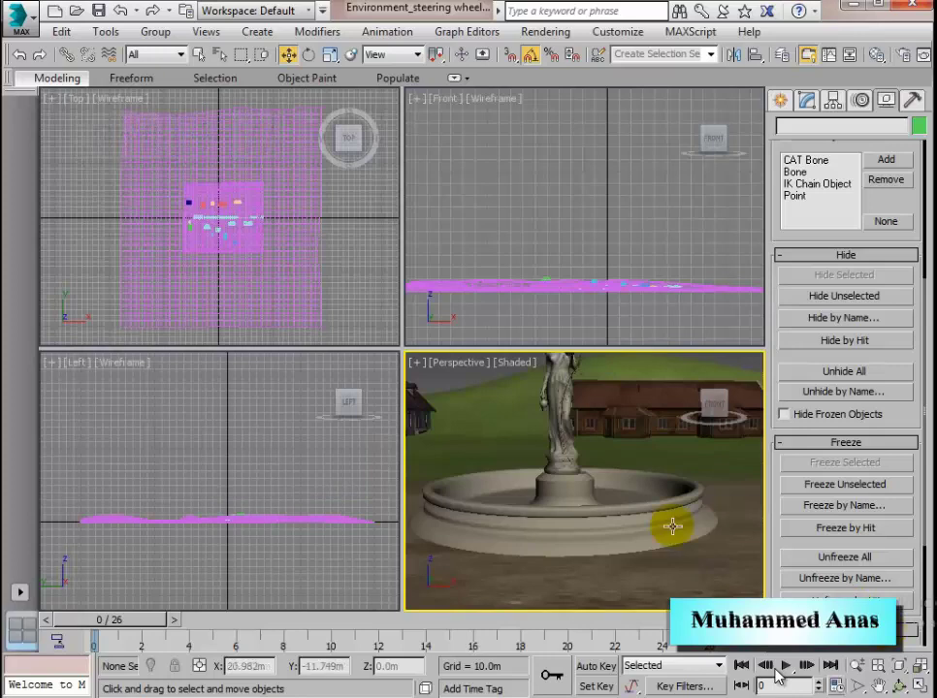
# Step: Select the fountain basin, frame it in the Perspective viewport with Zoom Extents Selected, and clear the selection
pyautogui.click(575, 506)
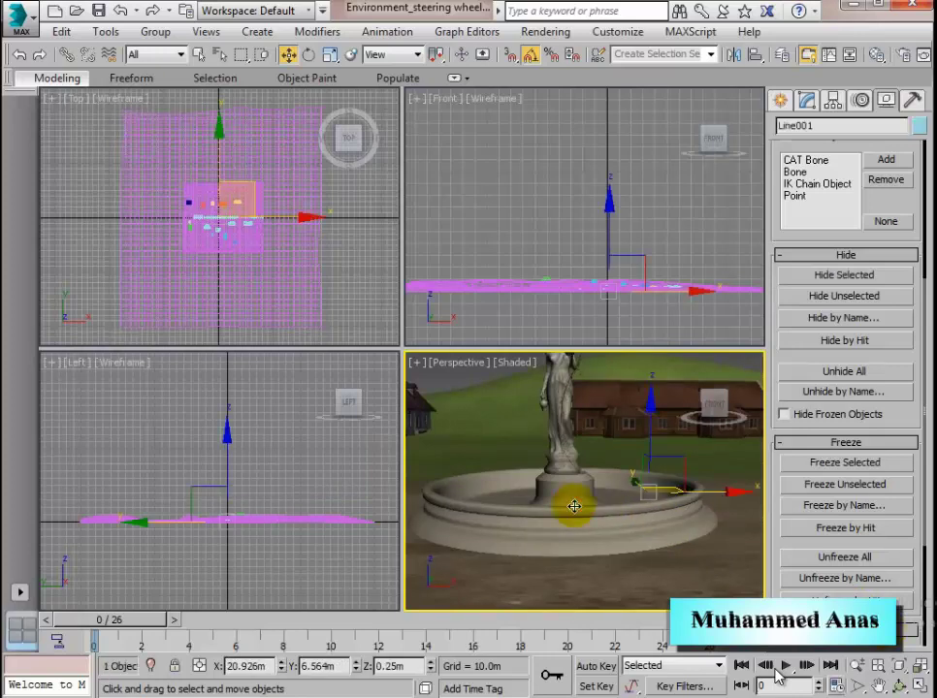
pyautogui.click(901, 665)
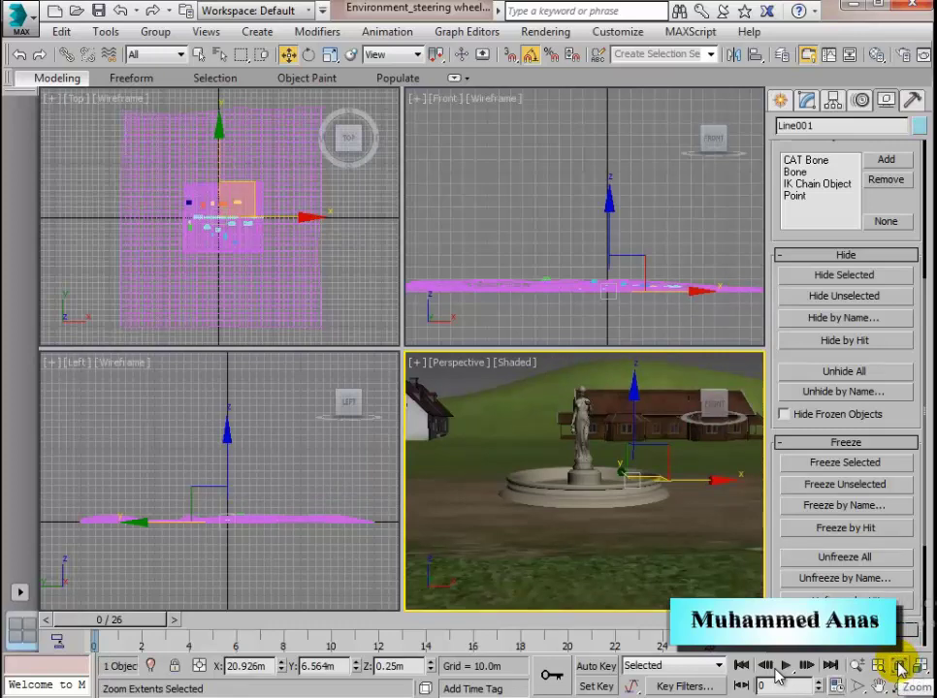
pyautogui.click(698, 543)
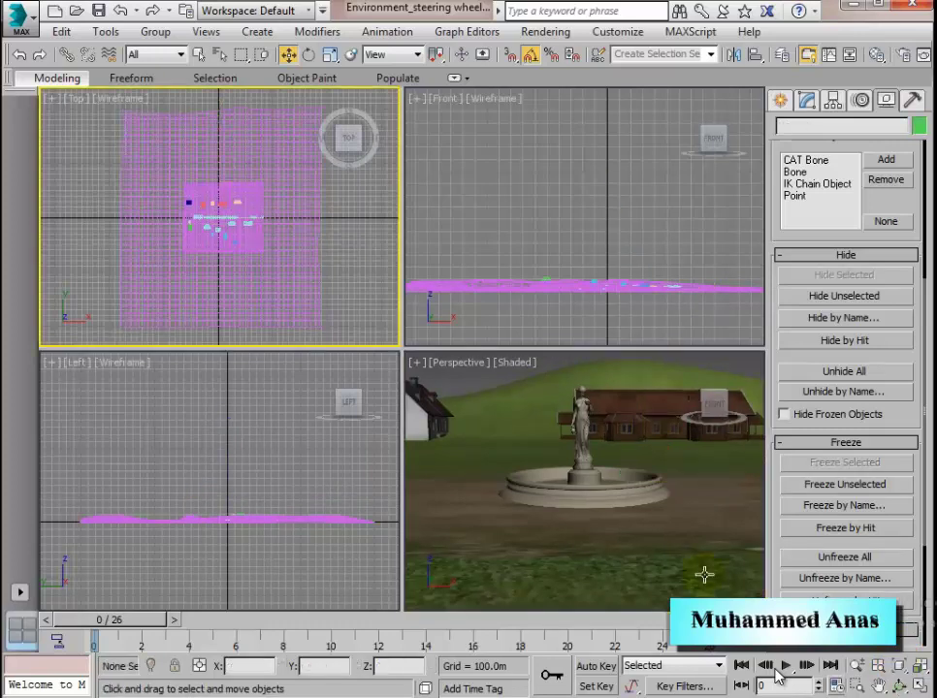
# Step: Select the brown house behind the fountain, switch to the grey metal building, and frame it in the Perspective viewport with Zoom Extents Selected
pyautogui.click(660, 414)
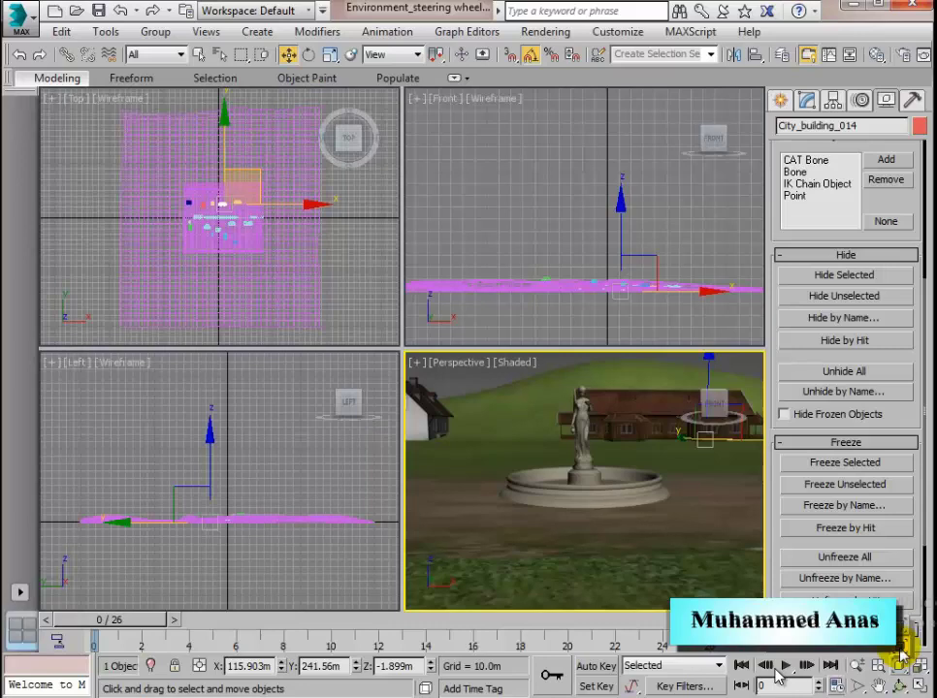
pyautogui.moveTo(582, 501); pyautogui.dragTo(561, 534)
pyautogui.click(560, 535)
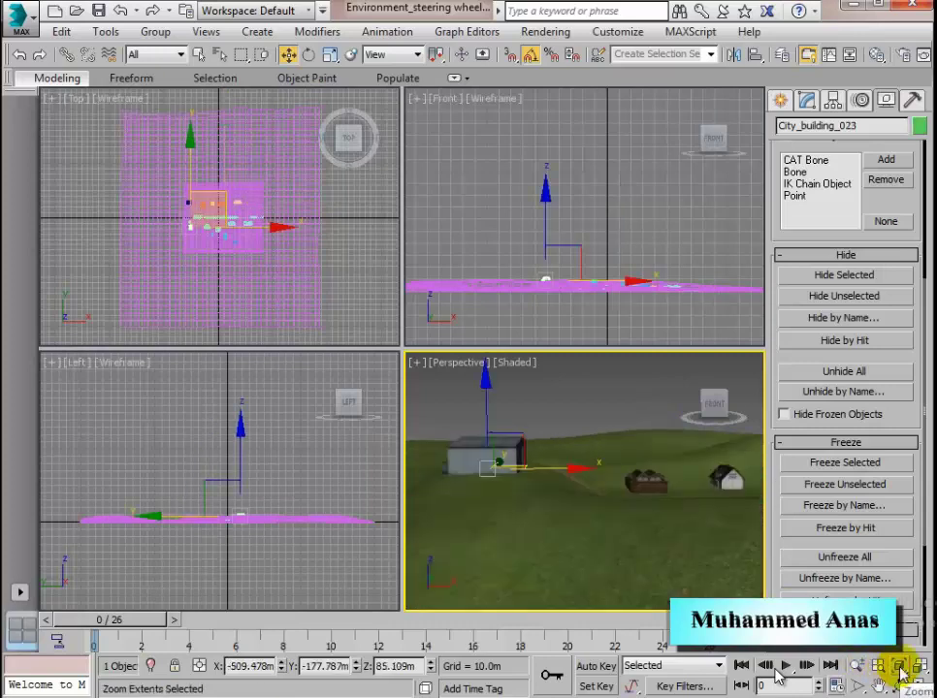
pyautogui.click(899, 668)
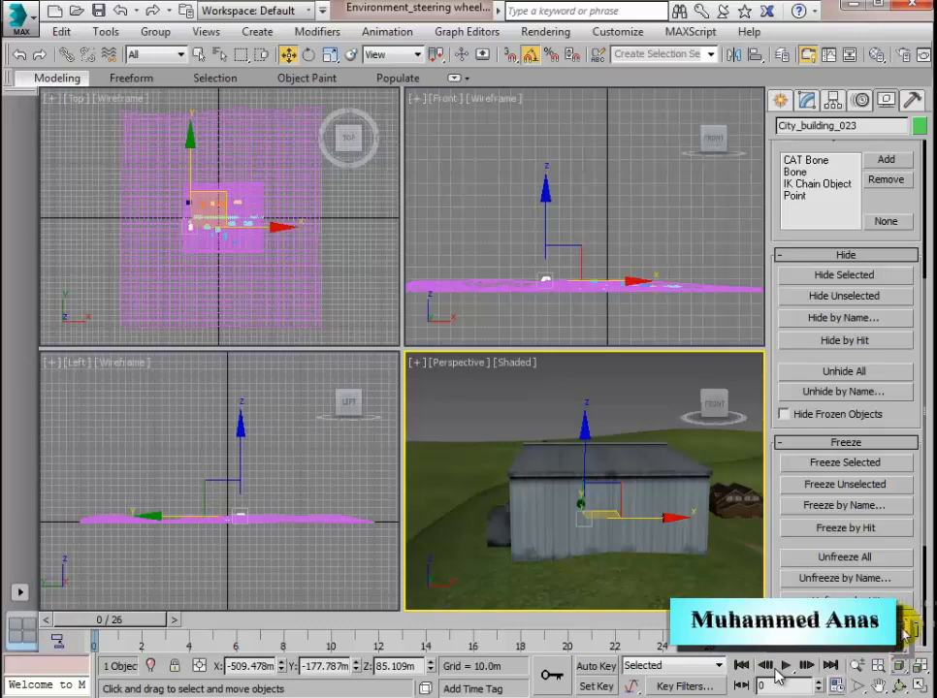
# Step: Zoom into each of the four viewports separately, and fit the whole scene in all of them with Zoom Extents All
pyautogui.click(899, 668)
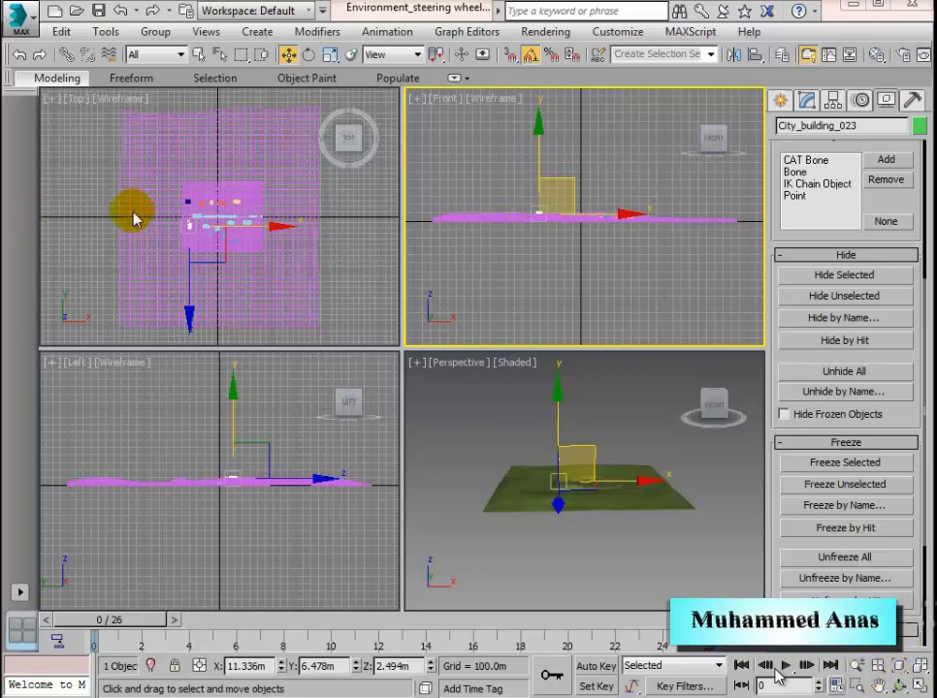
pyautogui.moveTo(80, 172); pyautogui.dragTo(91, 183, button='middle')
pyautogui.scroll(5, 91, 183)
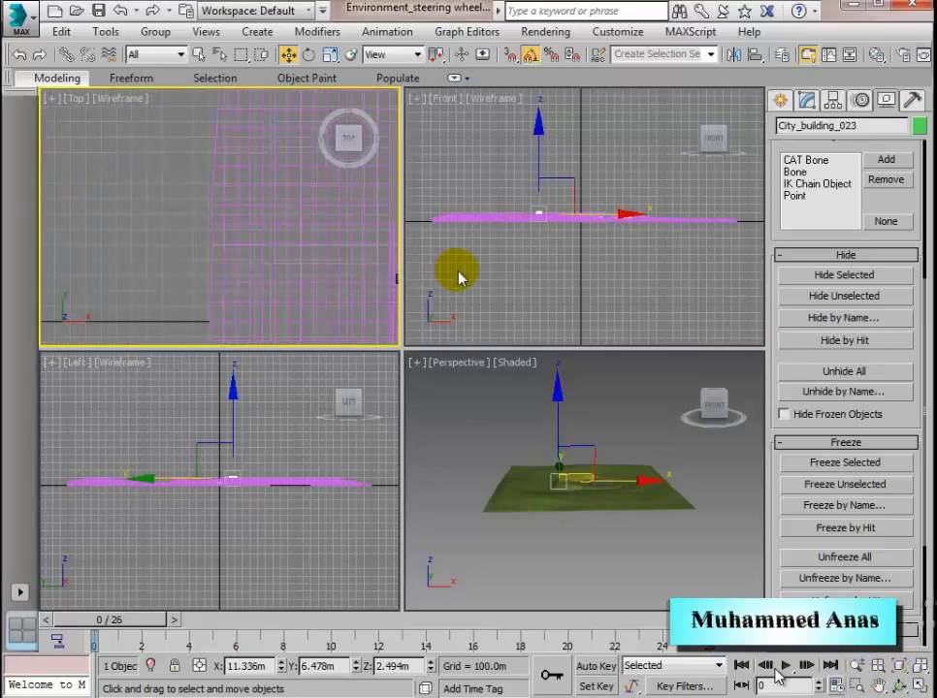
pyautogui.scroll(5, 620, 340)
pyautogui.scroll(3, 539, 210)
pyautogui.scroll(6, 247, 419)
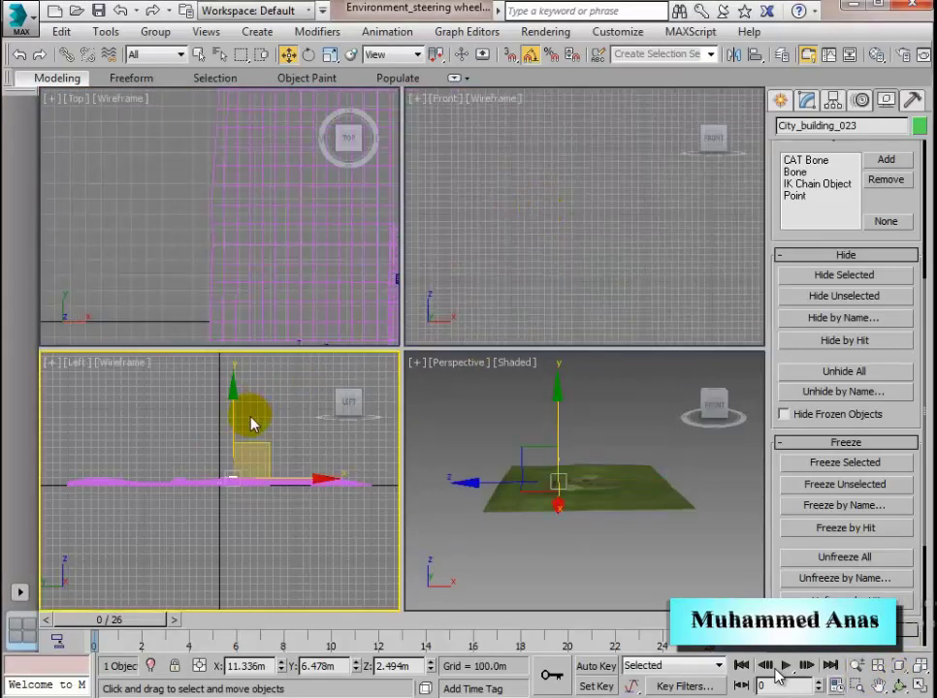
pyautogui.scroll(5, 611, 464)
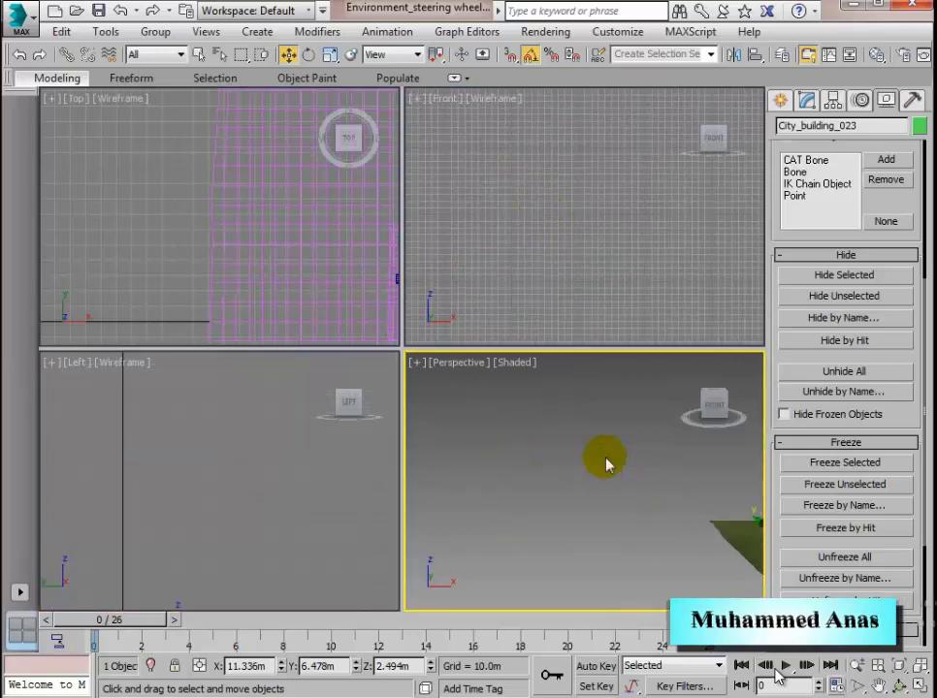
pyautogui.click(919, 675)
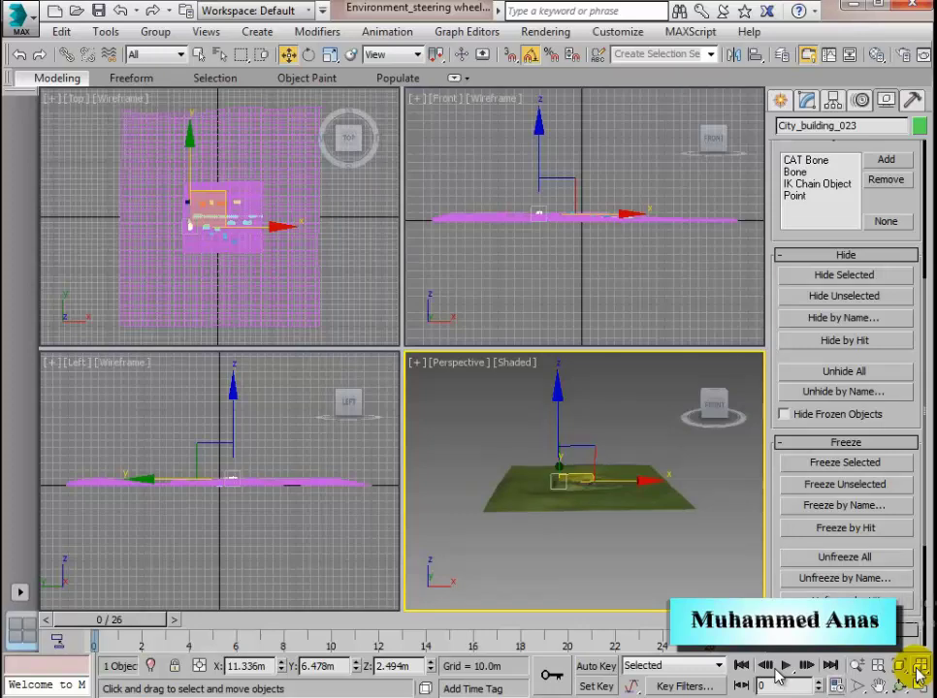
# Step: Switch to Zoom Extents All Selected and frame the selected grey metal building in all four viewports
pyautogui.click(919, 675)
pyautogui.moveTo(918, 675); pyautogui.dragTo(922, 656)
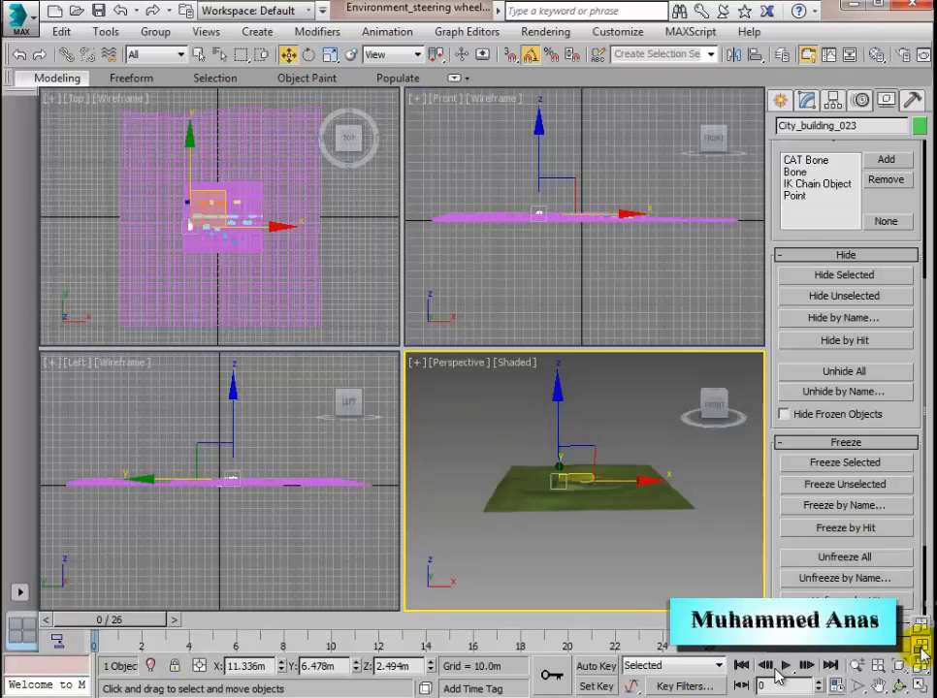
pyautogui.click(920, 648)
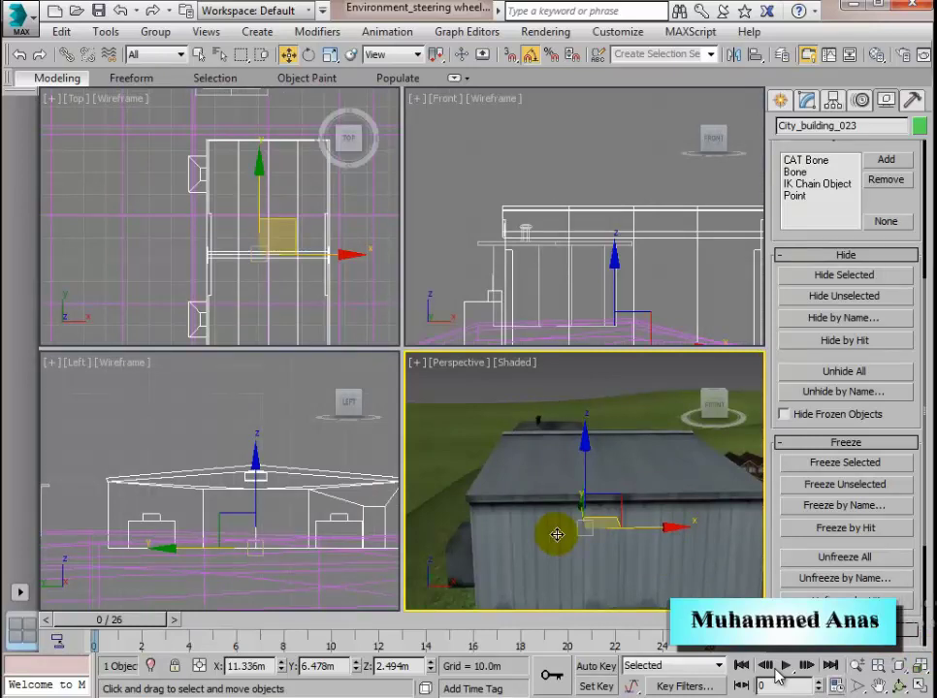
# Step: Move the Perspective view away from the building, select the fountain statue and frame it in all viewports with Zoom Extents All Selected
pyautogui.keyDown('alt'); pyautogui.moveTo(557, 535); pyautogui.dragTo(541, 493, button='middle'); pyautogui.keyUp('alt')
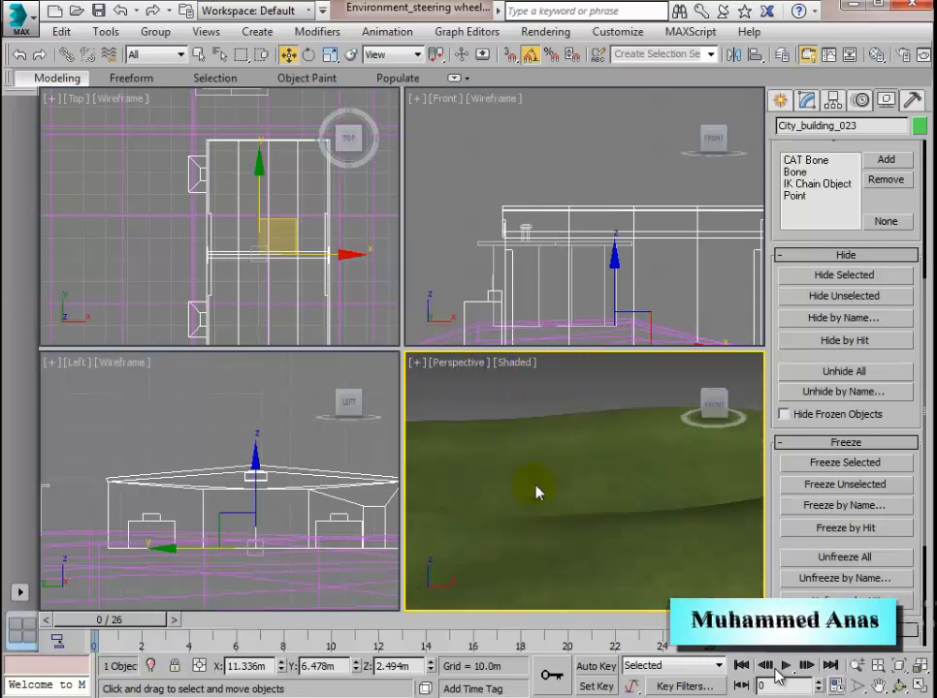
pyautogui.click(538, 493)
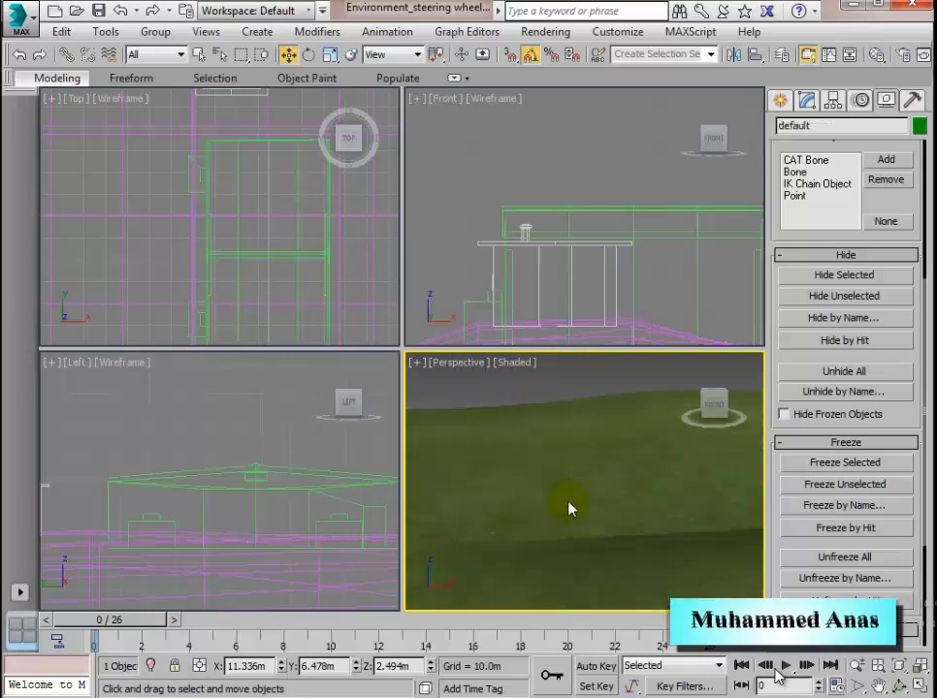
pyautogui.click(920, 670)
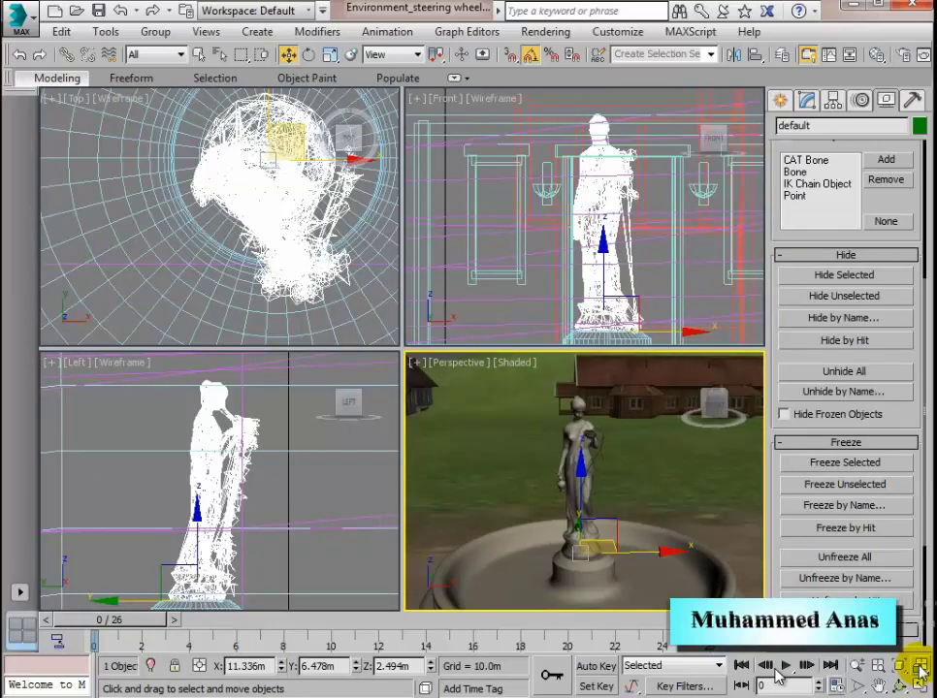
pyautogui.click(920, 670)
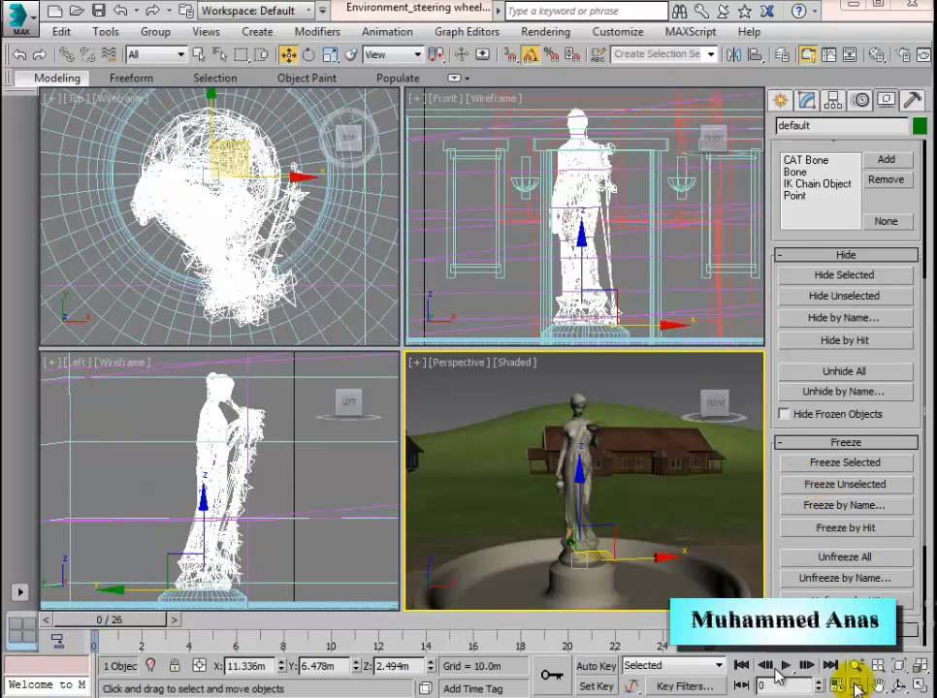
# Step: Zoom all viewports out with Zoom All, and use Zoom Region to enlarge the two-storey house in the Front viewport
pyautogui.click(878, 665)
pyautogui.moveTo(604, 496); pyautogui.dragTo(778, 678)
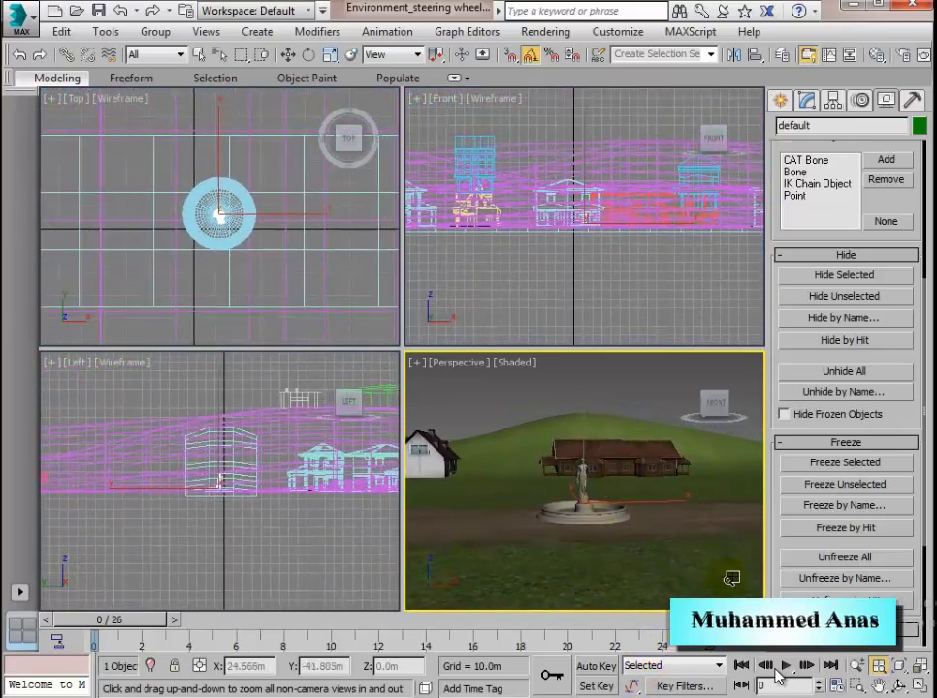
pyautogui.click(857, 686)
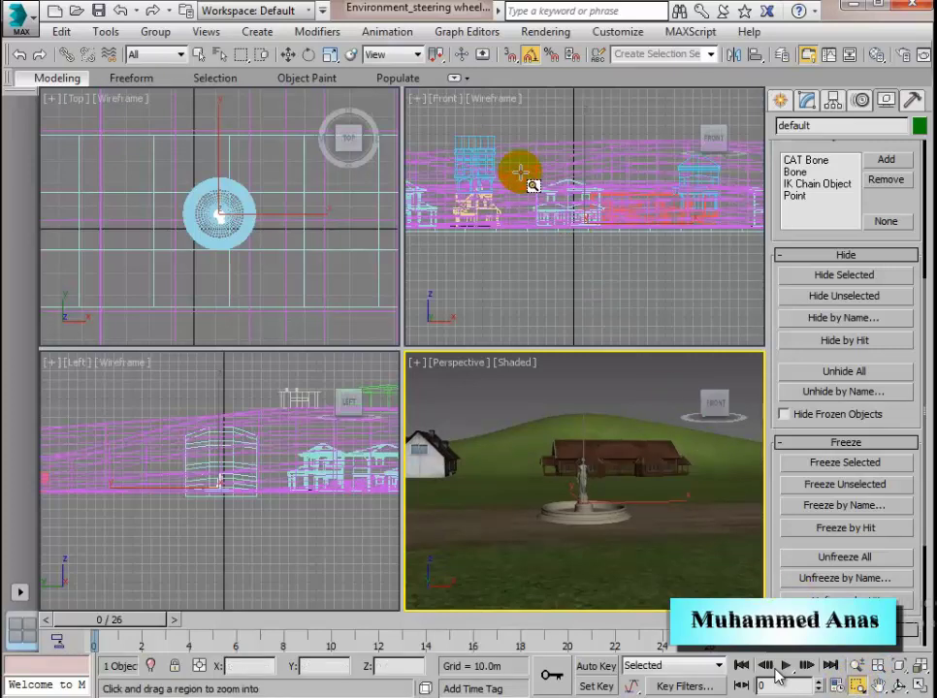
pyautogui.moveTo(520, 173); pyautogui.dragTo(618, 246)
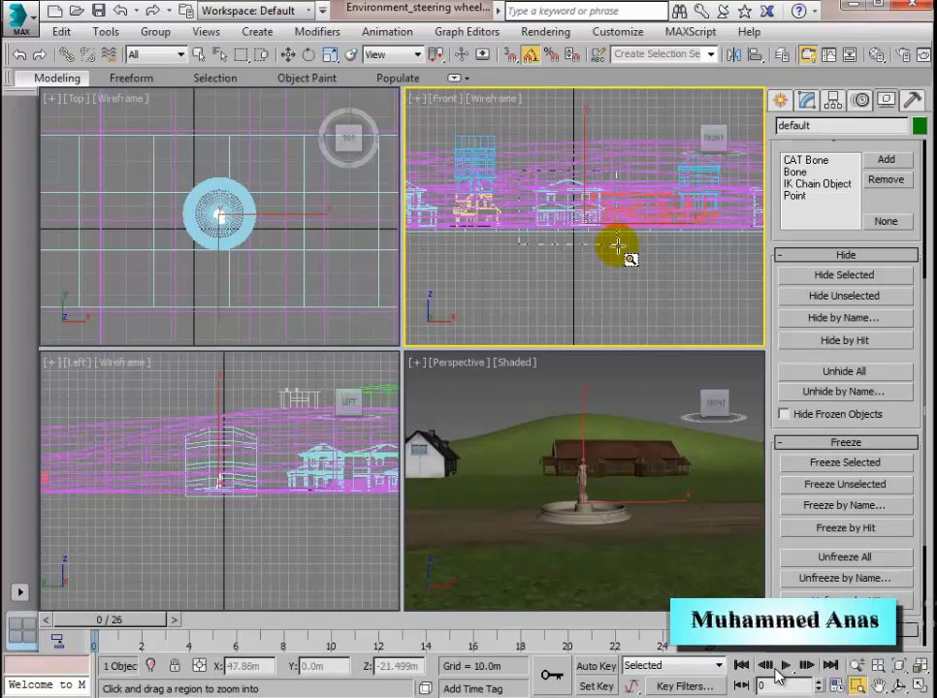
pyautogui.moveTo(618, 246); pyautogui.dragTo(623, 250)
# Step: Use Zoom Region to enlarge the green building in the Left viewport and the fountain in the Perspective viewport
pyautogui.moveTo(304, 508); pyautogui.dragTo(126, 516)
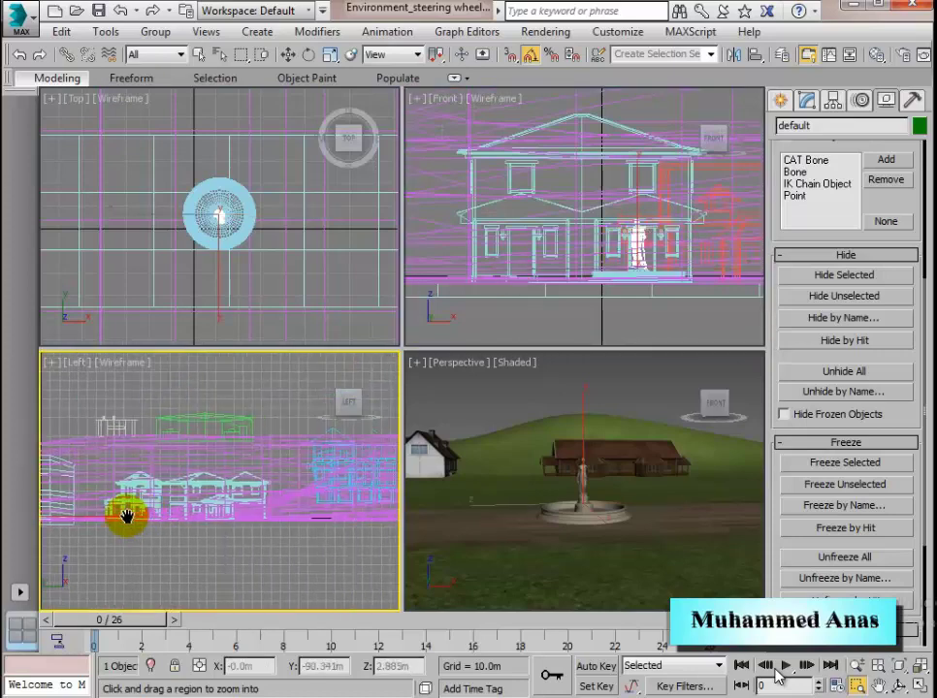
pyautogui.moveTo(126, 516); pyautogui.dragTo(122, 525, button='middle')
pyautogui.moveTo(124, 409); pyautogui.dragTo(247, 455)
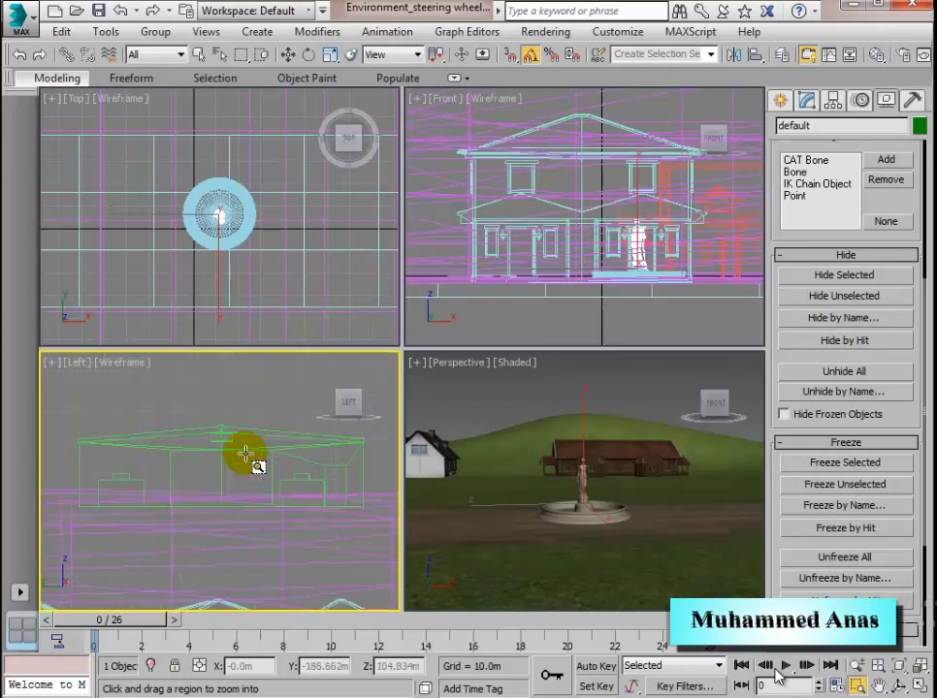
pyautogui.click(570, 457)
pyautogui.moveTo(586, 477); pyautogui.dragTo(606, 522)
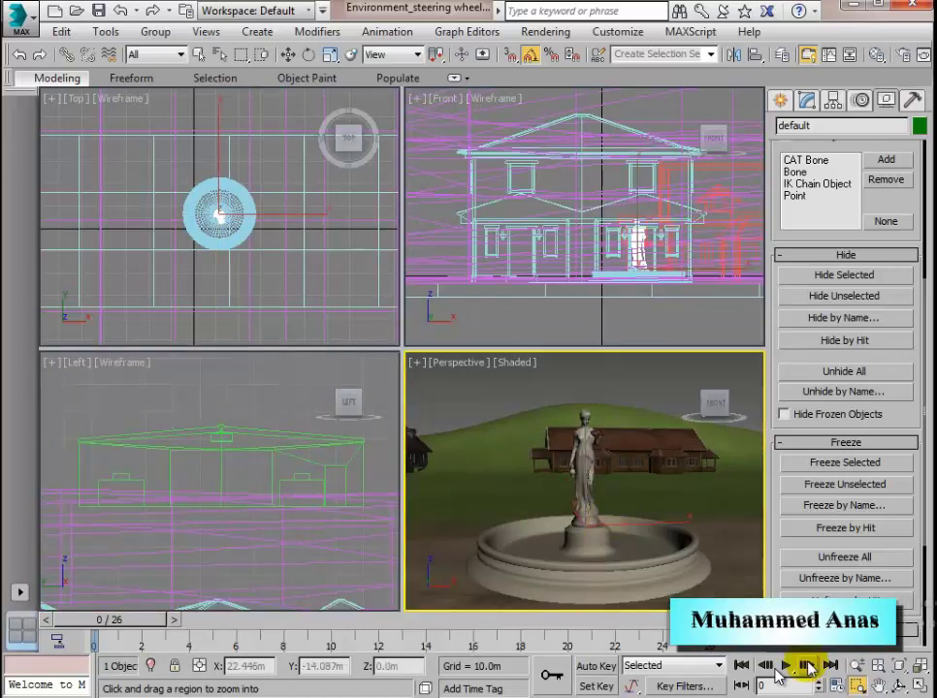
# Step: Switch to the Field-of-View tool and zoom the Perspective viewport in and out around the fountain
pyautogui.click(857, 685)
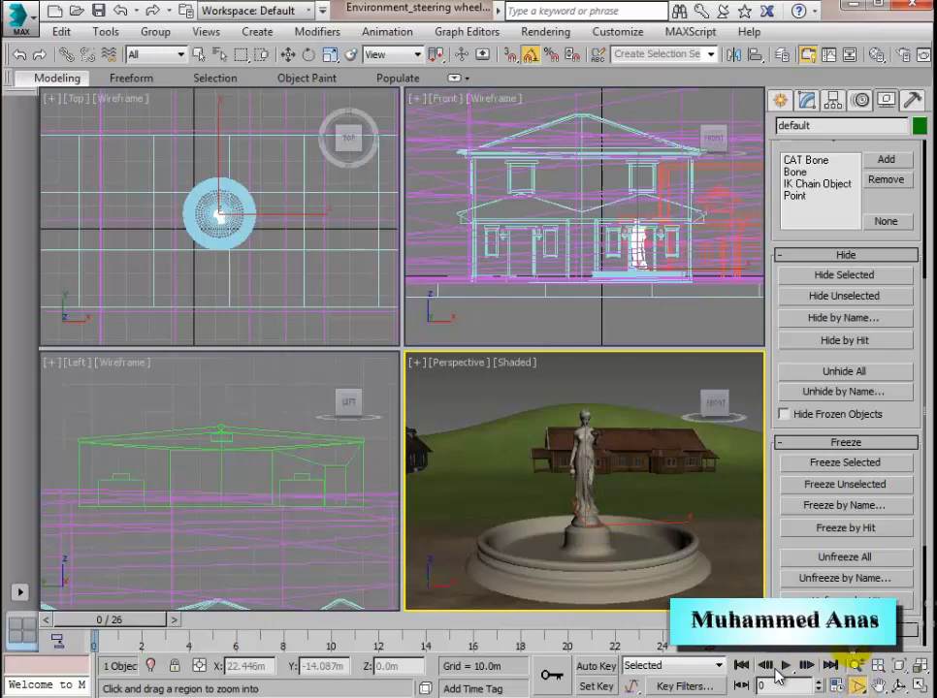
pyautogui.scroll(2, 572, 485)
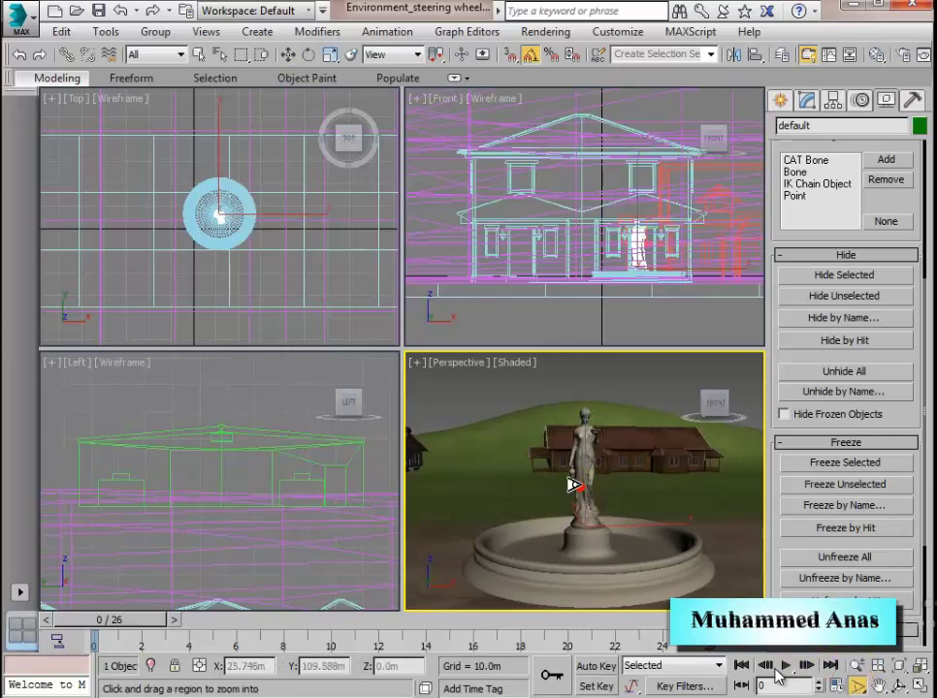
pyautogui.scroll(3, 571, 485)
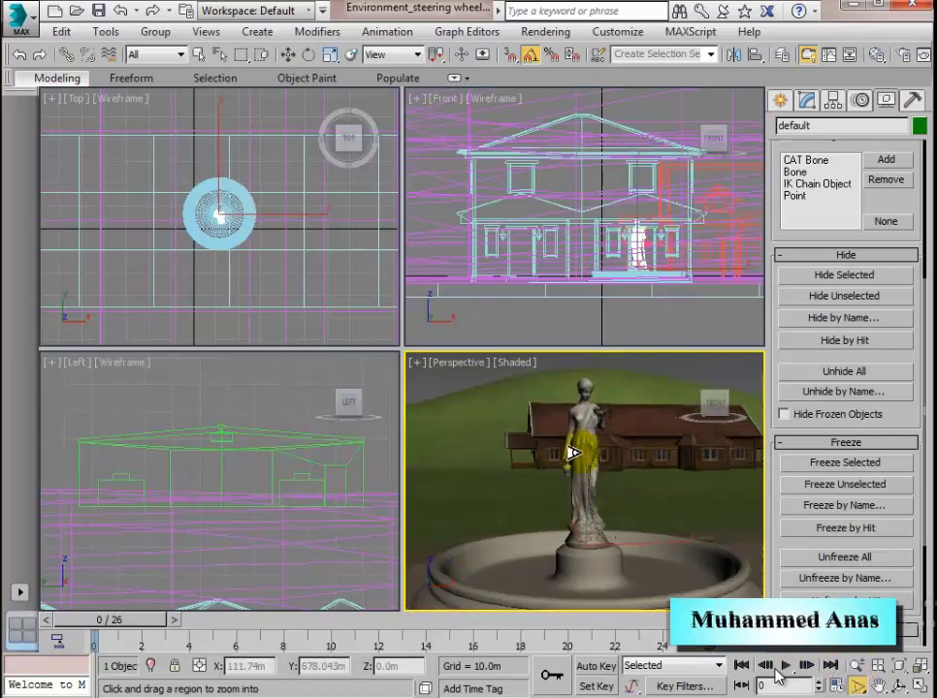
pyautogui.scroll(-6, 583, 509)
pyautogui.scroll(1, 582, 509)
pyautogui.scroll(-2, 588, 514)
pyautogui.scroll(3, 583, 502)
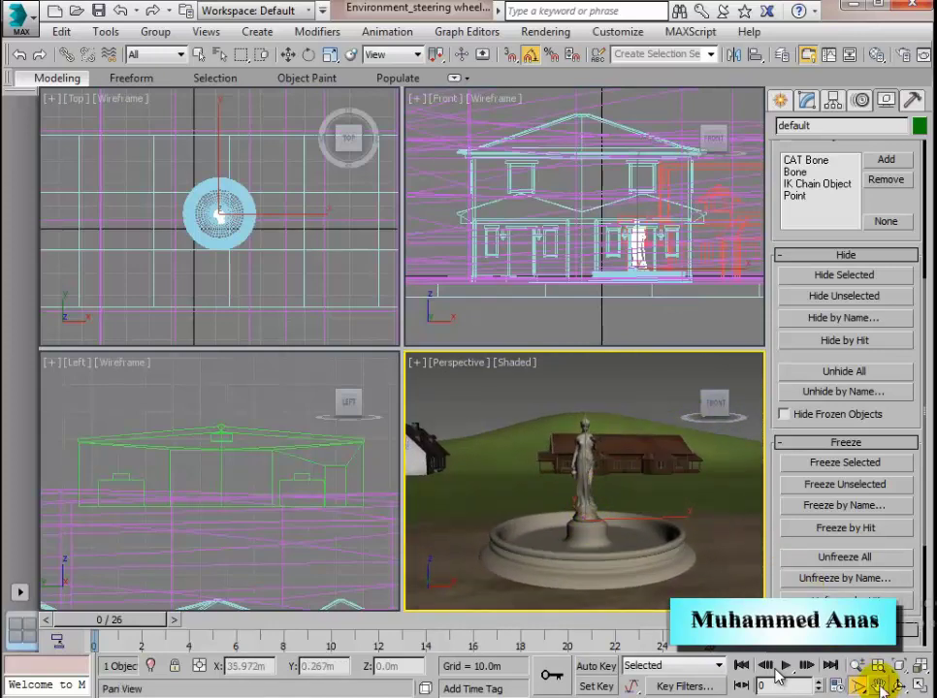
# Step: Pan the Perspective viewport around the fountain with the Pan View tool
pyautogui.click(880, 686)
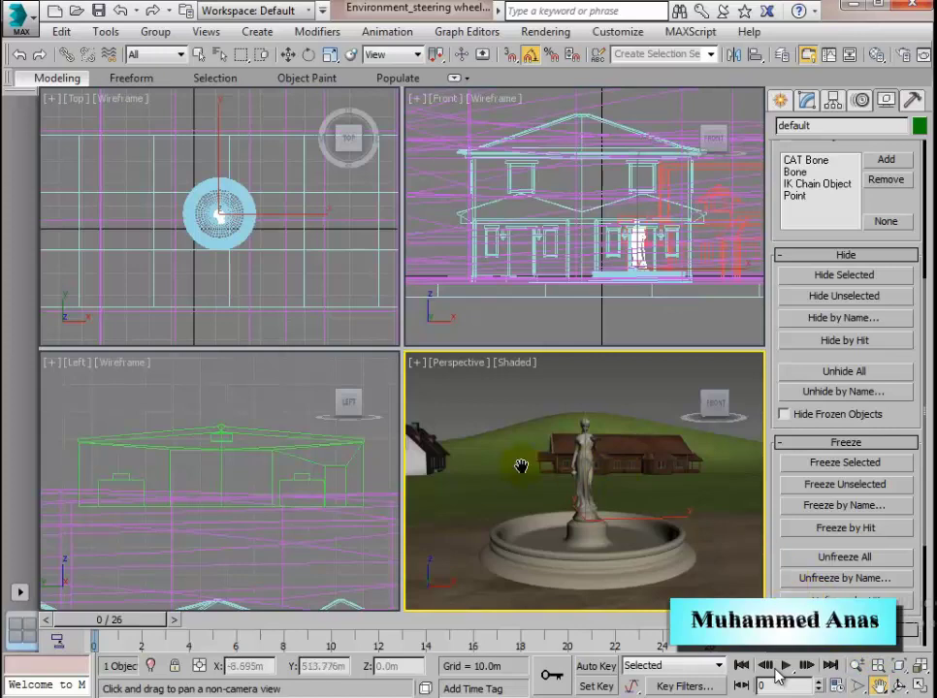
pyautogui.moveTo(601, 465); pyautogui.dragTo(509, 462)
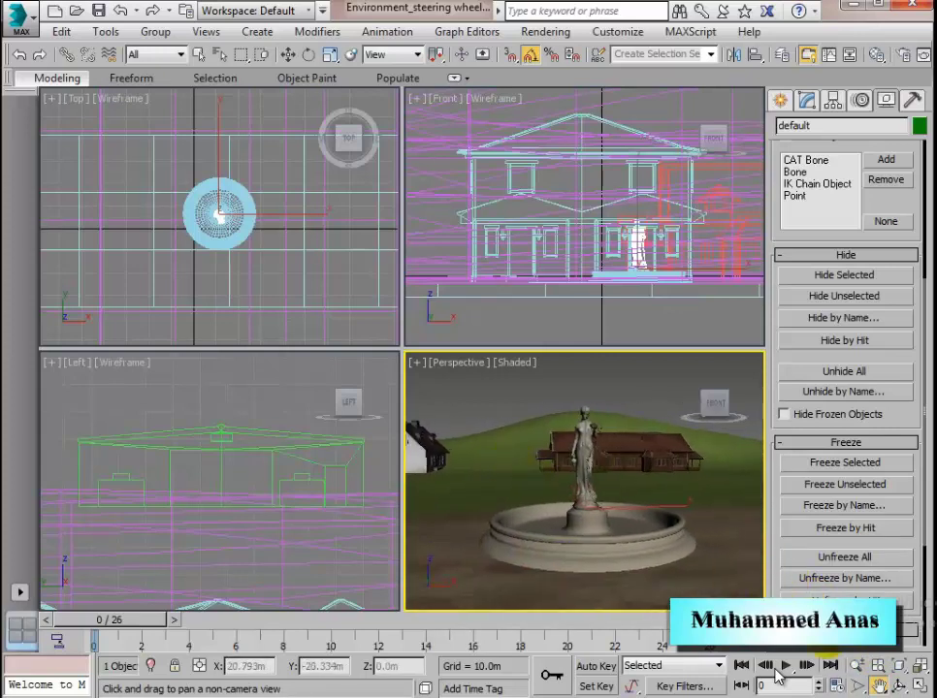
# Step: Switch to the Orbit tool, maximize the Perspective viewport and clear the selection
pyautogui.click(900, 685)
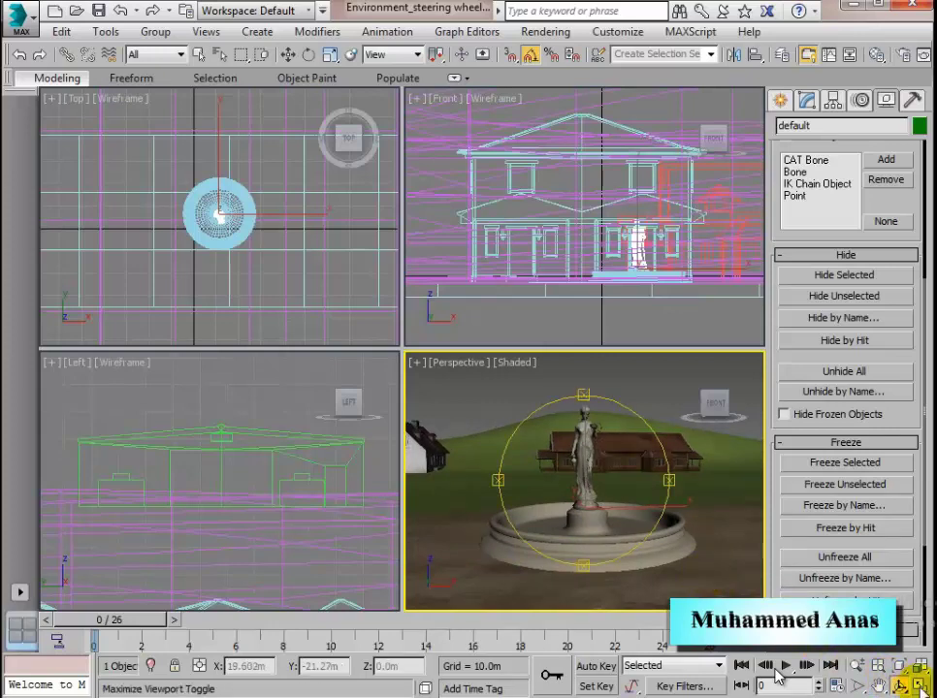
pyautogui.click(920, 685)
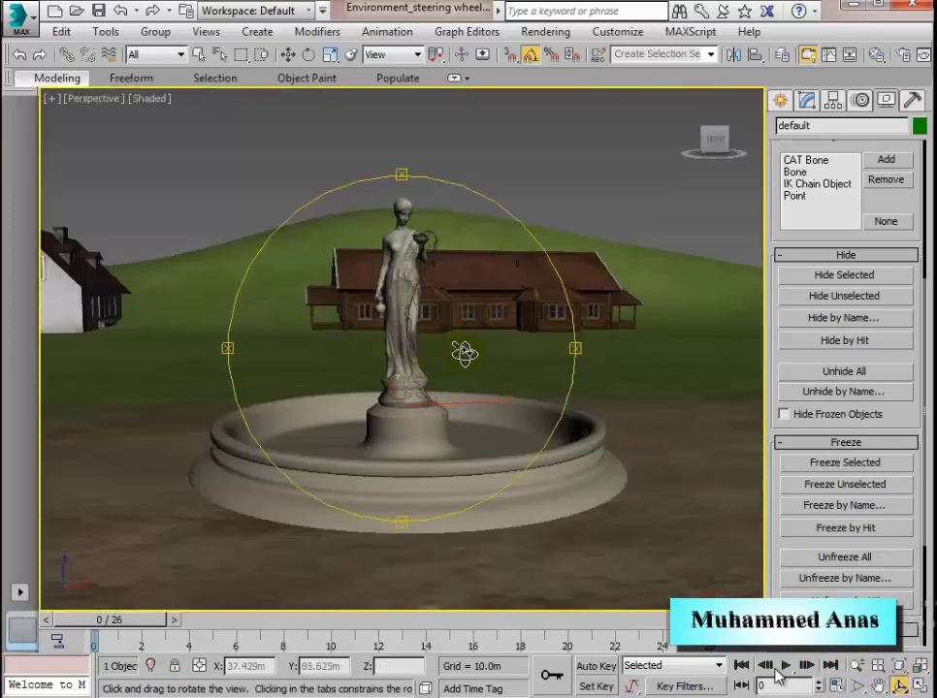
pyautogui.hotkey('ctrl', 'd')
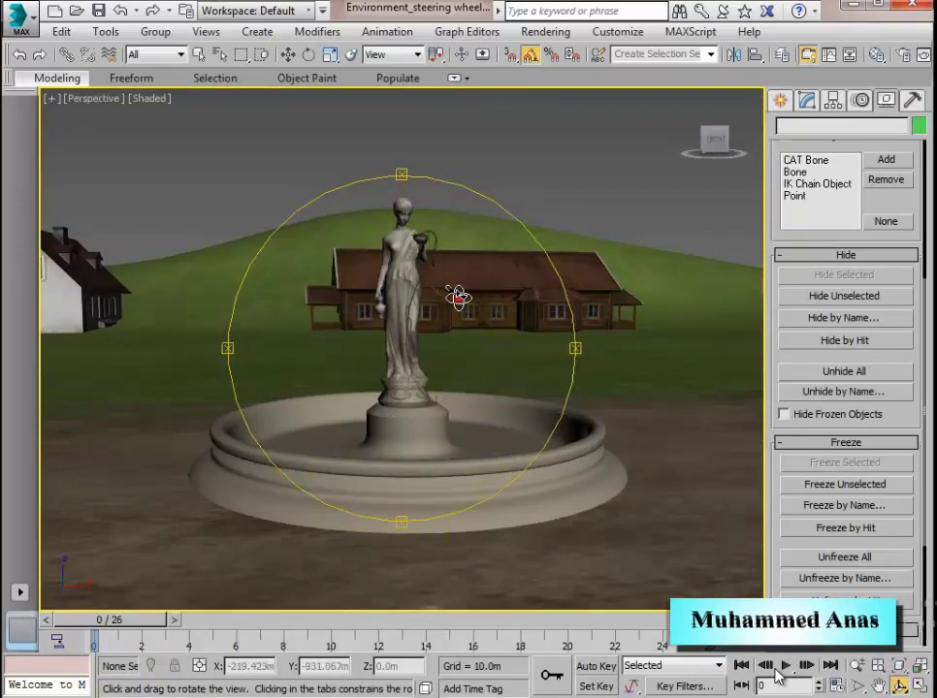
# Step: Orbit the Perspective view around the fountain freely, horizontally and vertically using the orbit circle and its handles
pyautogui.moveTo(458, 296)
pyautogui.mouseDown()
pyautogui.moveTo(402, 292)
pyautogui.moveTo(389, 326)
pyautogui.moveTo(439, 358)
pyautogui.moveTo(496, 322)
pyautogui.moveTo(462, 289)
pyautogui.mouseUp()
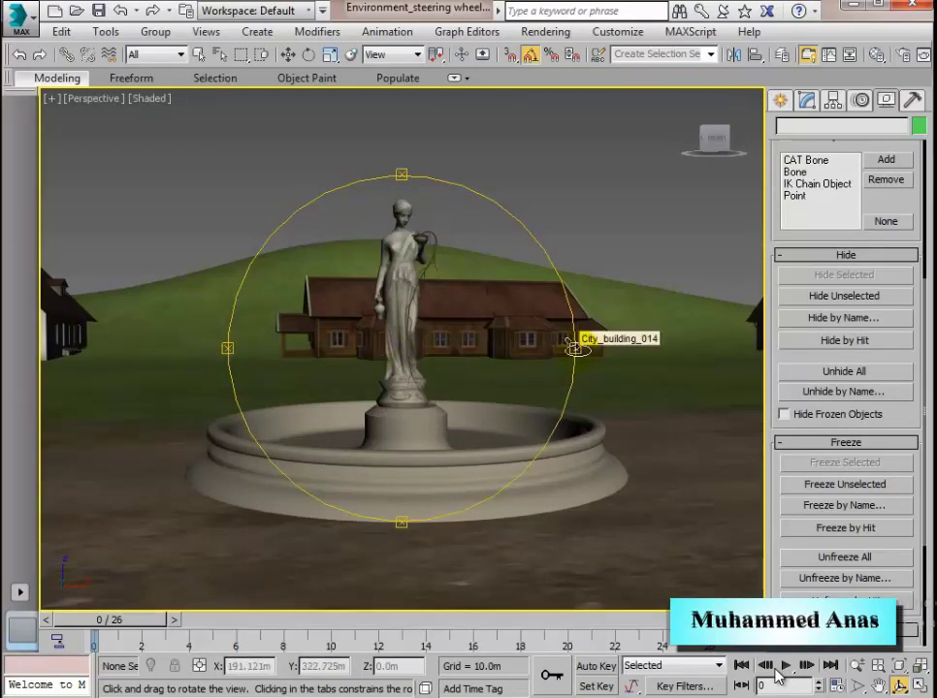
pyautogui.moveTo(575, 348); pyautogui.dragTo(550, 360)
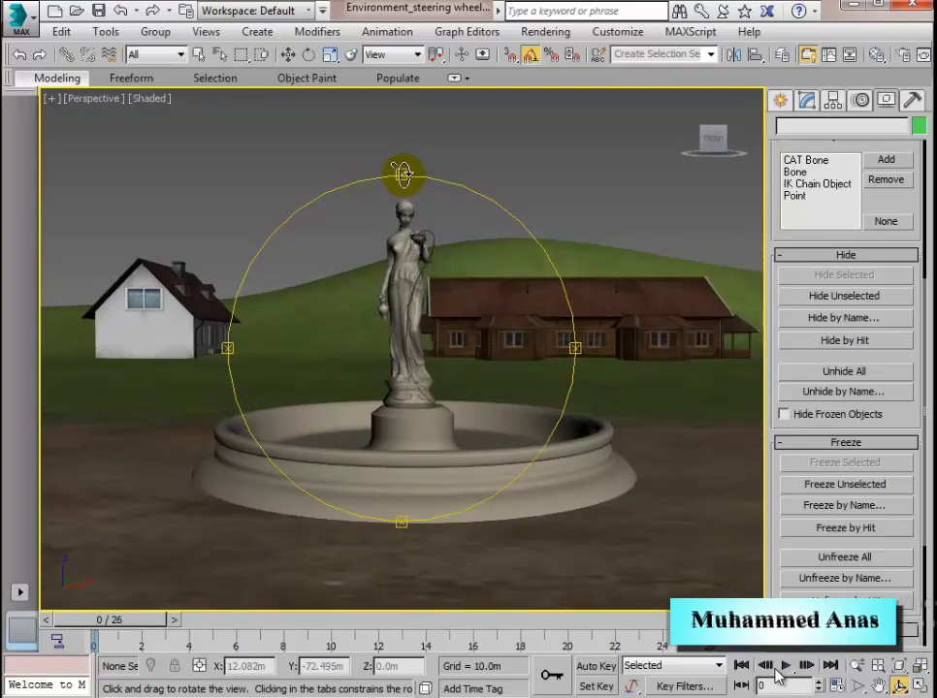
pyautogui.moveTo(402, 173)
pyautogui.mouseDown()
pyautogui.moveTo(409, 293)
pyautogui.moveTo(404, 159)
pyautogui.moveTo(407, 188)
pyautogui.moveTo(407, 172)
pyautogui.mouseUp()
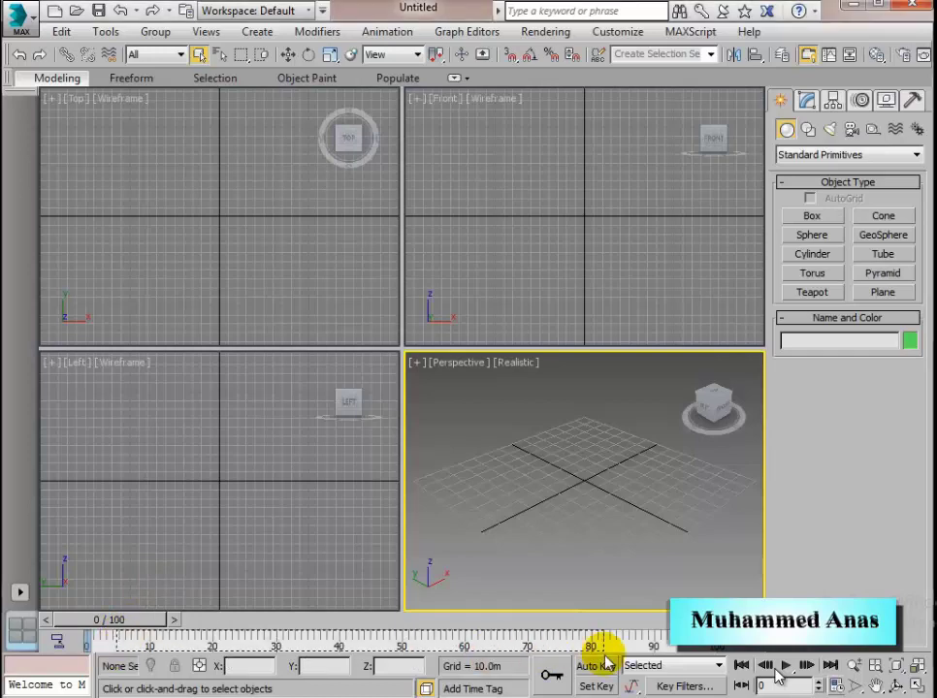
# Step: In the empty untitled scene, scrub the timeline forward to frame 69 and back to frame 50
pyautogui.click(124, 621)
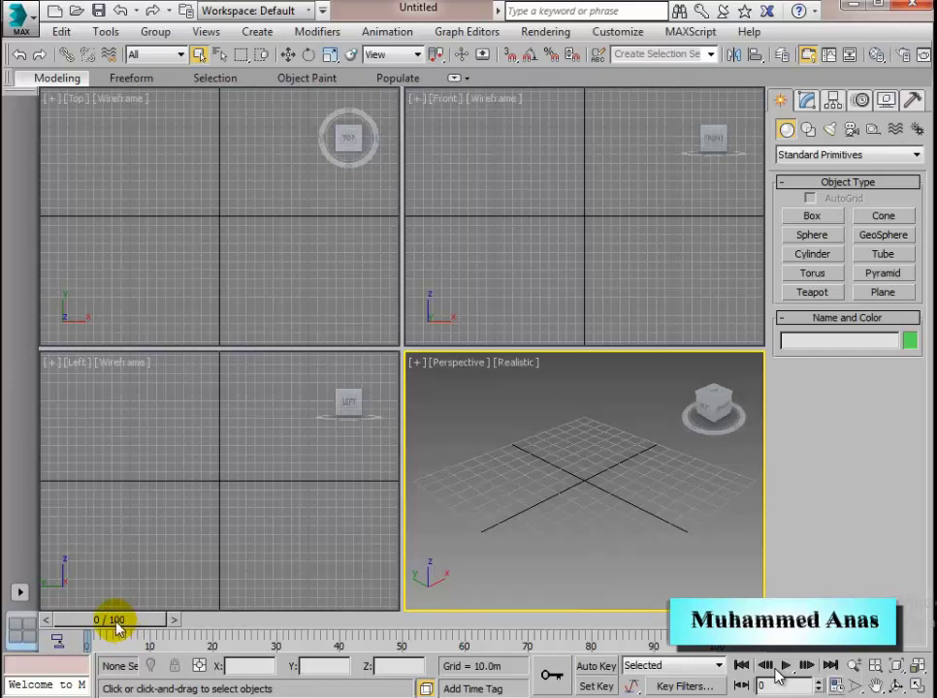
pyautogui.click(116, 621)
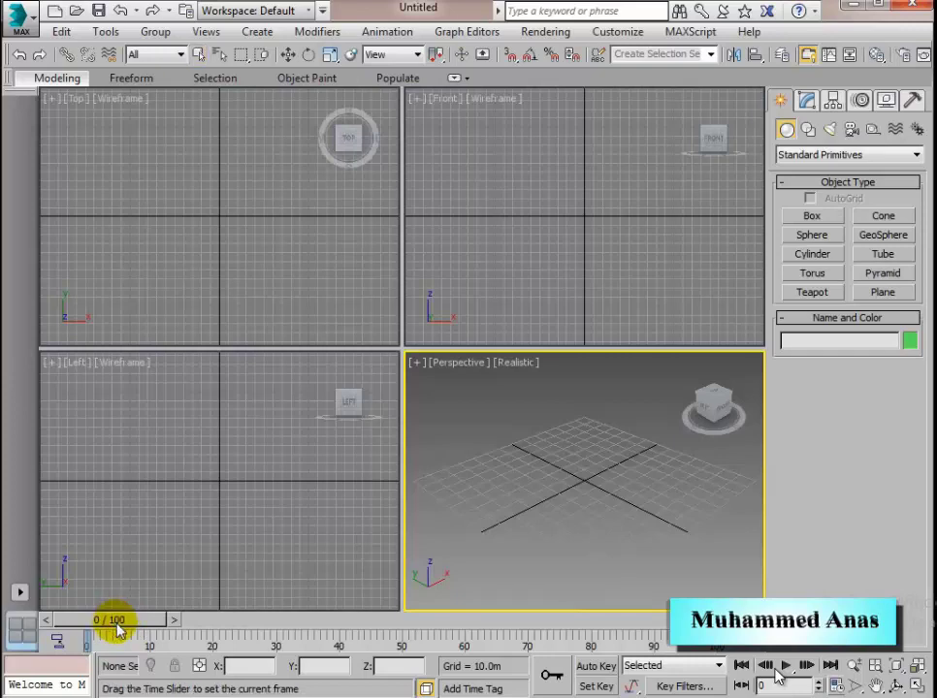
pyautogui.moveTo(117, 626); pyautogui.dragTo(529, 636)
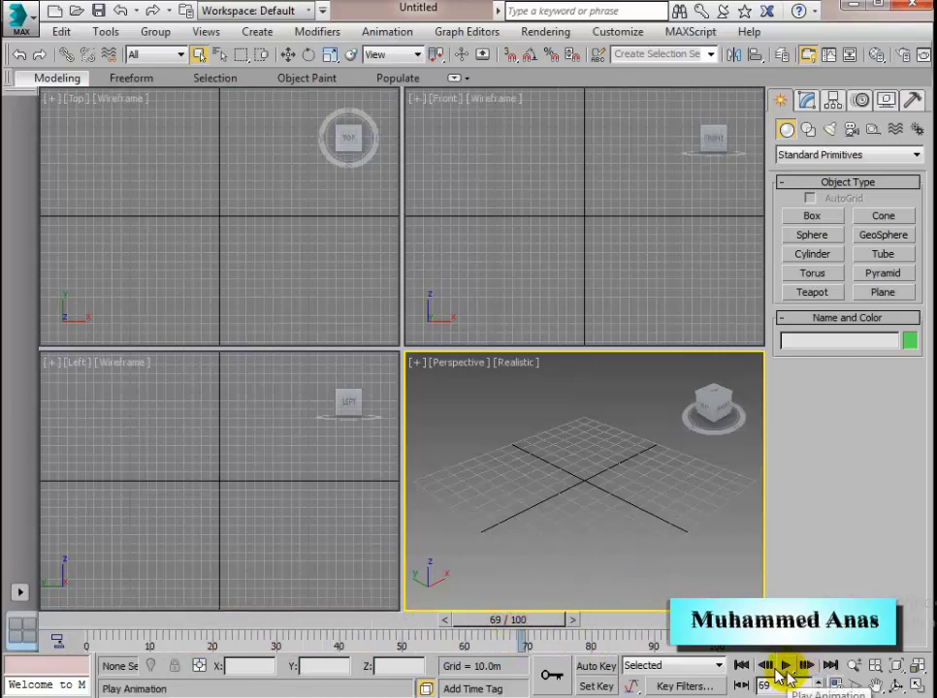
pyautogui.moveTo(526, 623); pyautogui.dragTo(421, 628)
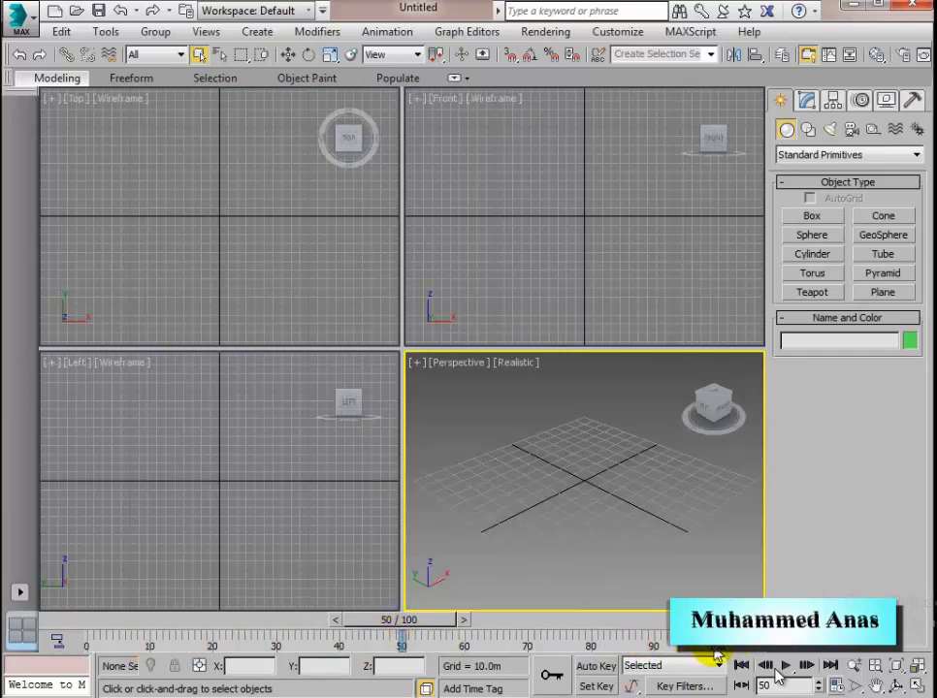
# Step: Set the current frame to 80 by entering its number
pyautogui.click(779, 683)
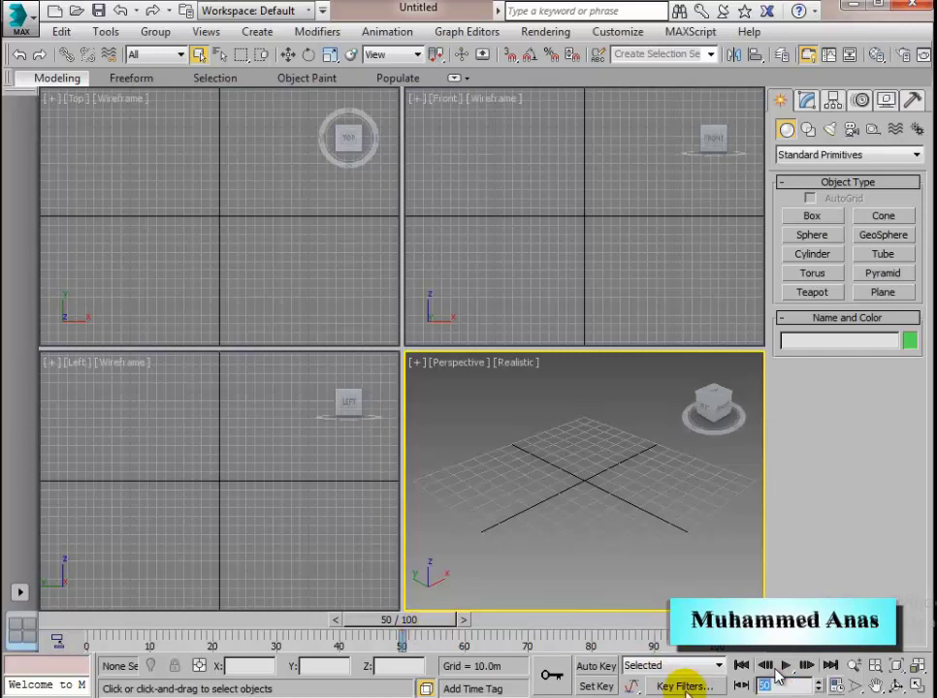
pyautogui.write('8')
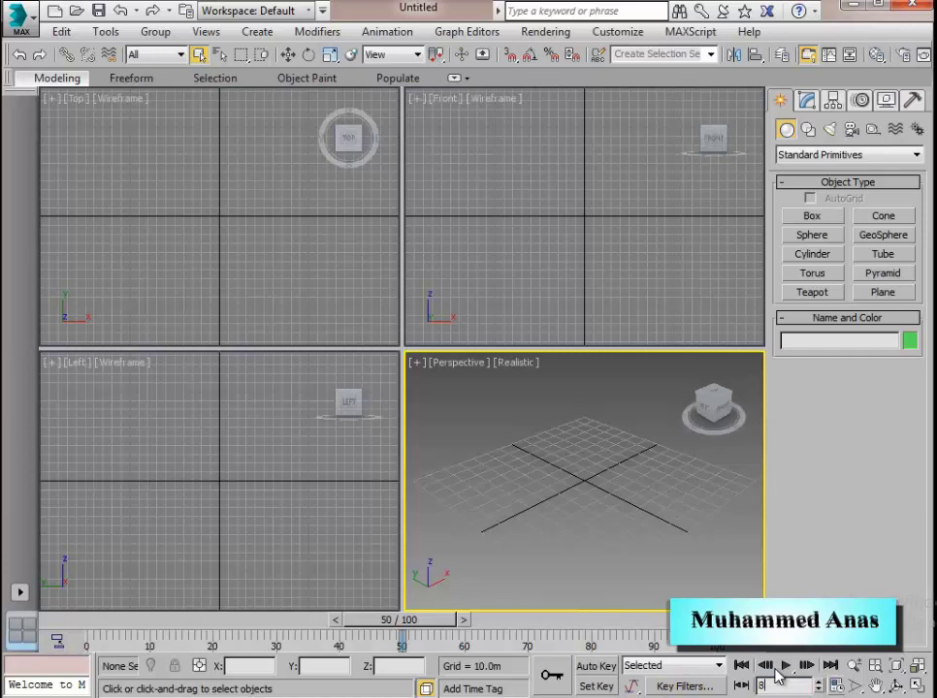
pyautogui.press('Return')
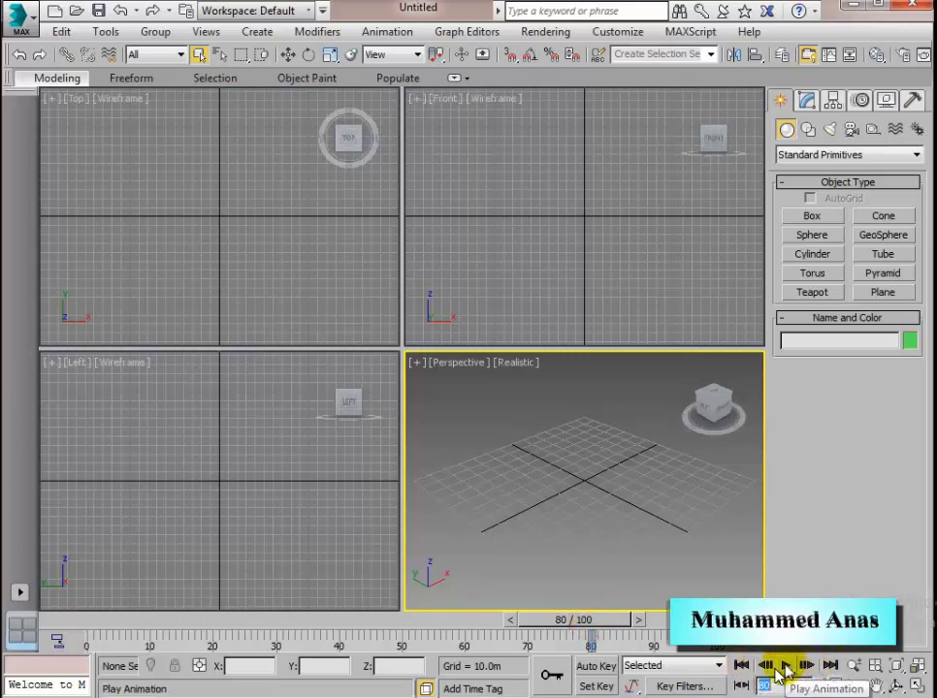
# Step: Play and stop the animation, and jump to the first and the last frame of the timeline
pyautogui.click(782, 667)
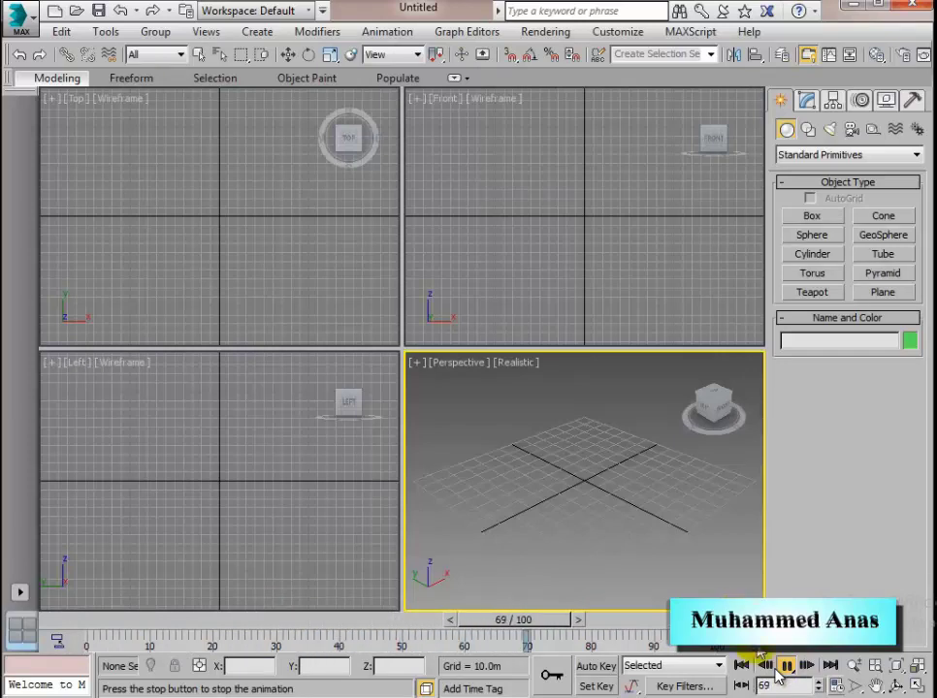
pyautogui.click(777, 670)
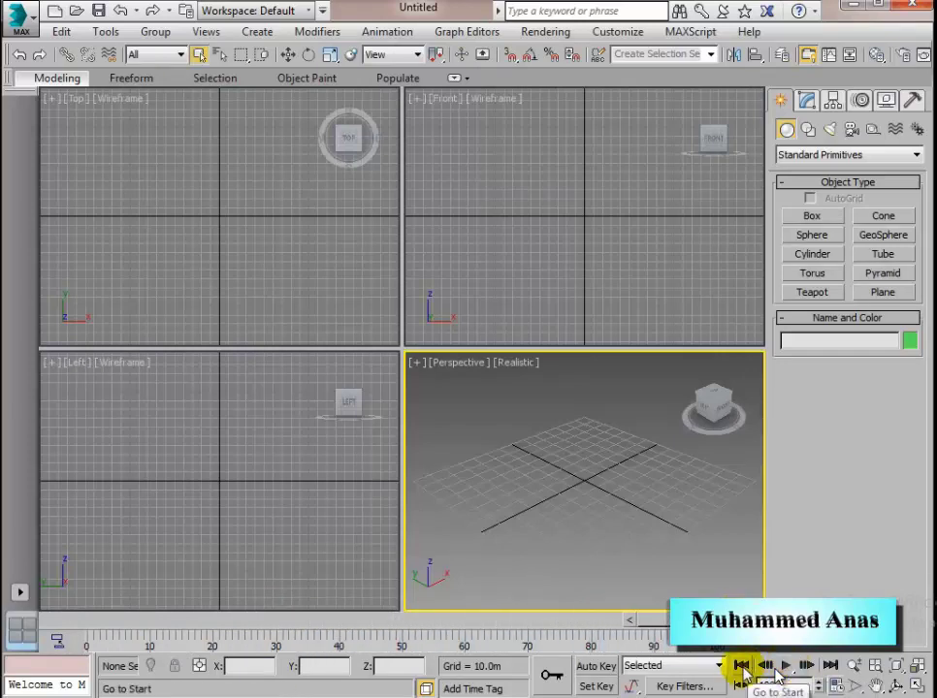
pyautogui.click(741, 666)
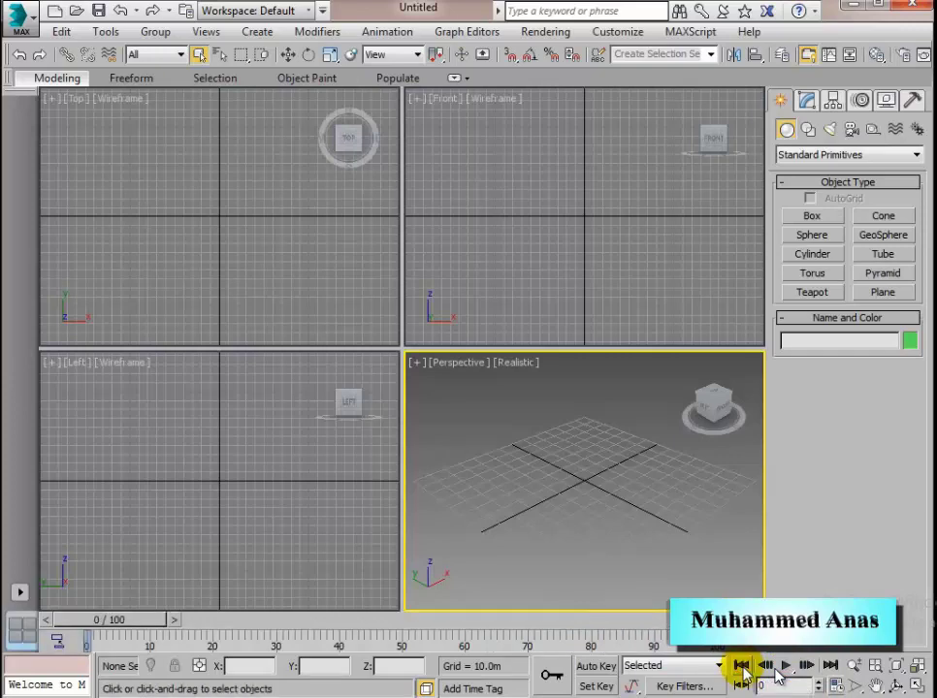
pyautogui.click(832, 666)
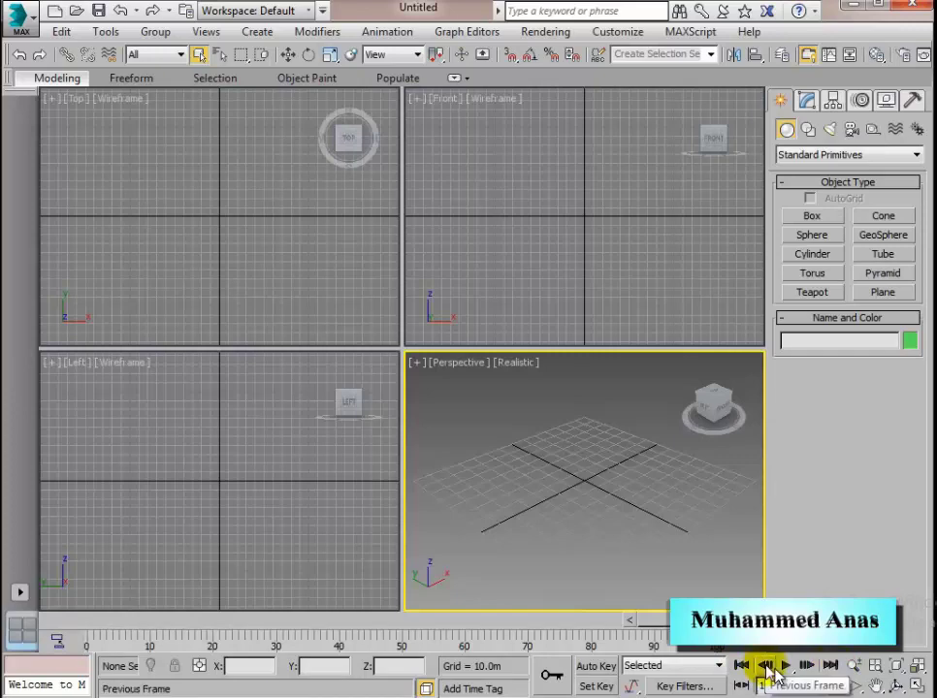
# Step: Step backward frame by frame from the last frame to frame 90
pyautogui.click(766, 666)
pyautogui.click(767, 666)
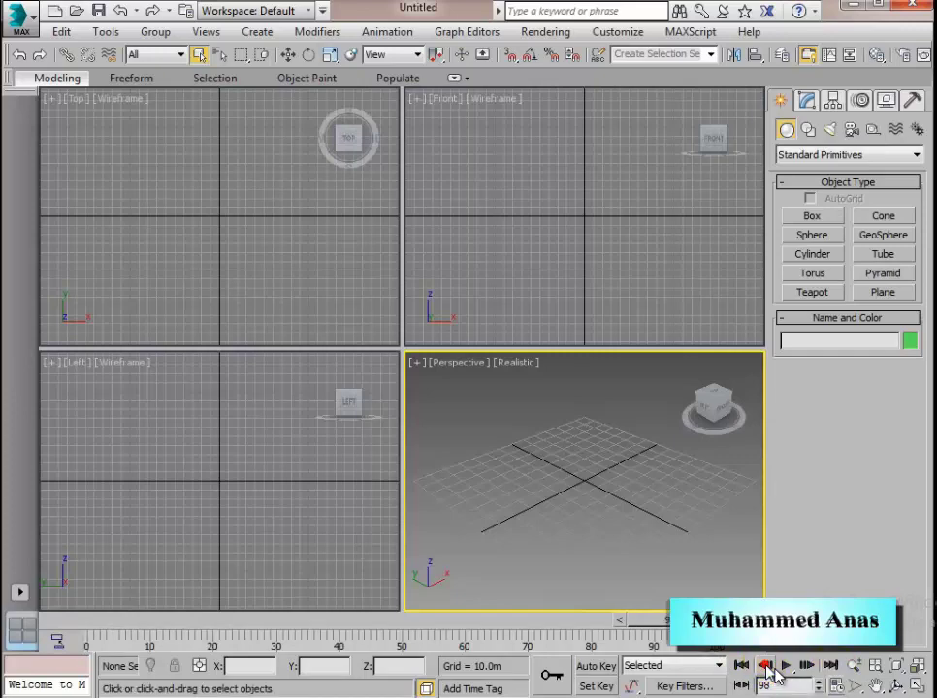
pyautogui.click(766, 668)
pyautogui.click(766, 667)
pyautogui.click(766, 668)
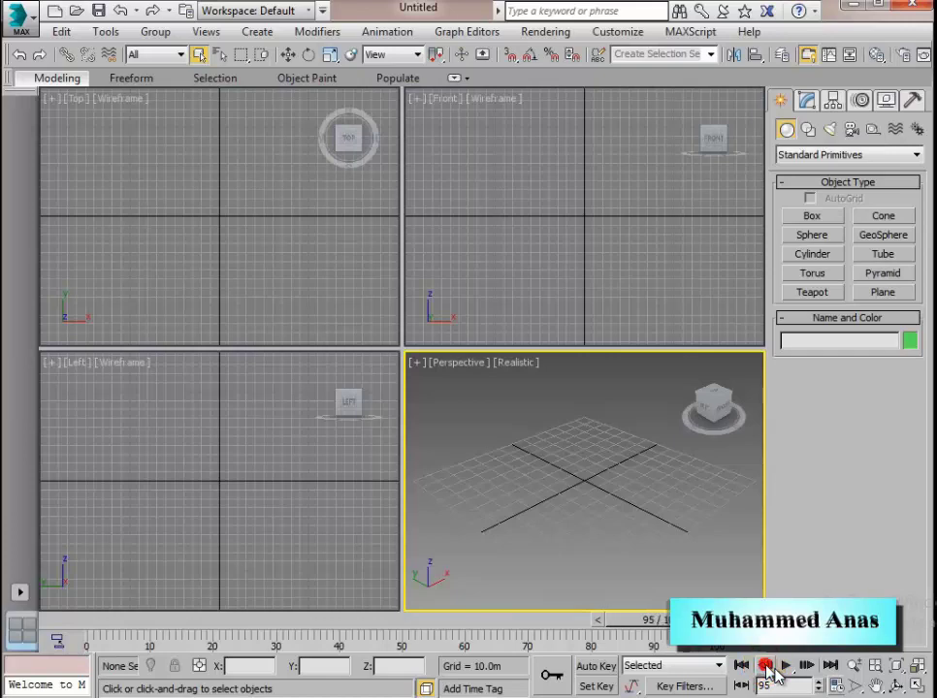
pyautogui.click(766, 667)
pyautogui.click(767, 667)
pyautogui.click(767, 668)
pyautogui.click(766, 668)
pyautogui.click(767, 667)
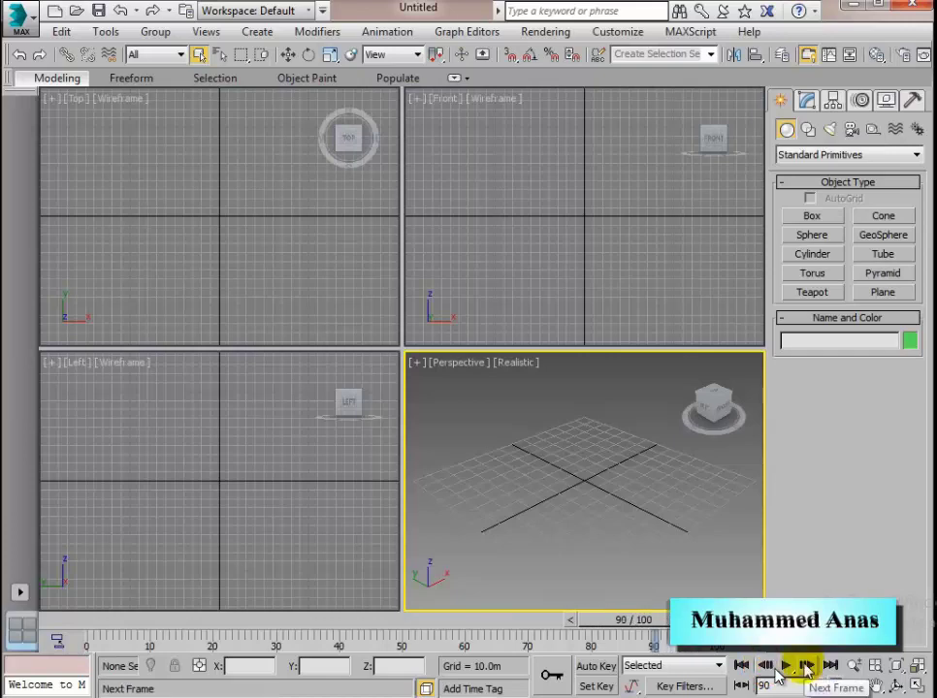
# Step: Step forward frame by frame from frame 90 to frame 95
pyautogui.click(806, 667)
pyautogui.click(805, 667)
pyautogui.click(805, 666)
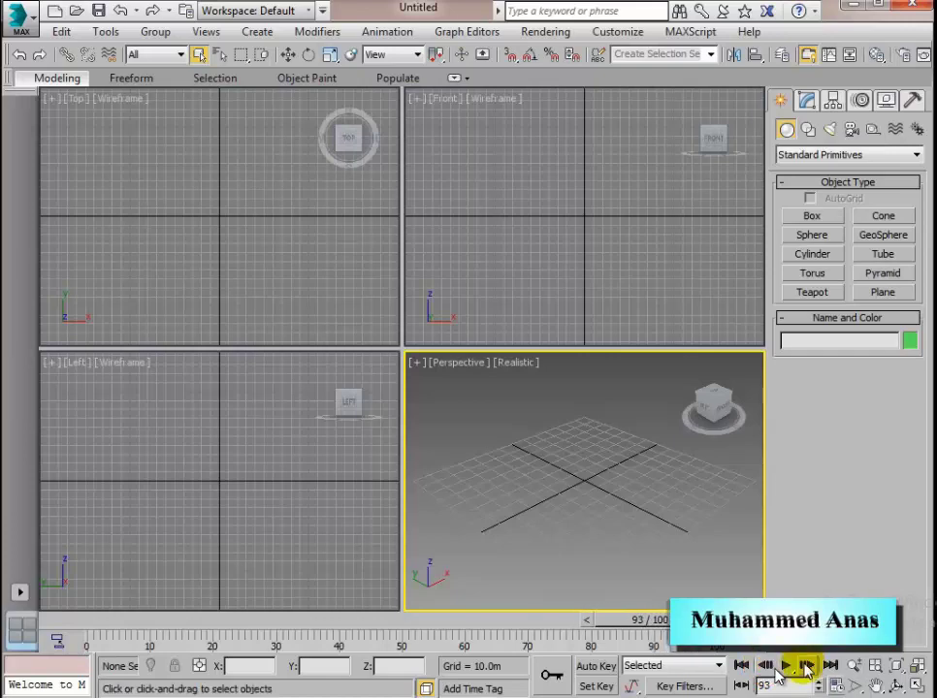
pyautogui.click(805, 666)
pyautogui.click(805, 667)
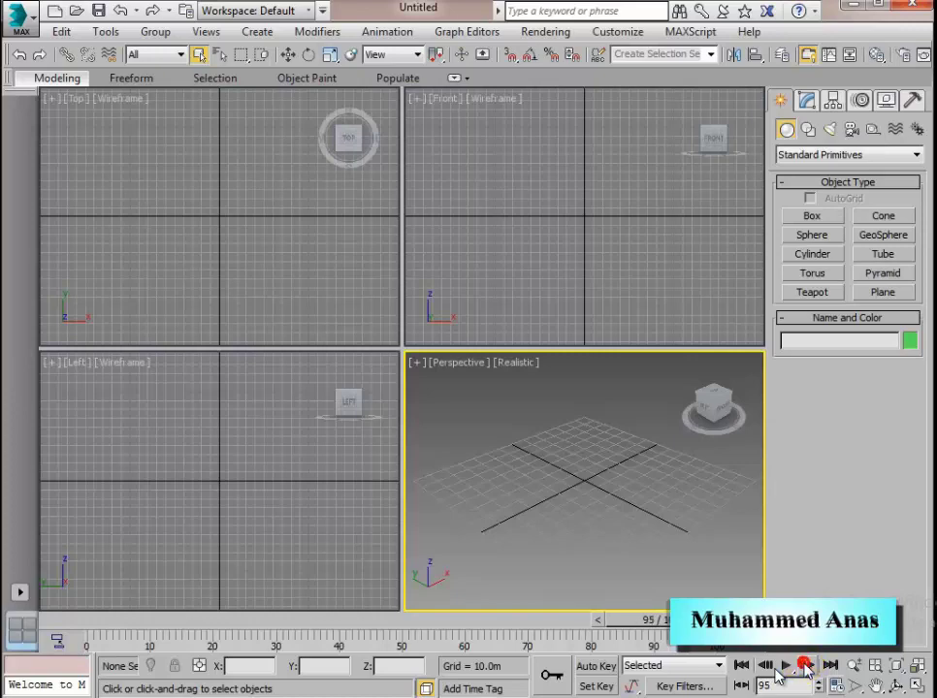
# Step: Try Key Mode by toggling it and jumping to the previous key
pyautogui.click(743, 686)
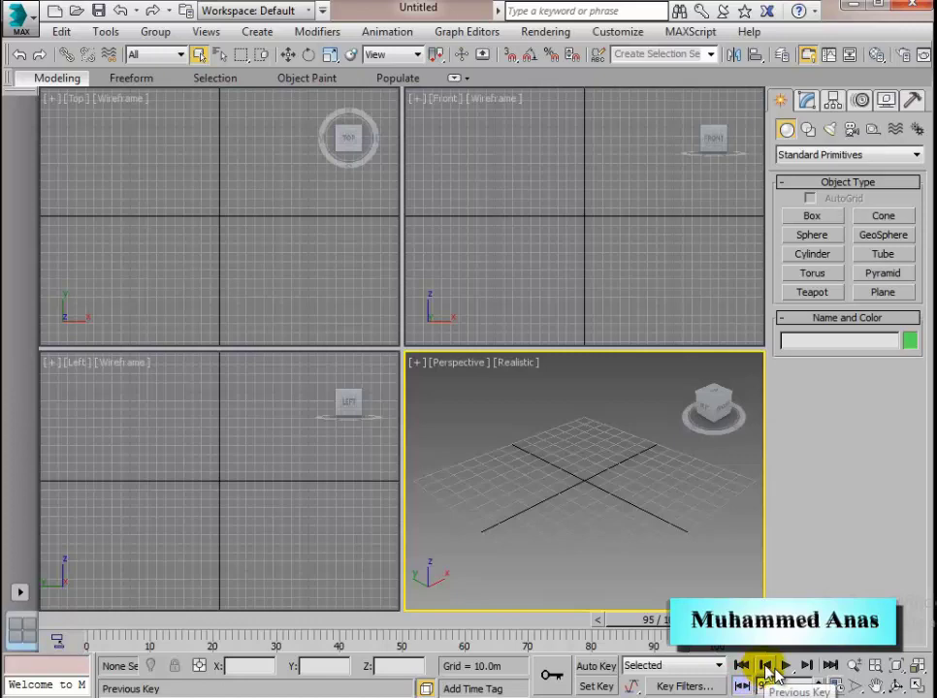
pyautogui.click(766, 667)
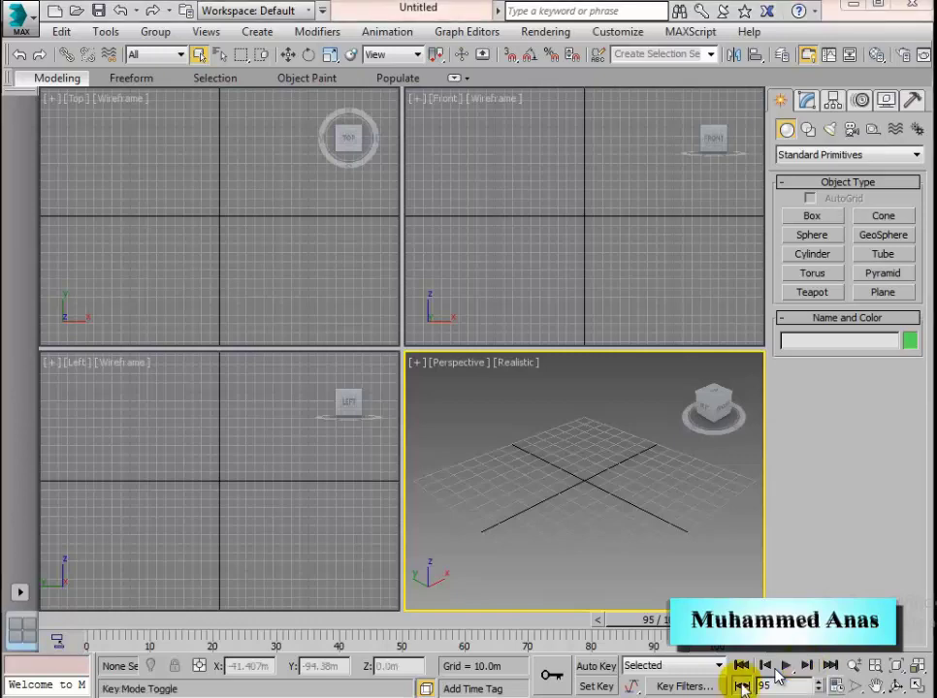
# Step: In the Time Configuration, set the frame rate to PAL and the animation's end time to 200
pyautogui.click(836, 685)
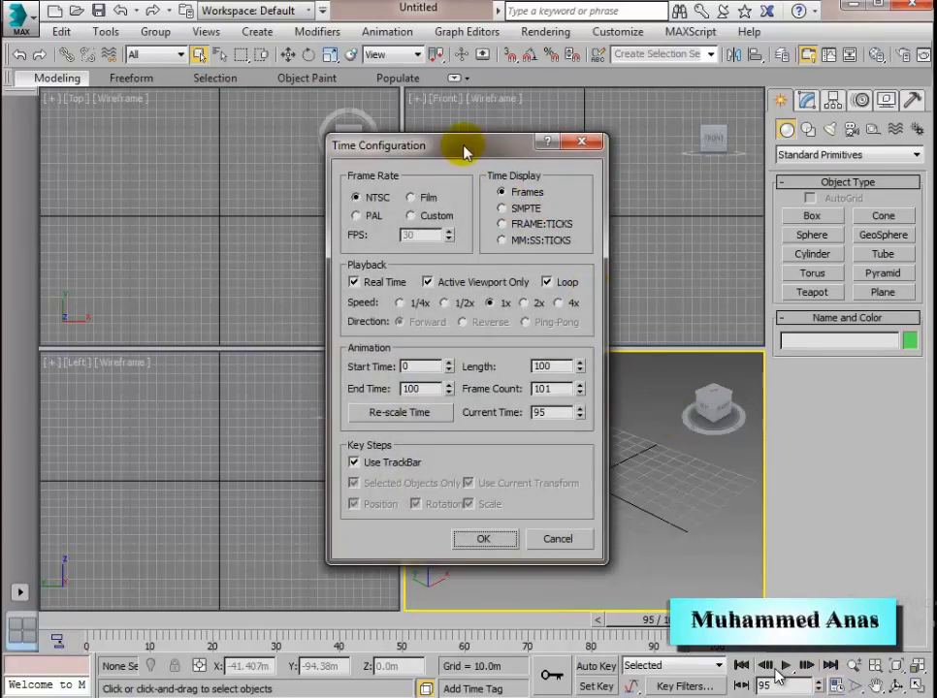
pyautogui.moveTo(464, 151); pyautogui.dragTo(459, 153)
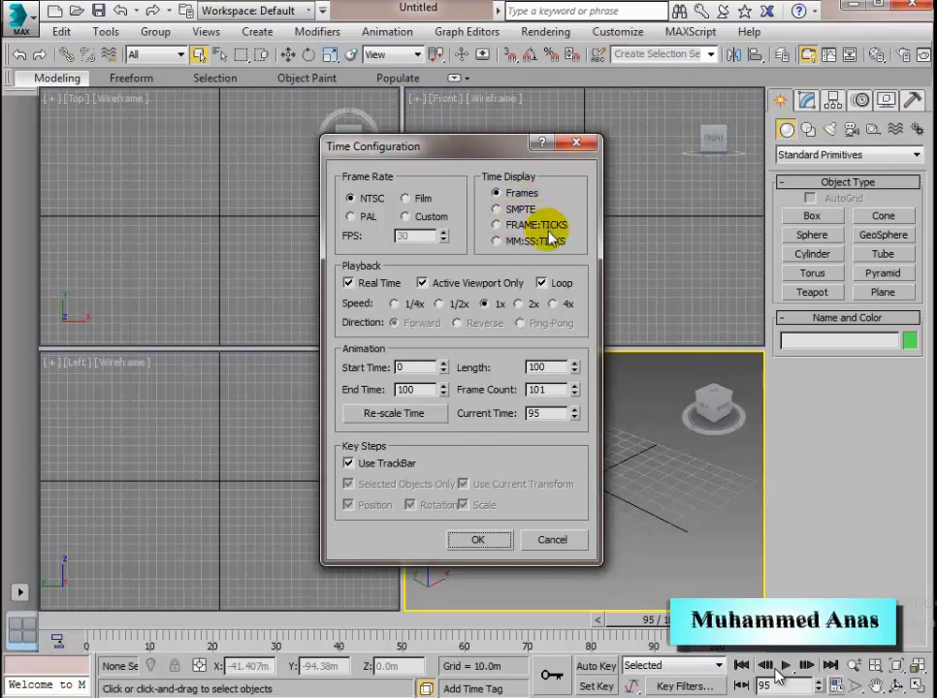
pyautogui.click(354, 217)
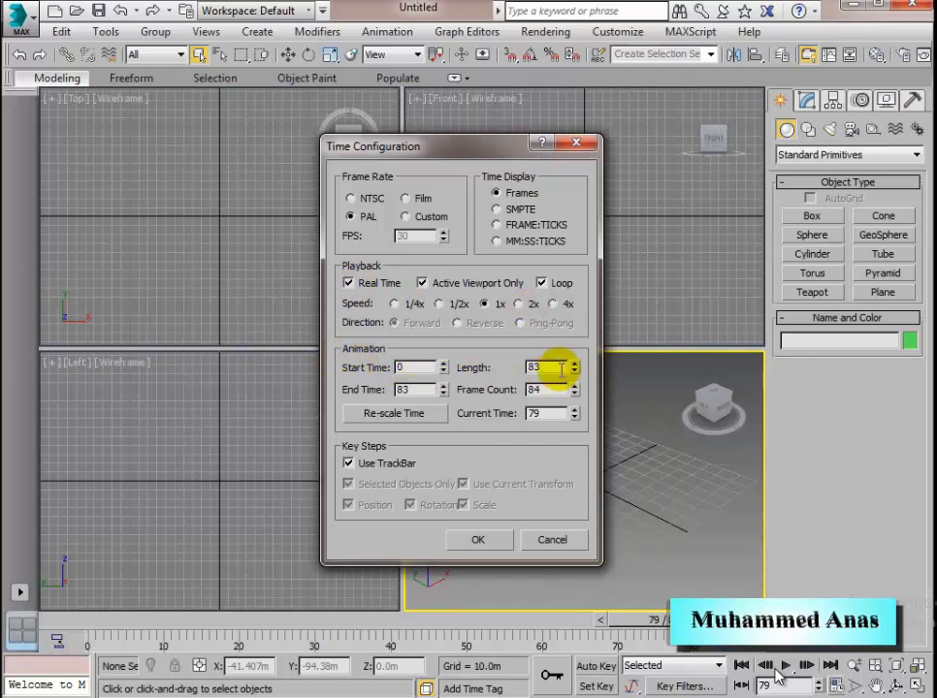
pyautogui.doubleClick(429, 390)
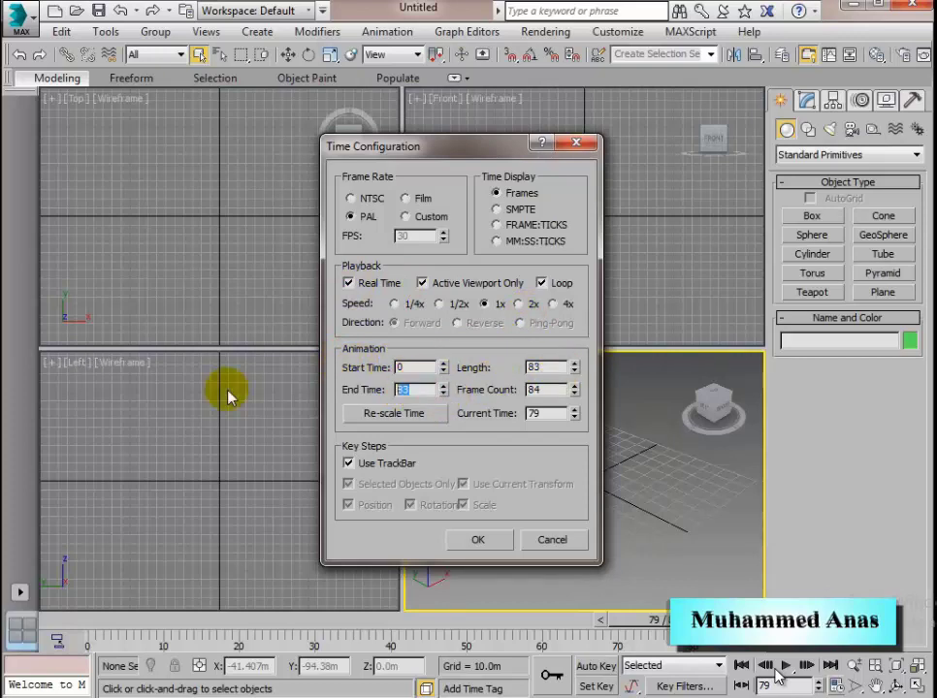
pyautogui.write('1')
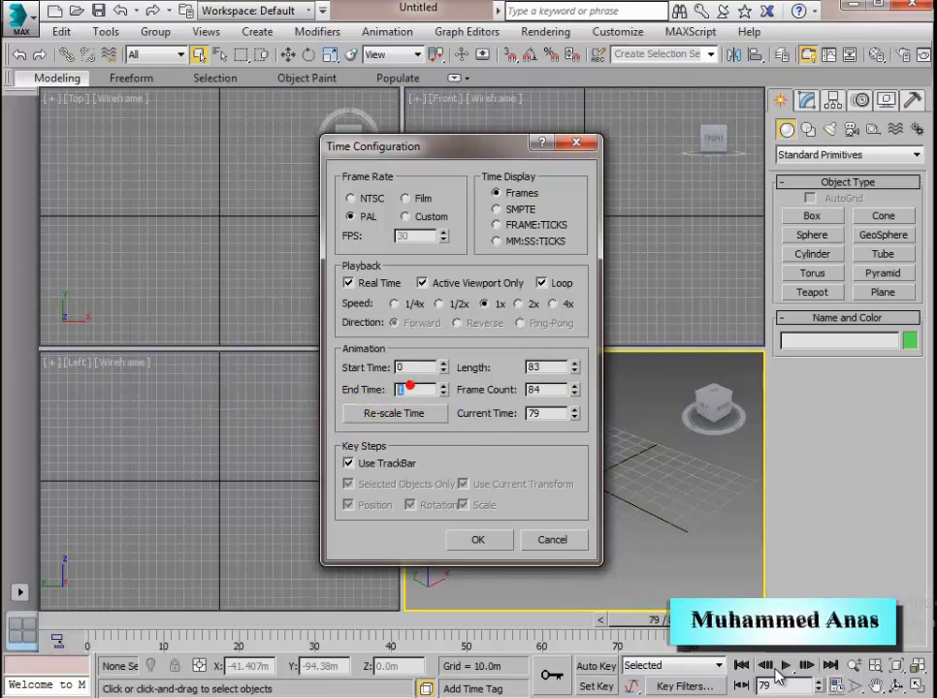
pyautogui.write('200')
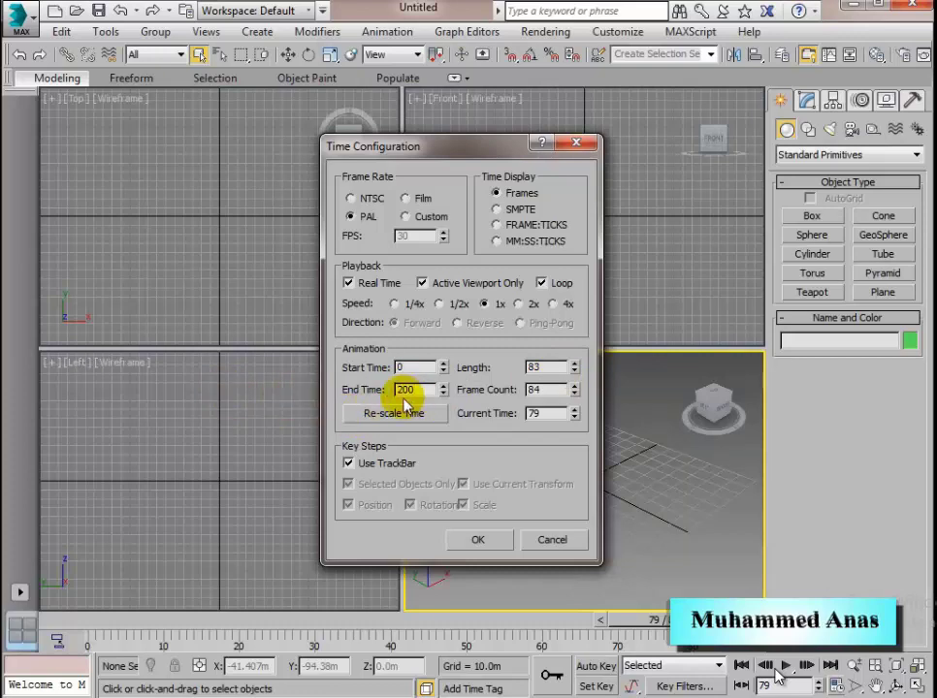
pyautogui.doubleClick(558, 366)
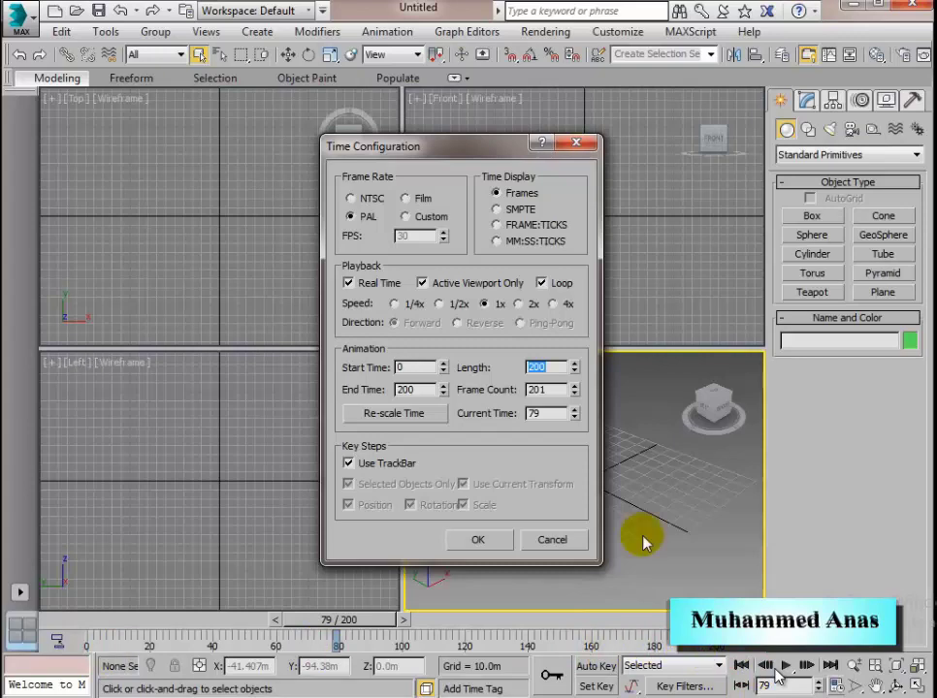
# Step: Open the Re-scale Time settings, dismiss them without changes, and accept the time configuration
pyautogui.click(393, 414)
pyautogui.click(525, 472)
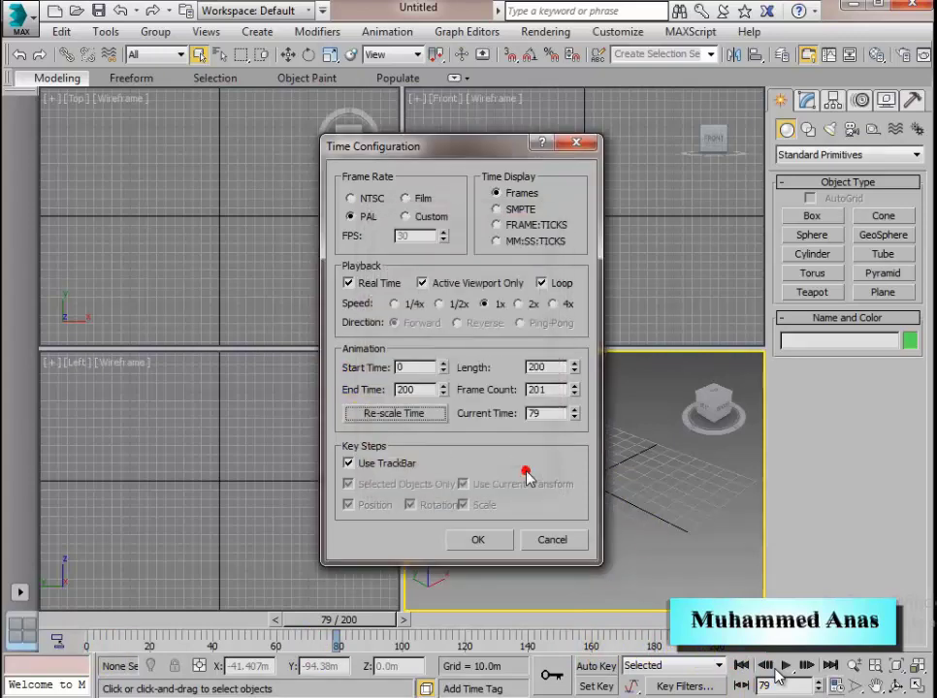
pyautogui.click(479, 541)
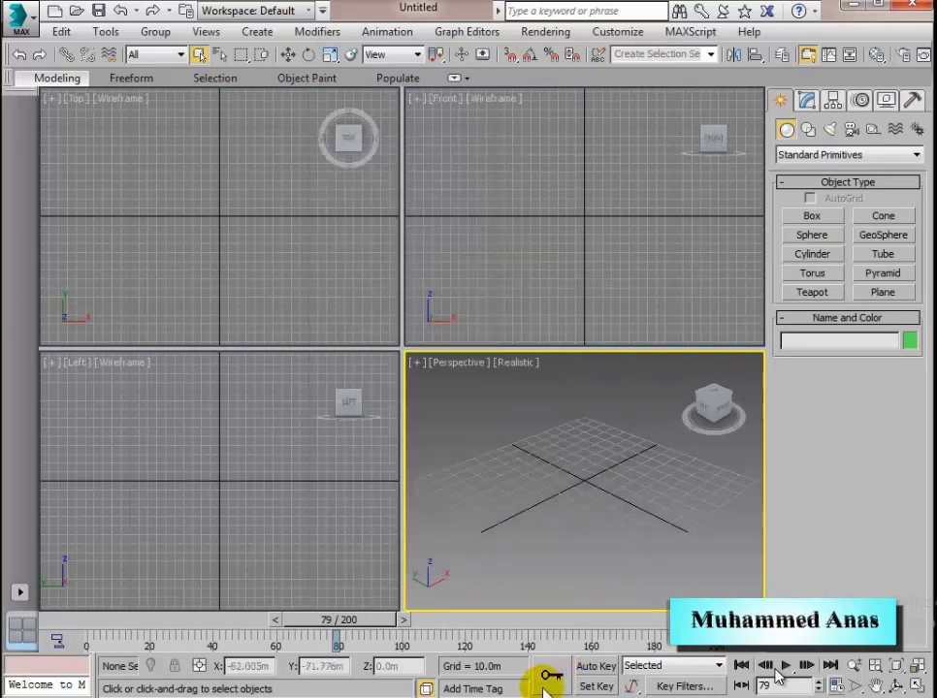
# Step: Turn on Auto Key mode and switch from it to Set Key mode
pyautogui.click(606, 668)
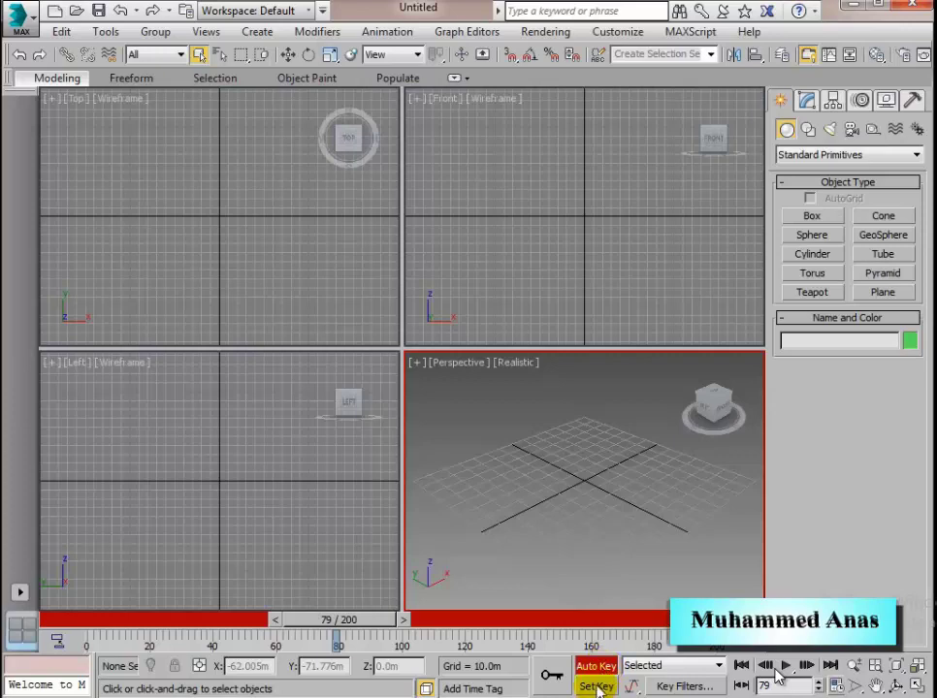
pyautogui.click(599, 687)
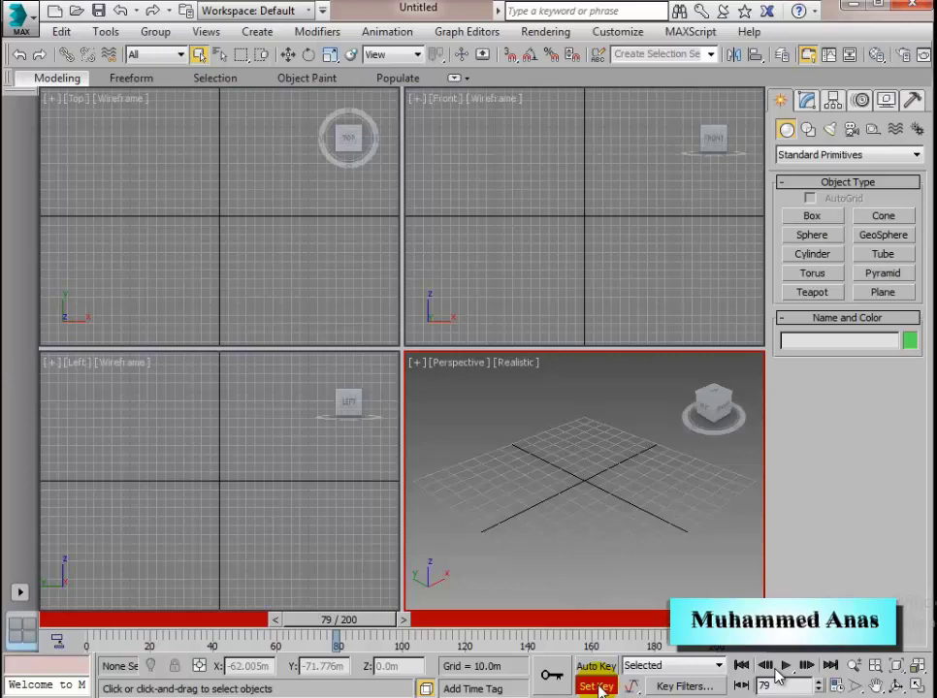
# Step: Turn off Set Key mode
pyautogui.click(599, 687)
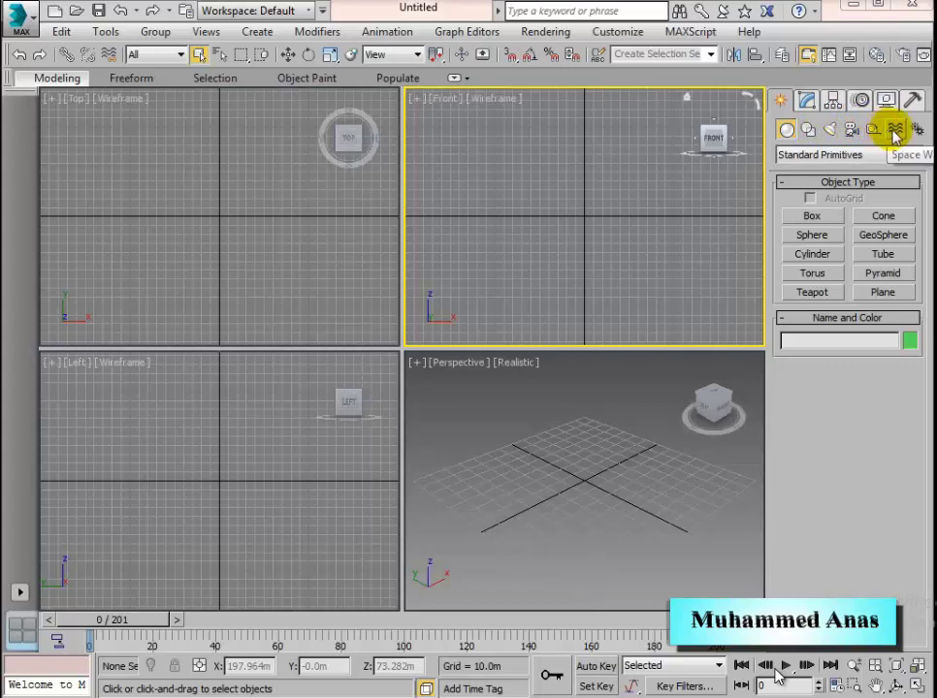
# Step: Look over the Hierarchy pivot settings and the Motion settings, including Trajectories
pyautogui.click(832, 102)
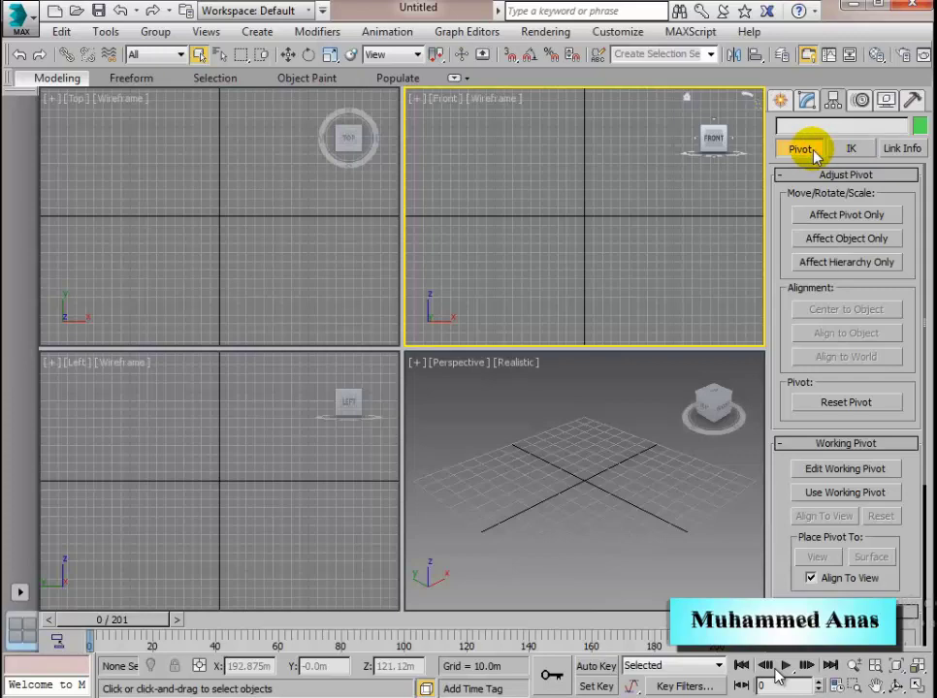
pyautogui.click(860, 101)
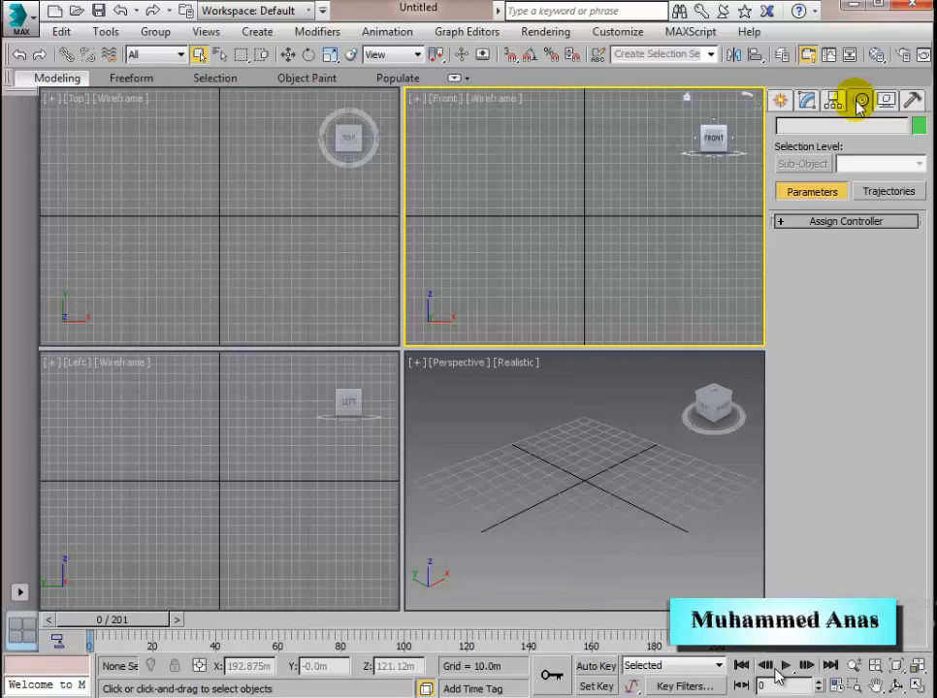
pyautogui.click(888, 193)
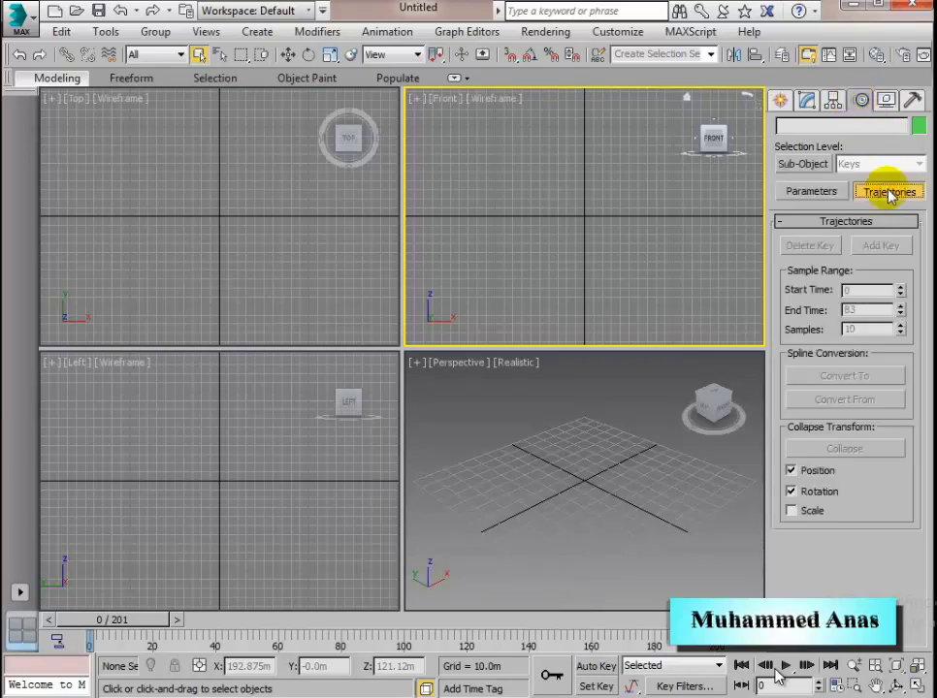
# Step: Show the Display settings, collapse Hide by Category, and look over the Freeze and Display Properties options
pyautogui.click(887, 101)
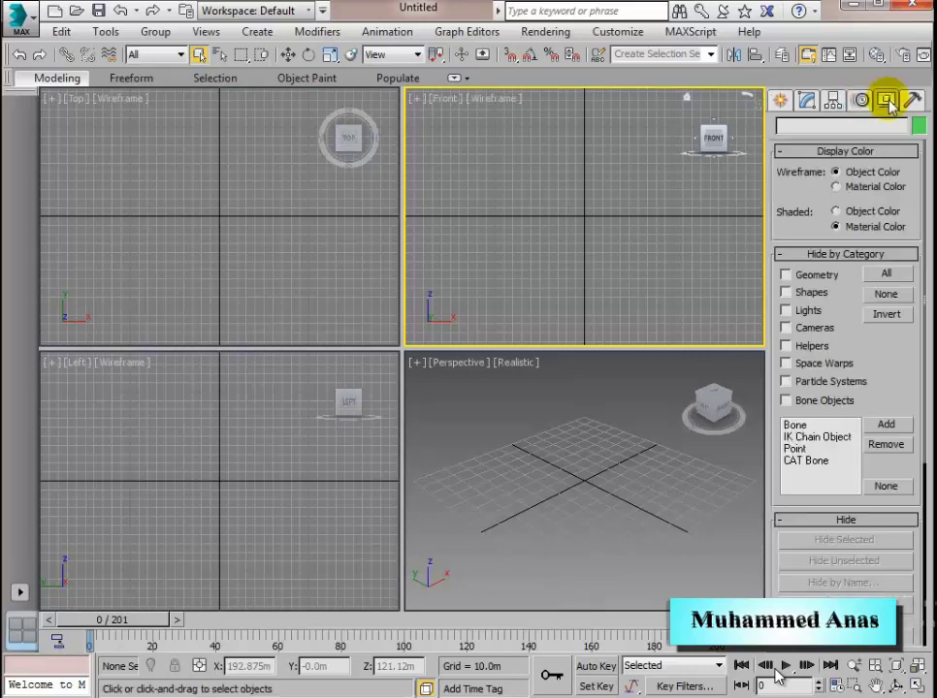
pyautogui.click(859, 255)
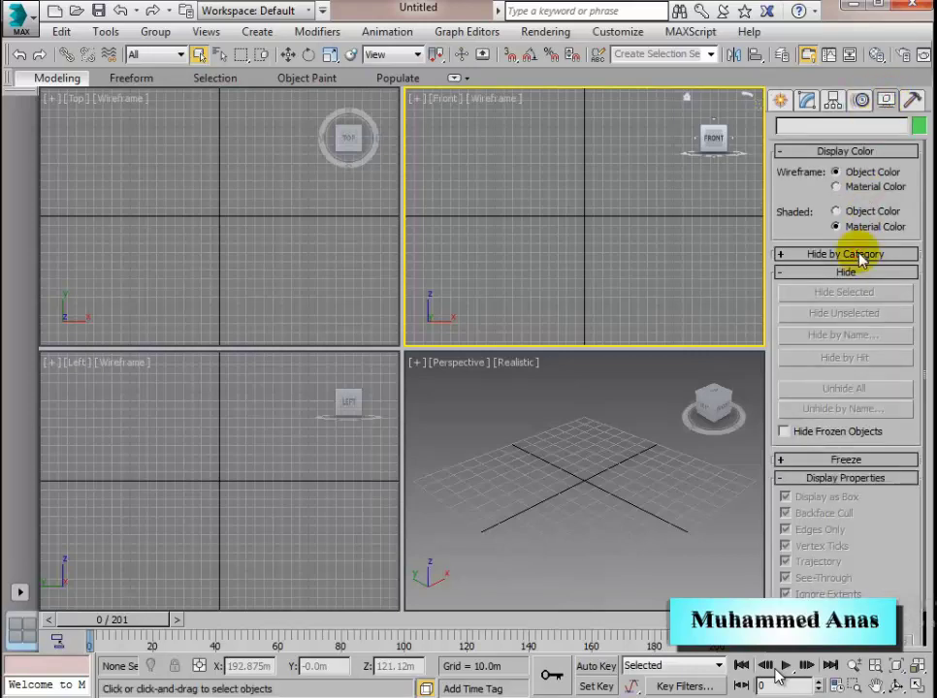
pyautogui.click(873, 460)
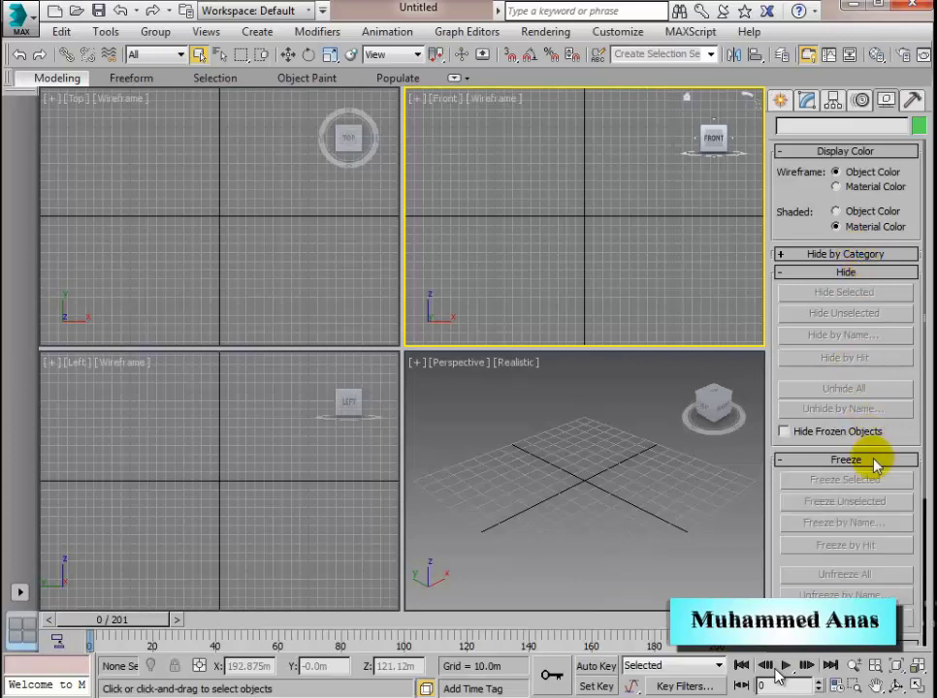
pyautogui.click(874, 462)
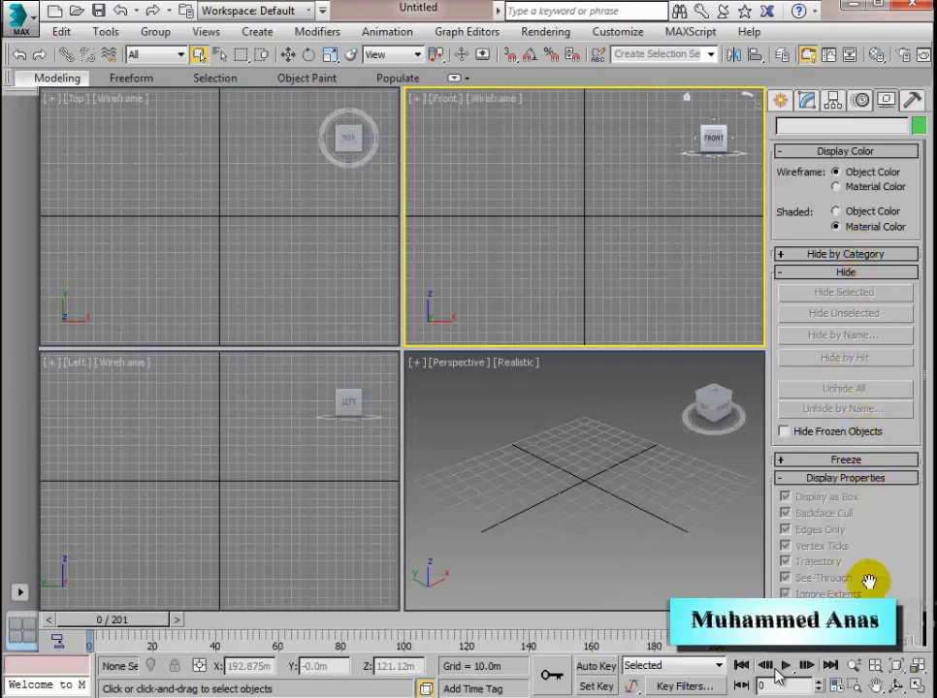
pyautogui.scroll(-2, 922, 521)
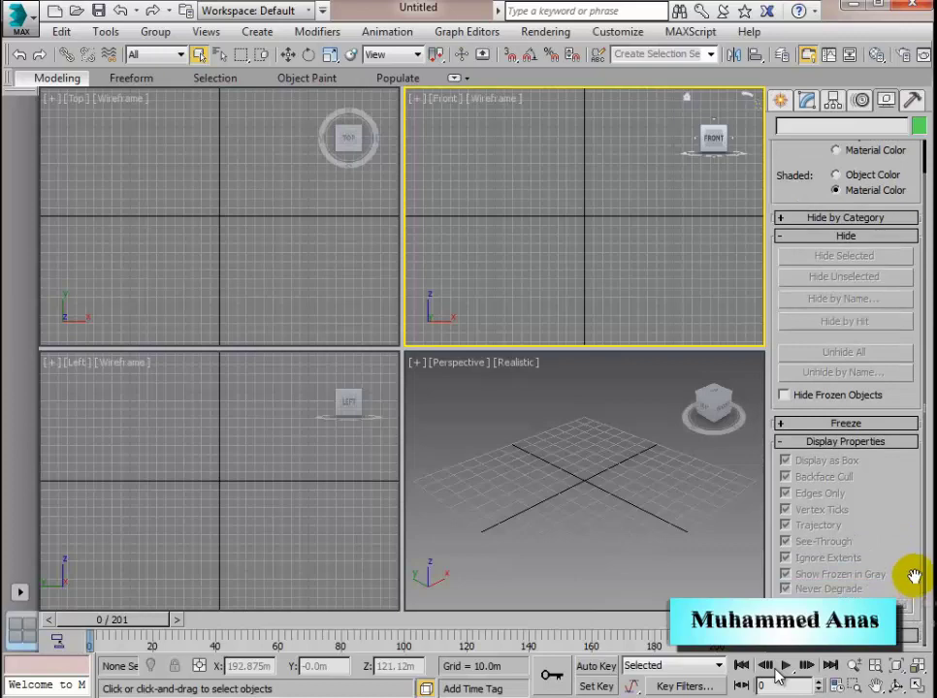
# Step: Look over the Utilities and return to the Create settings for standard primitives
pyautogui.click(912, 101)
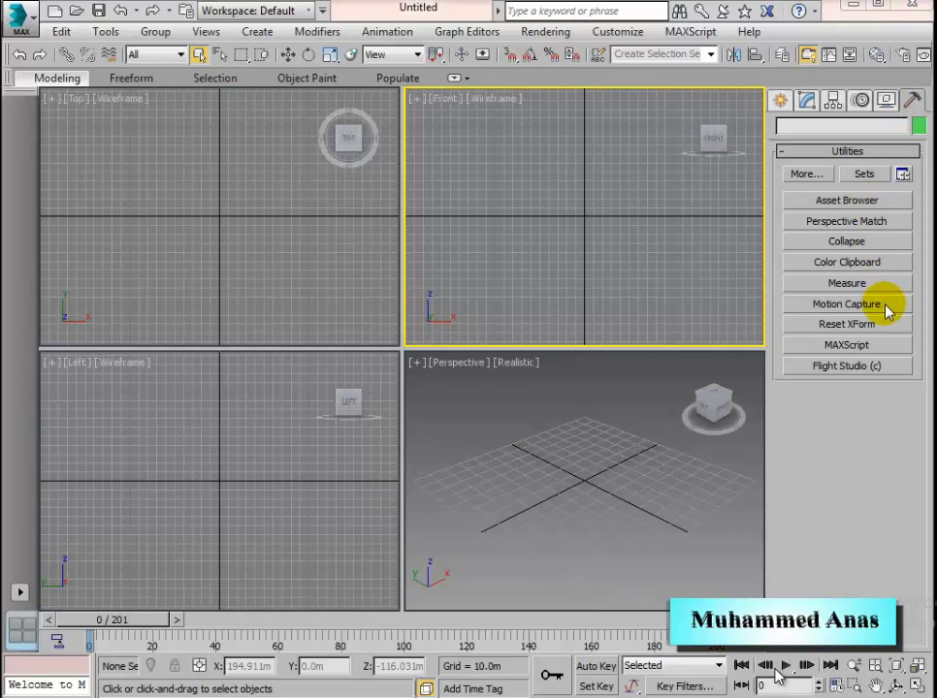
pyautogui.click(782, 103)
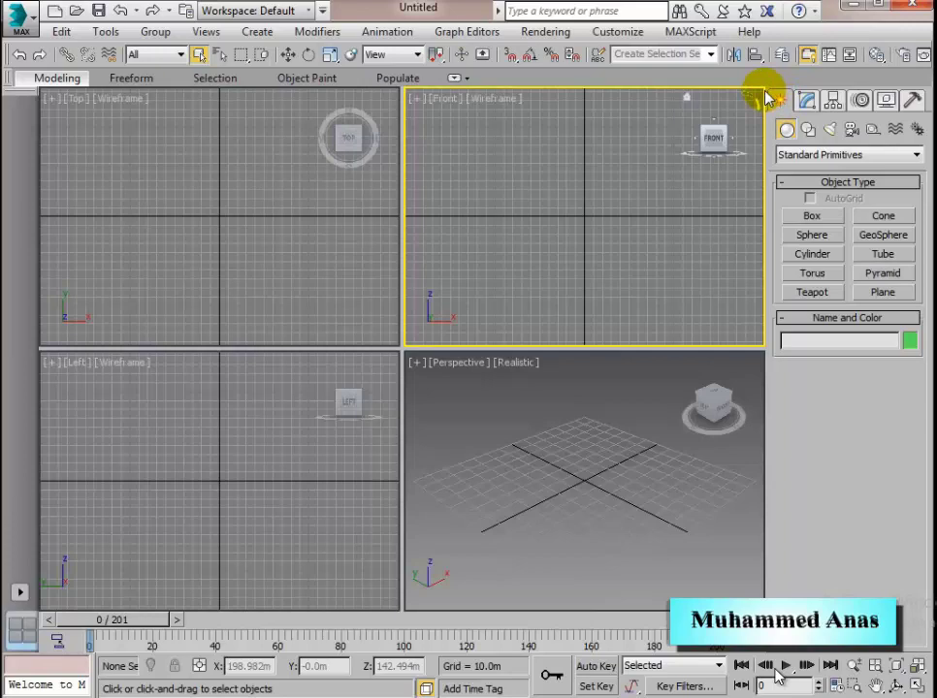
# Step: Float the command panel over the viewports and dock it back on the right side
pyautogui.rightClick(771, 93)
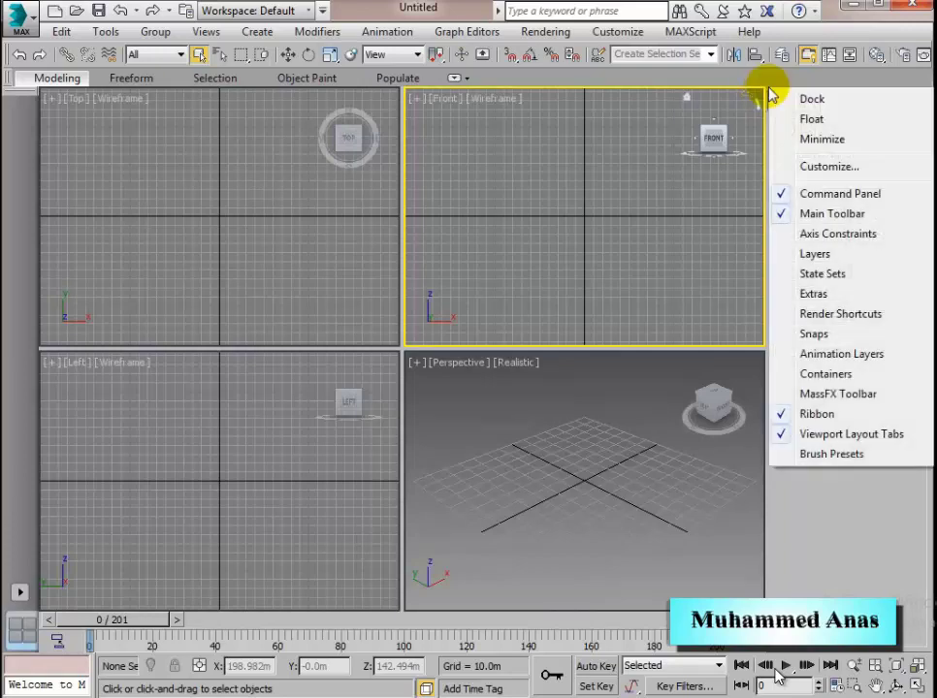
pyautogui.click(805, 118)
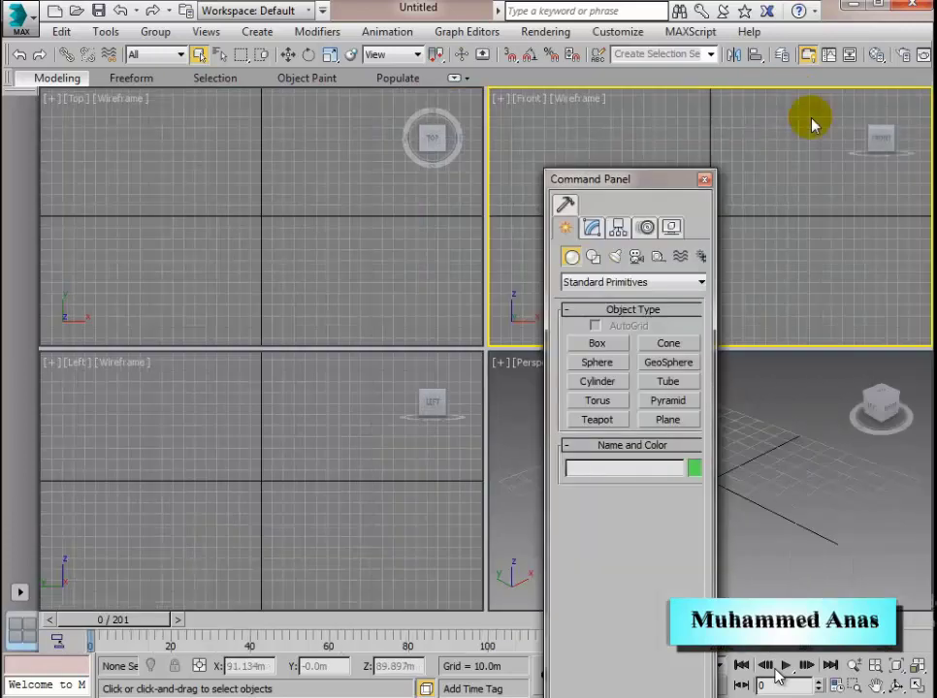
pyautogui.moveTo(645, 184); pyautogui.dragTo(449, 82)
pyautogui.rightClick(449, 77)
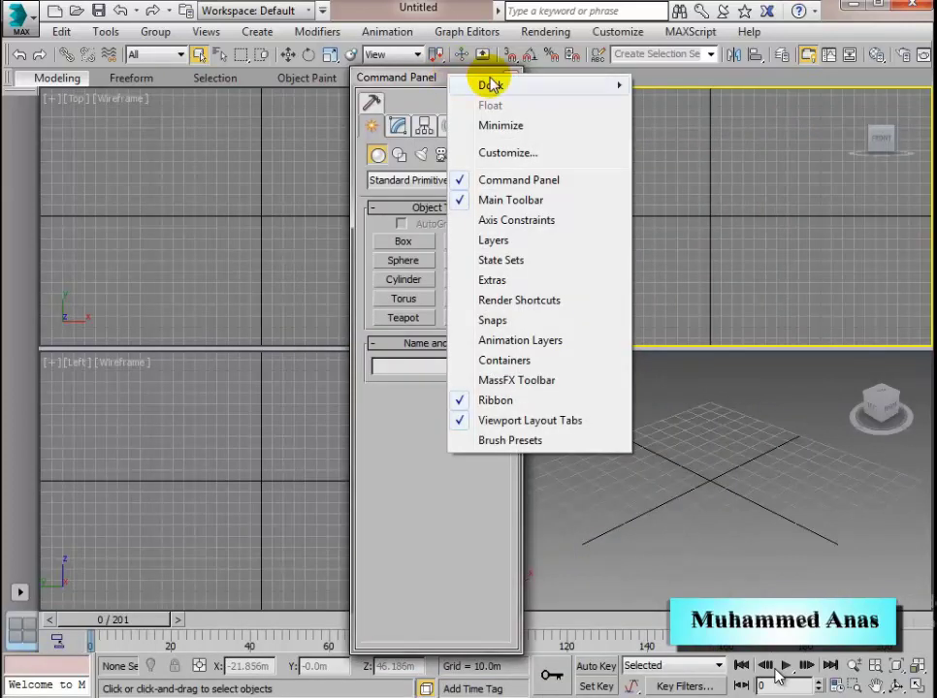
pyautogui.moveTo(494, 83)
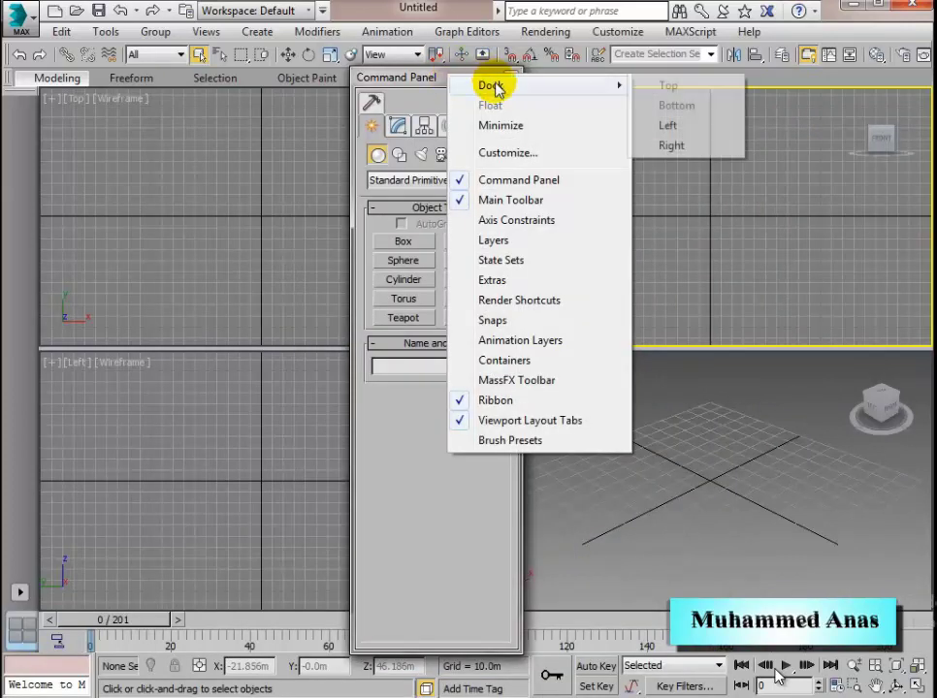
pyautogui.click(687, 148)
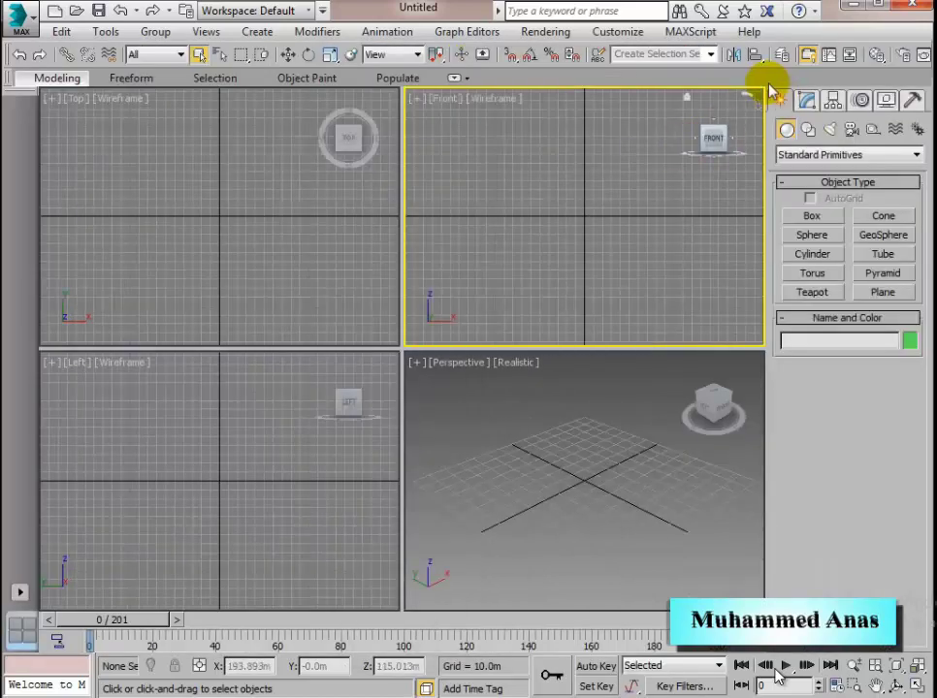
# Step: Undock the command panel over the viewports, then close it and show it again
pyautogui.moveTo(774, 94); pyautogui.dragTo(478, 90)
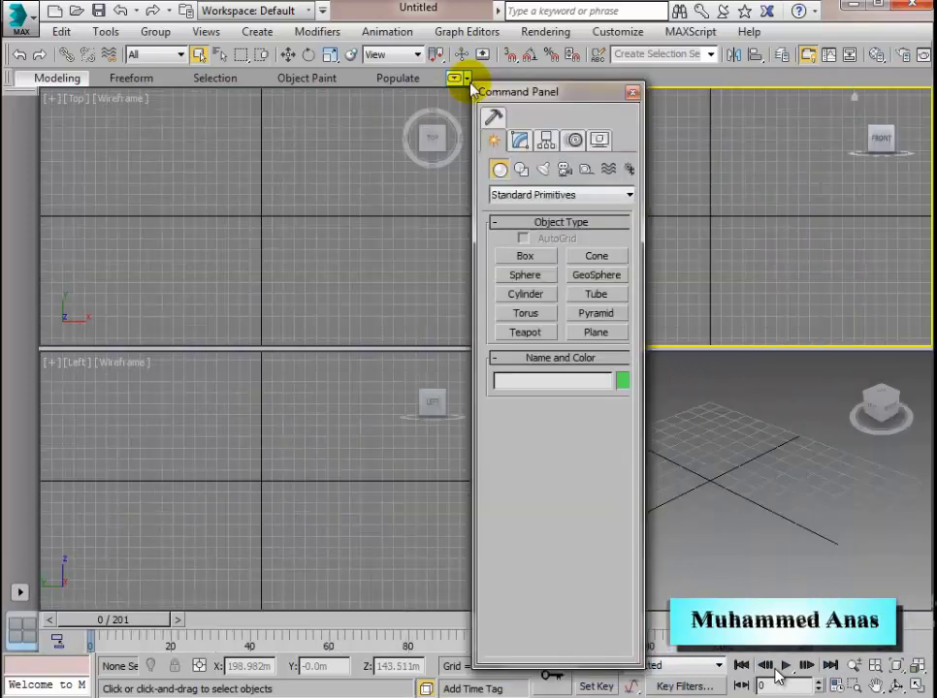
pyautogui.click(633, 94)
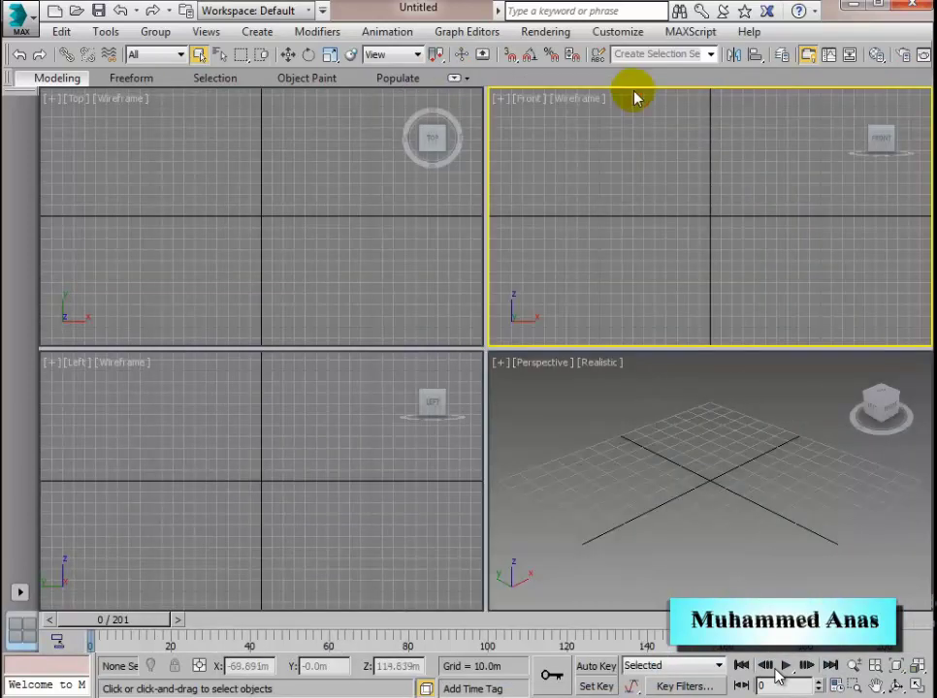
pyautogui.rightClick(619, 64)
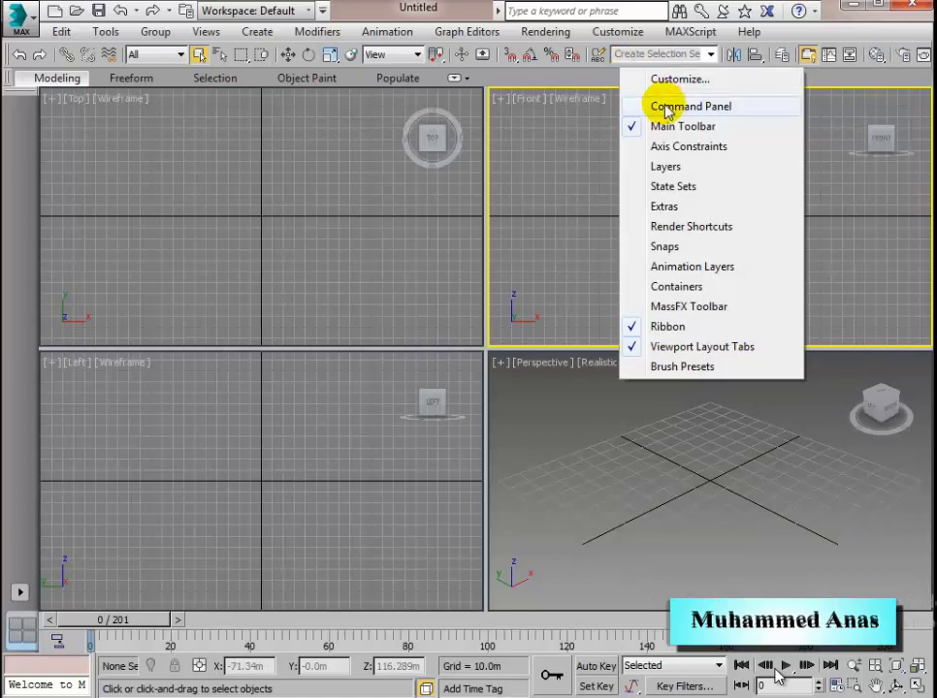
pyautogui.click(631, 108)
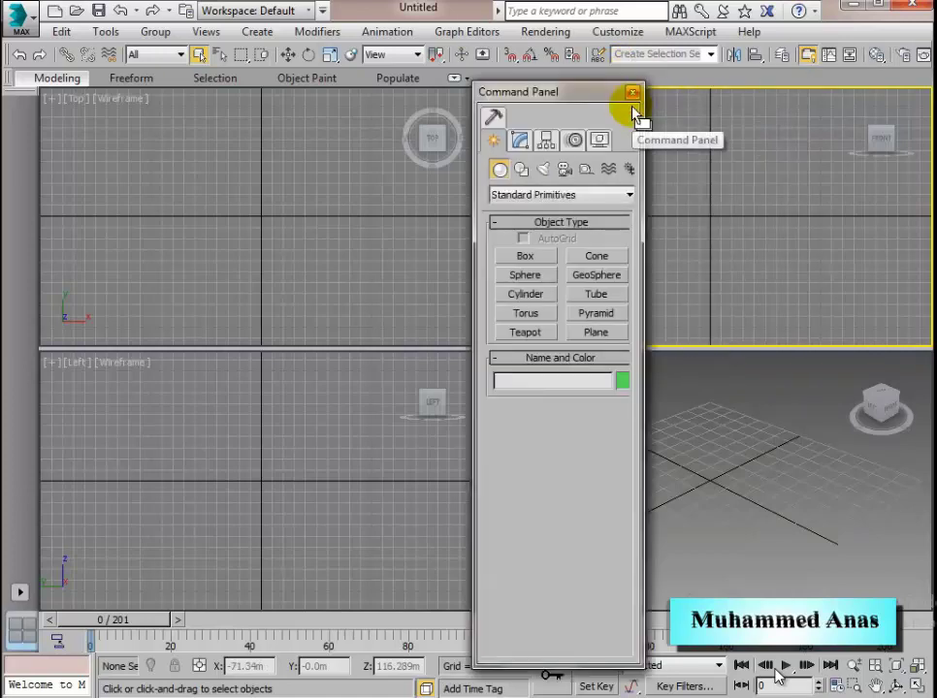